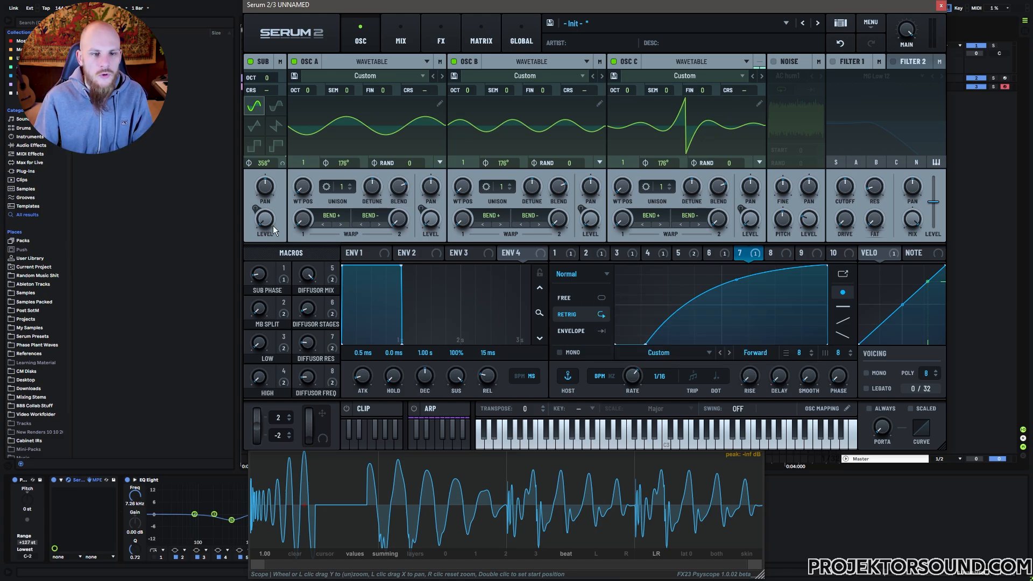
Step: Examine the curves of LFOs 1 to 5 that shape the sub and oscillator levels and the filter
click(586, 253)
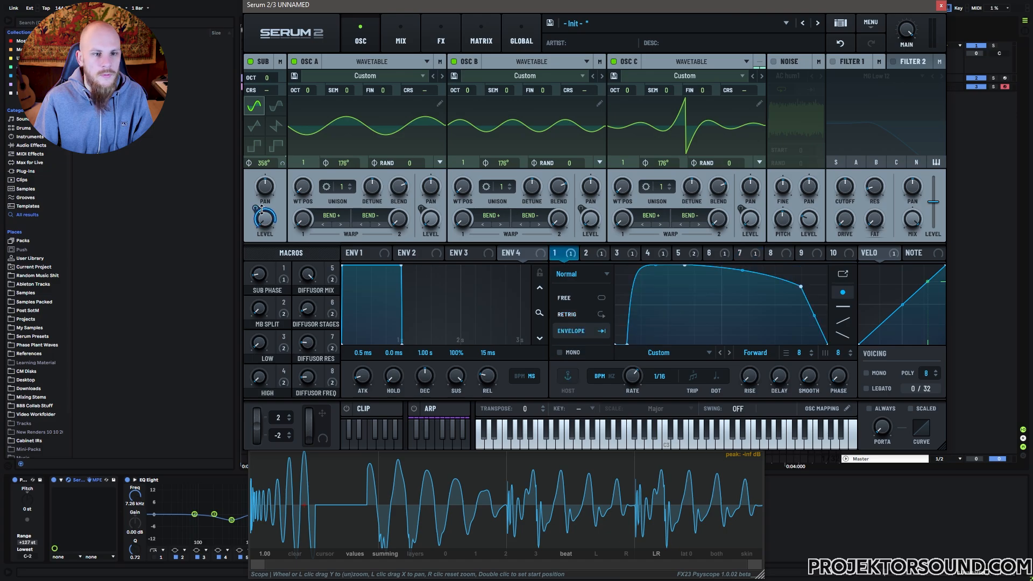
click(615, 254)
click(649, 253)
click(679, 253)
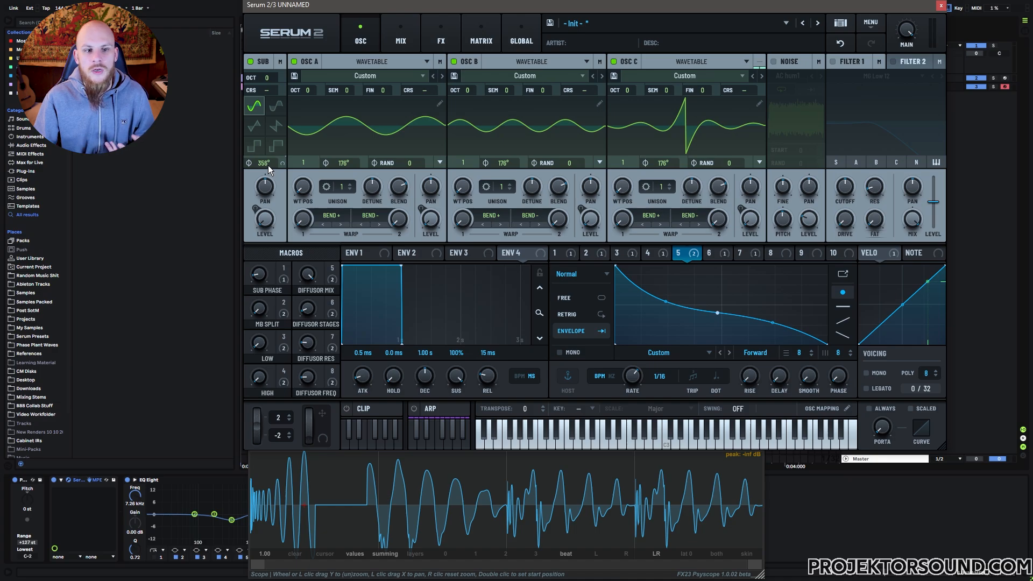
mouse_move(265, 168)
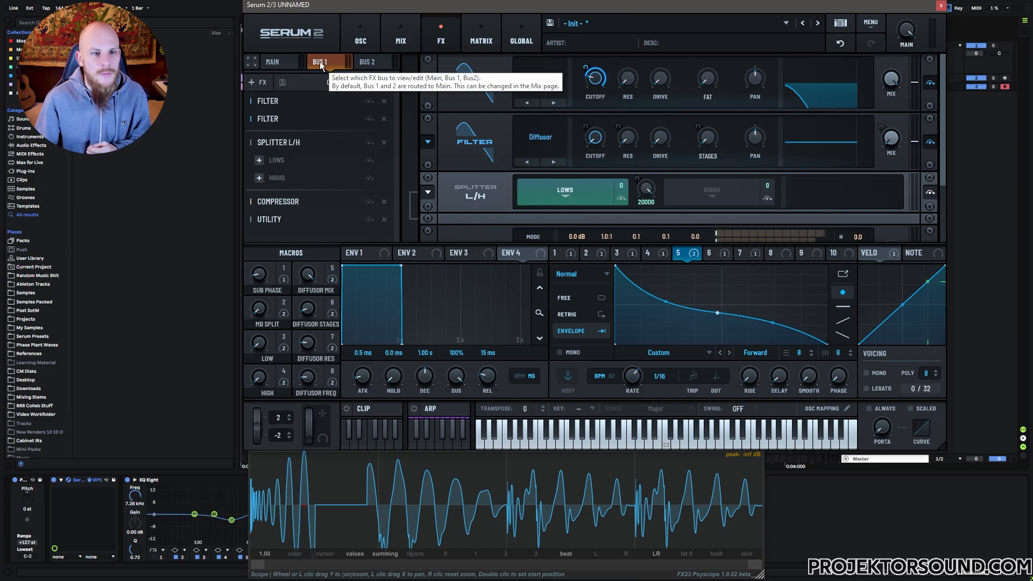
Step: Compare the Bus 1 and Bus 2 effect chains, including their filter, splitter, compressor and utility modules
click(363, 62)
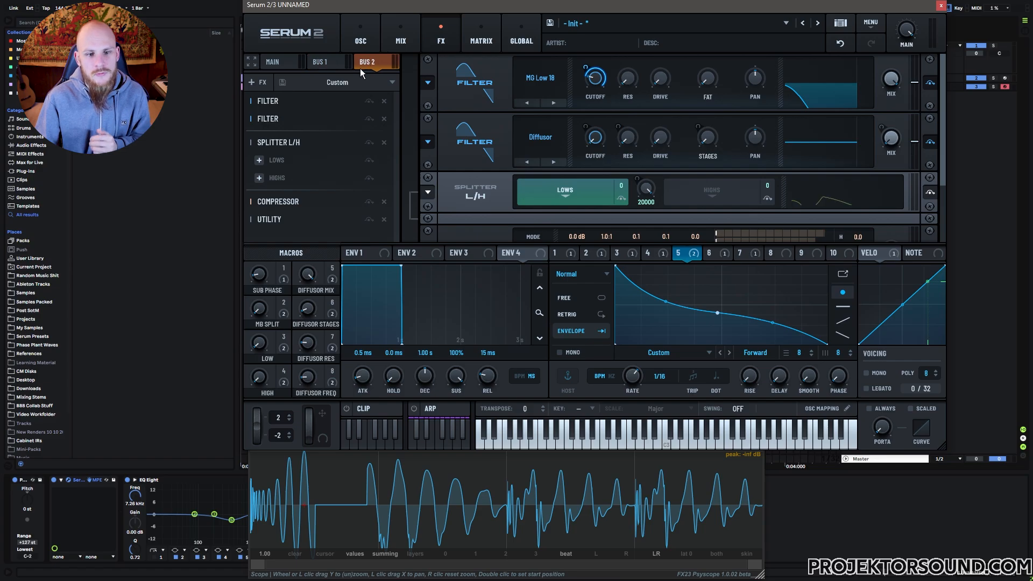
scroll(658, 224, down, 2)
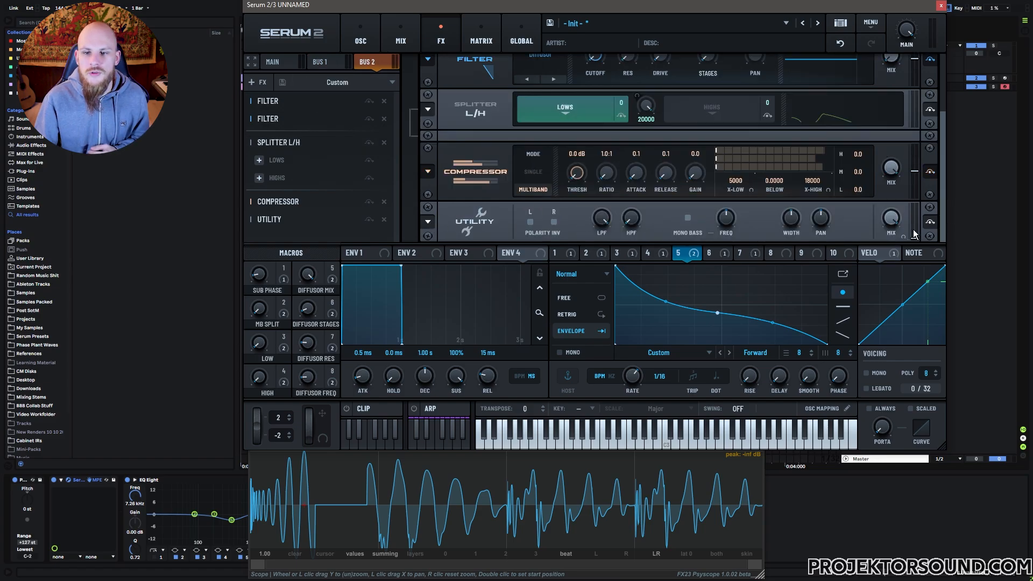
click(331, 63)
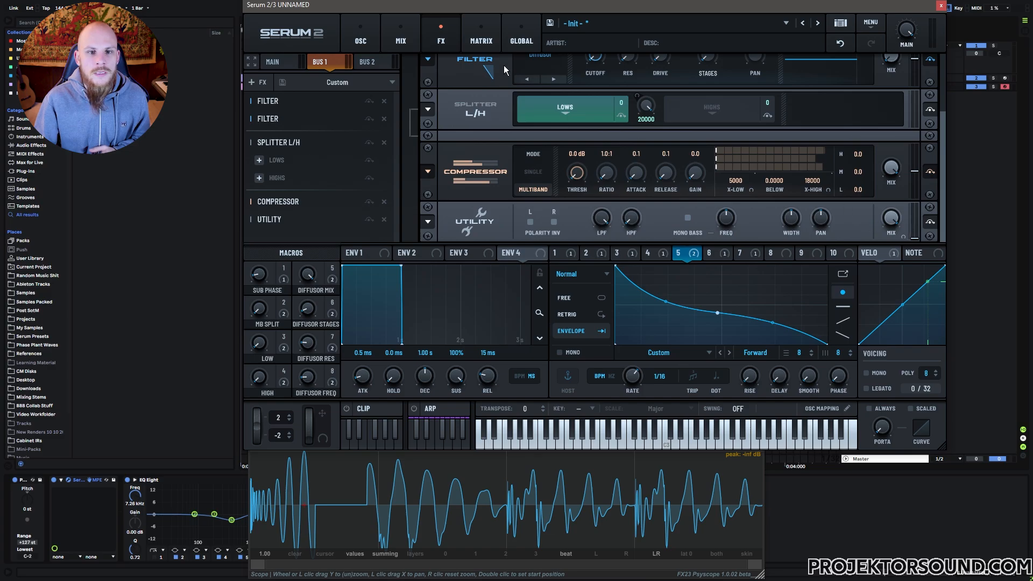
click(482, 39)
scroll(326, 191, down, 10)
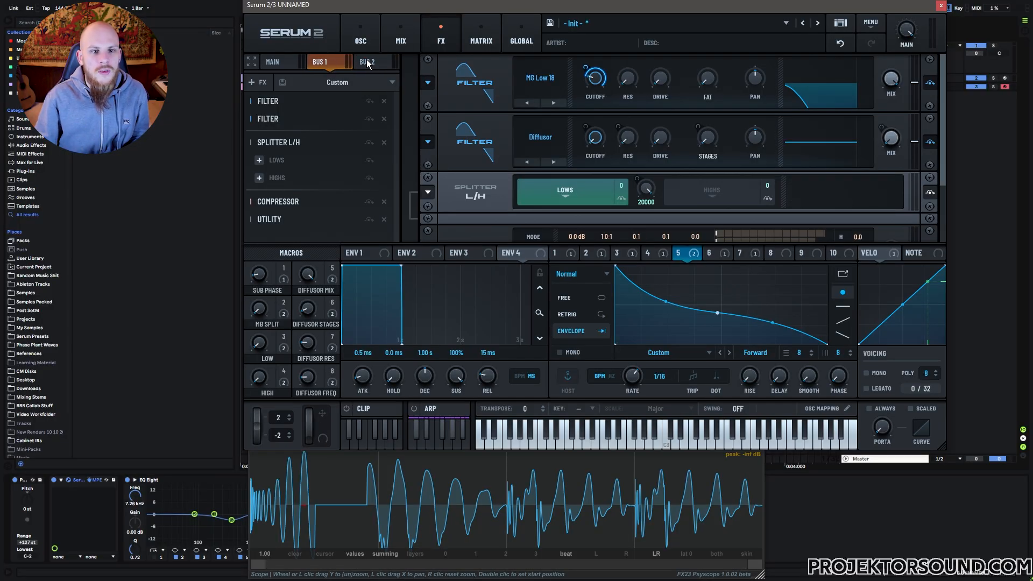
click(326, 60)
click(367, 62)
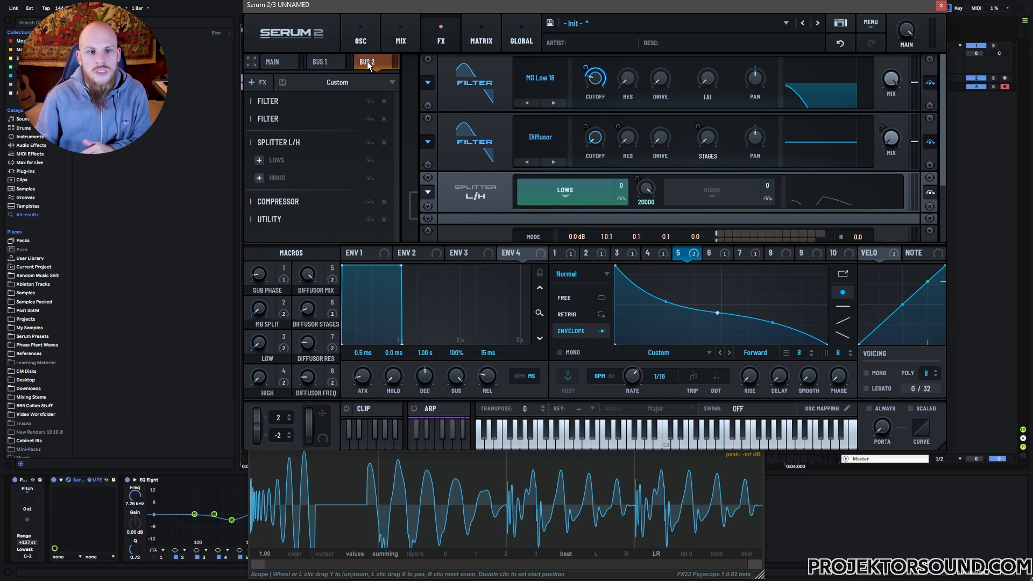
click(331, 65)
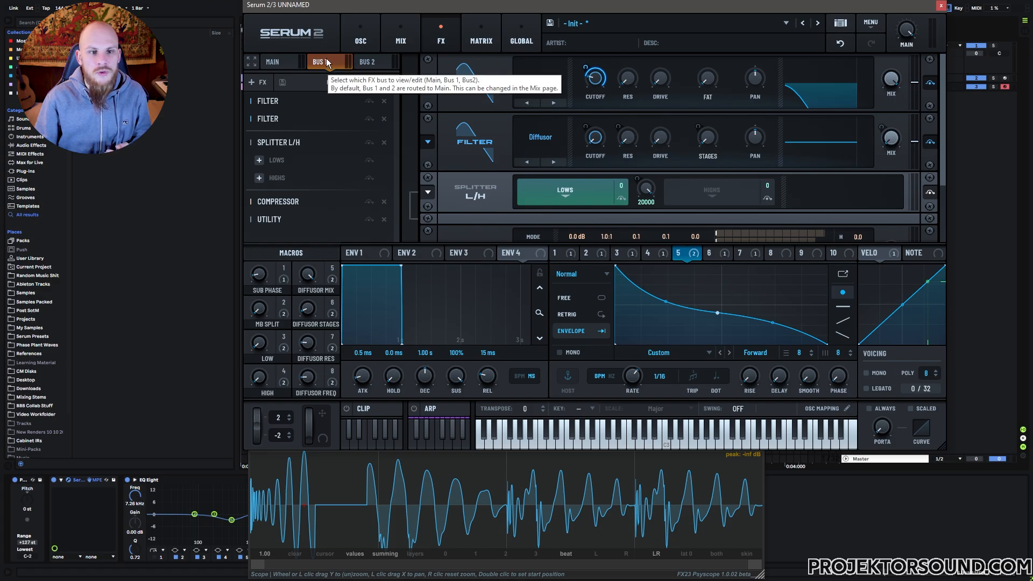
click(373, 63)
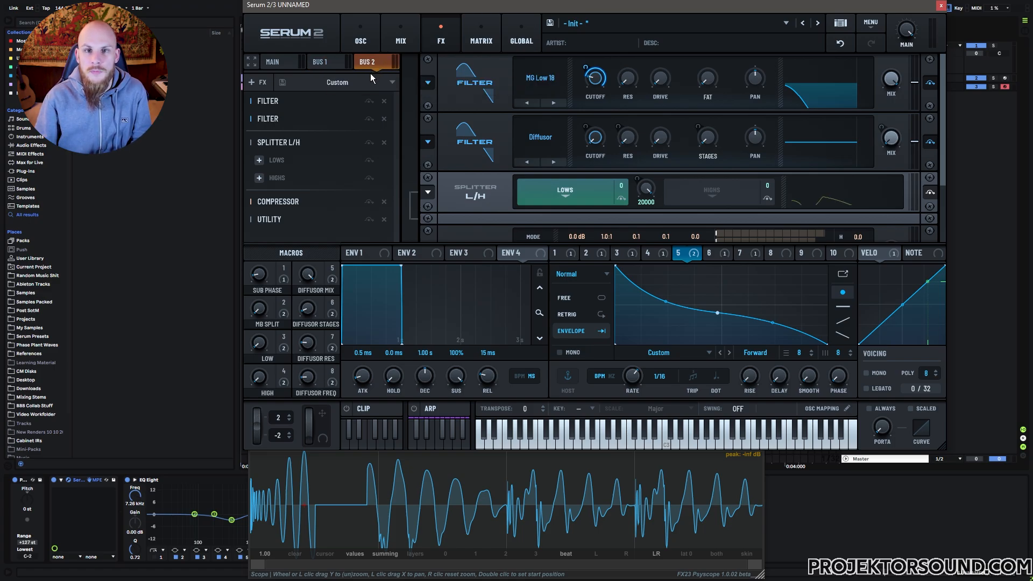
Step: Assign LFO 9 to oscillator A's unison Blend and set the oscillator's unison to 1 voice
click(361, 41)
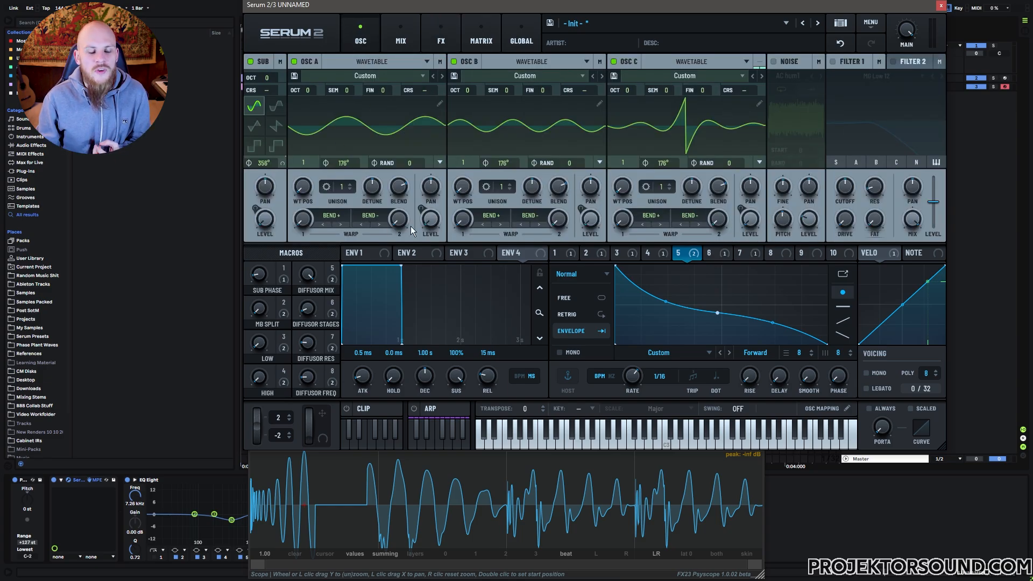
click(802, 253)
drag(801, 253, 354, 170)
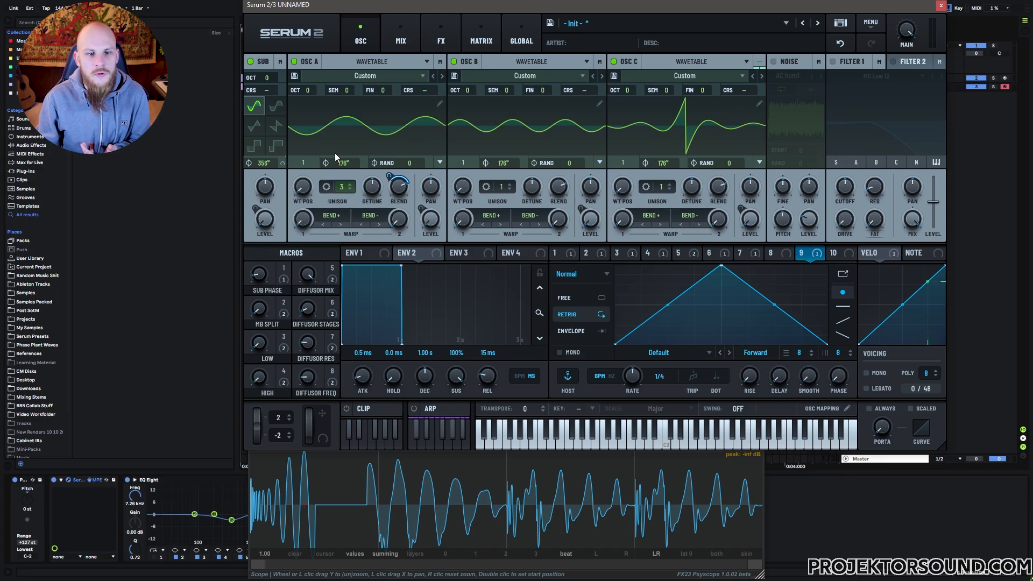
click(350, 190)
click(350, 190)
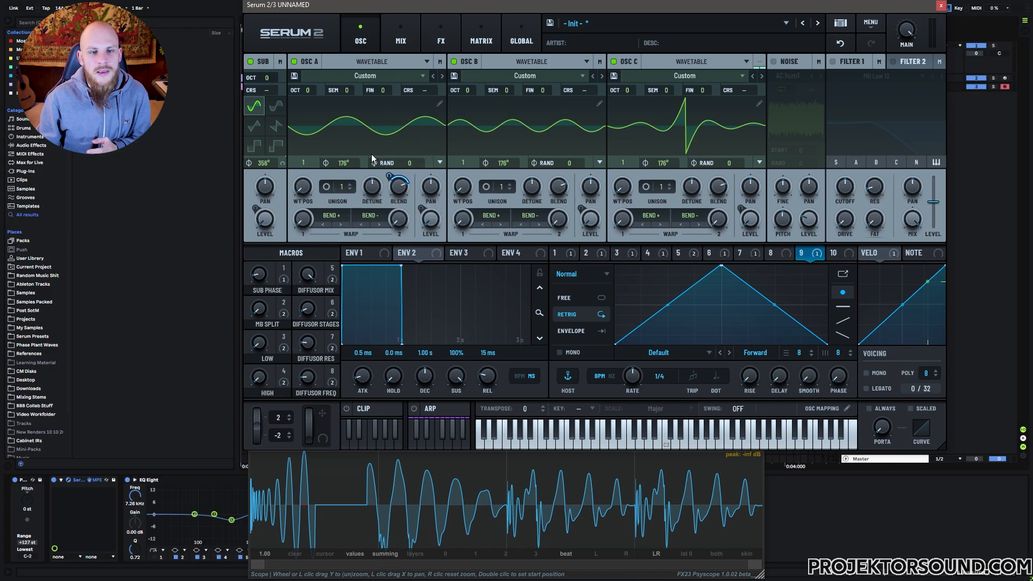
Step: Recheck the effect chains on both buses and examine their LFO and macro assignments in the modulation matrix
click(428, 46)
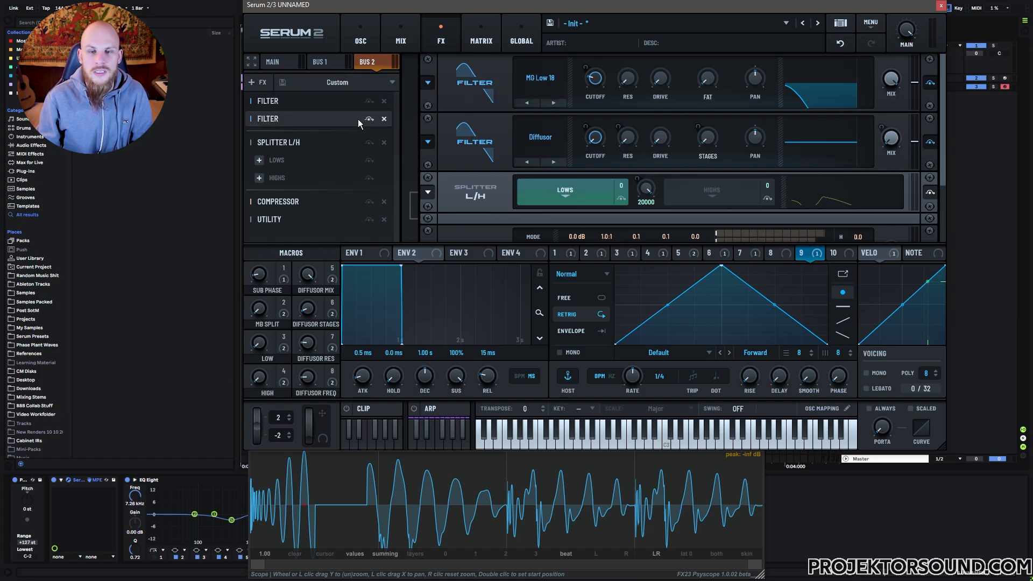
click(360, 37)
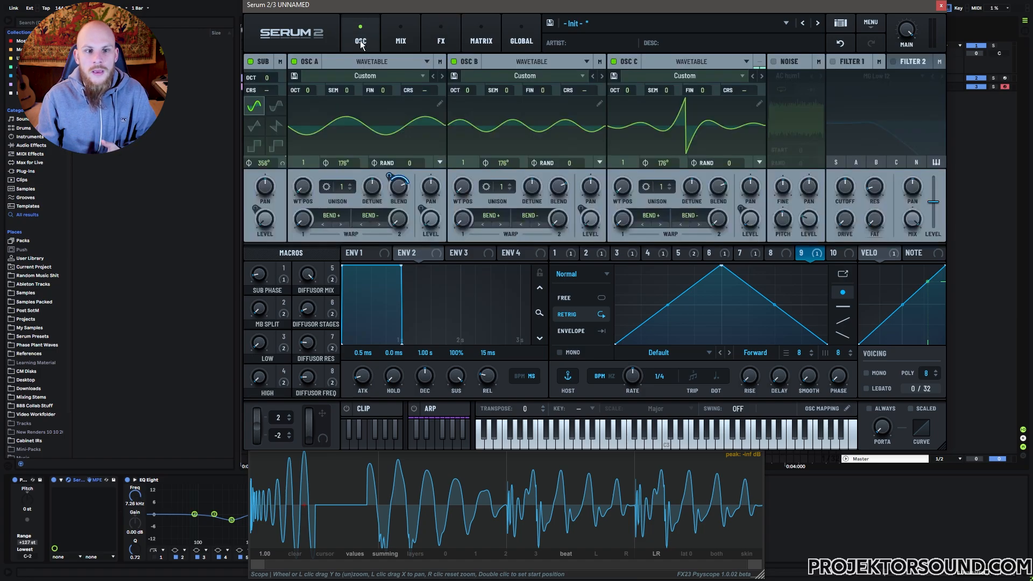
click(440, 39)
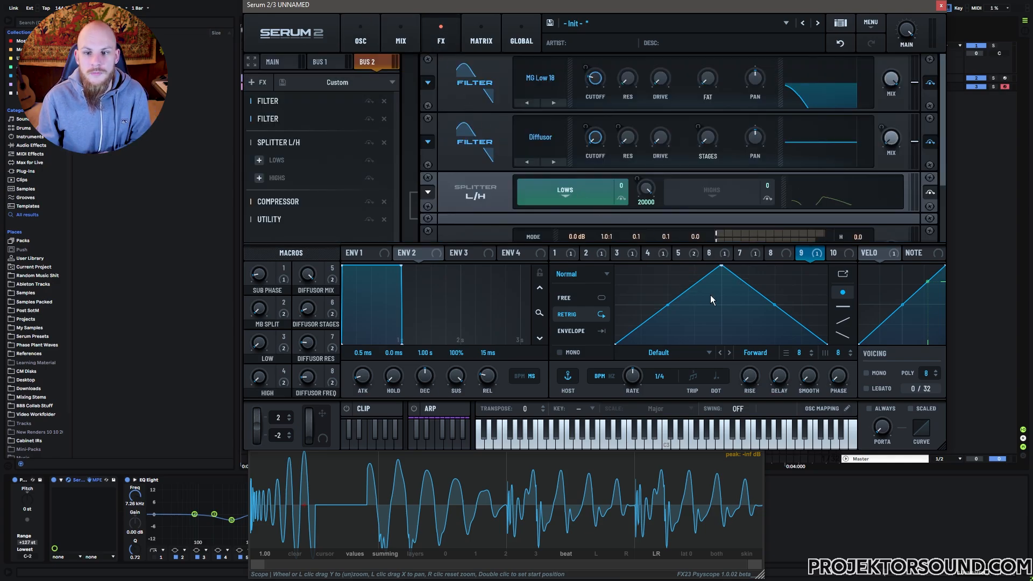
click(325, 63)
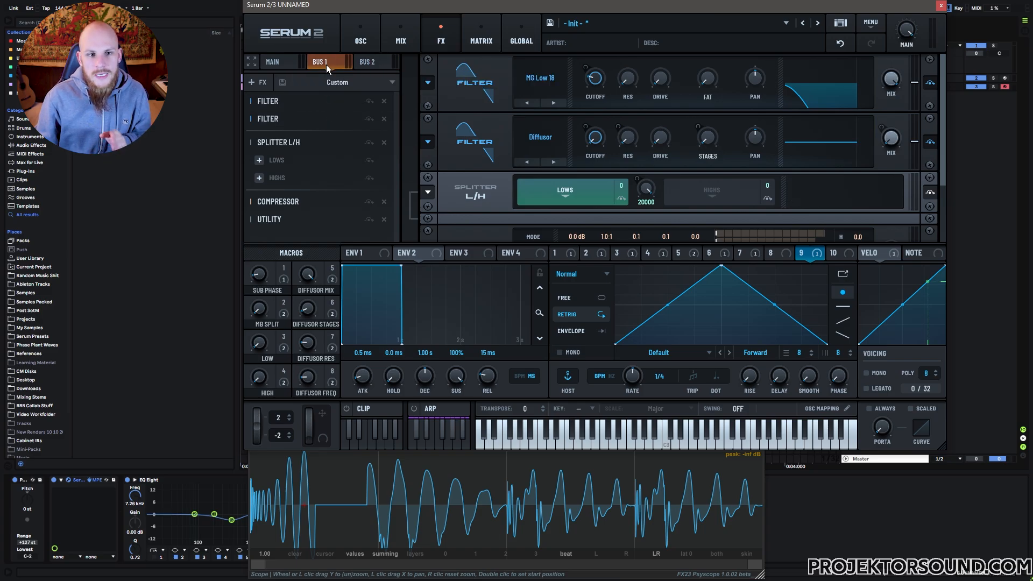
click(367, 64)
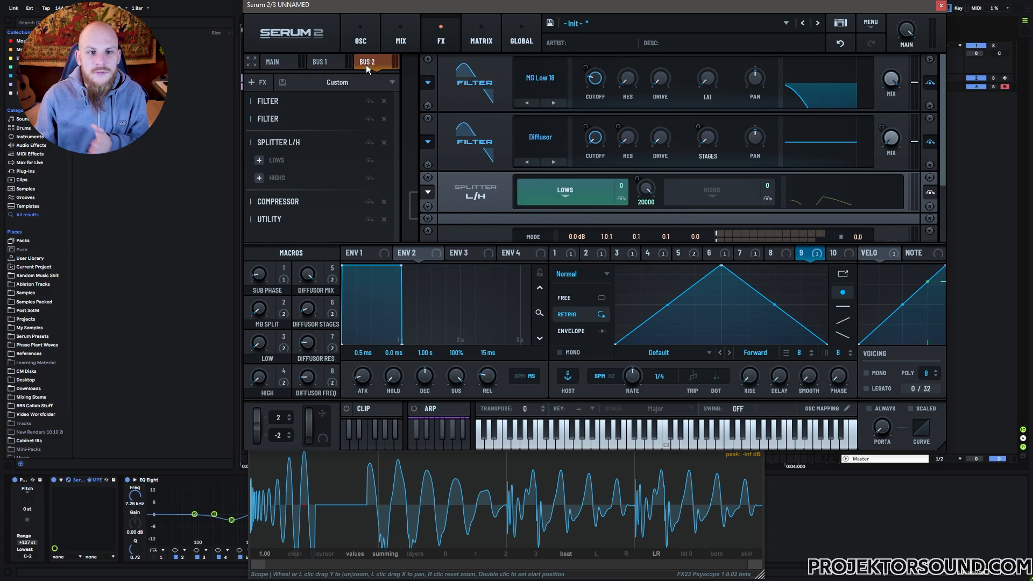
click(345, 64)
click(360, 64)
click(341, 63)
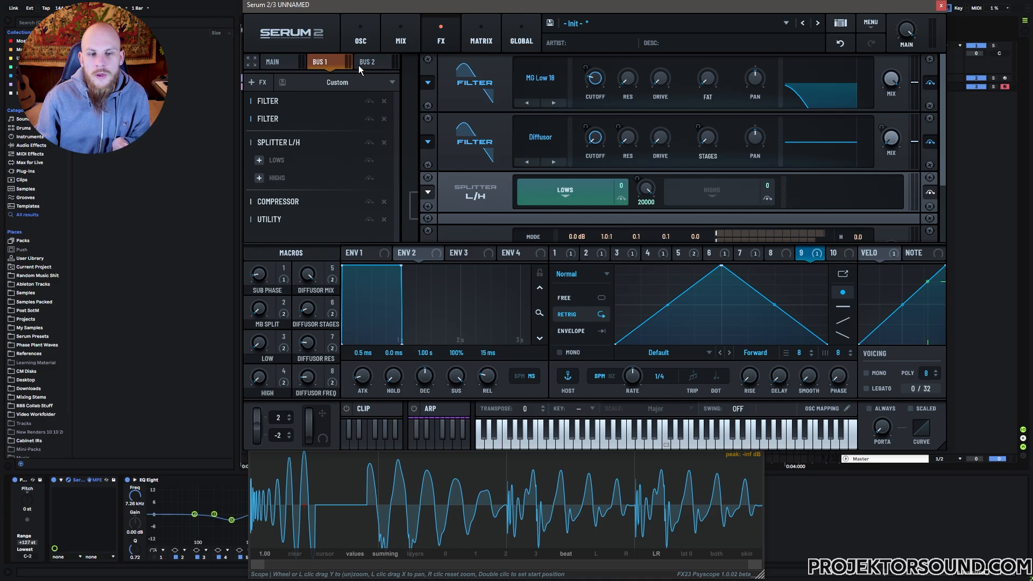
click(482, 44)
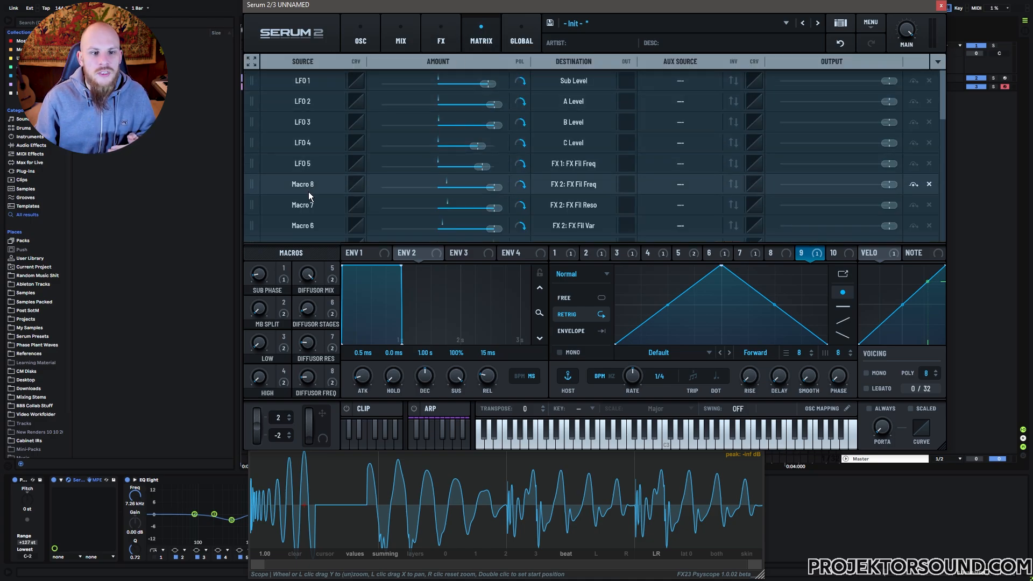
scroll(307, 204, down, 3)
scroll(317, 161, up, 3)
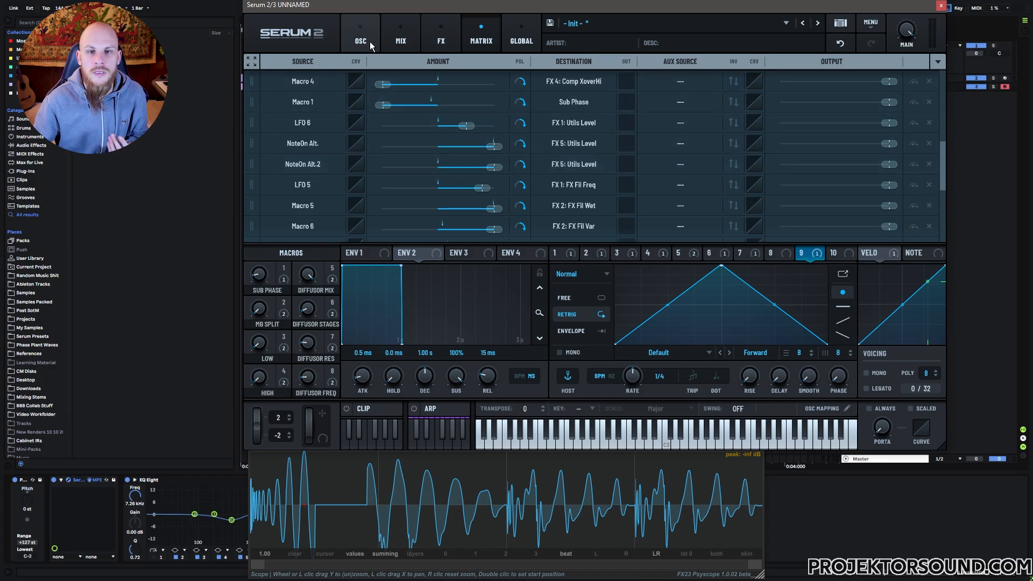
Step: Examine the Main effects chain of three utilities and an equalizer, along with the velocity source and the LFO 6 and LFO 7 curves
click(429, 40)
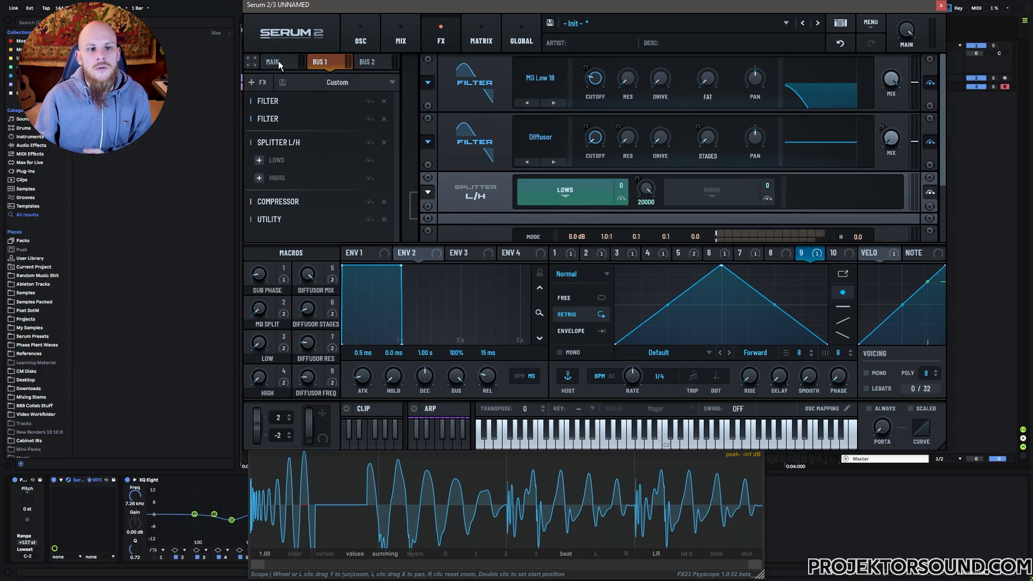
click(279, 63)
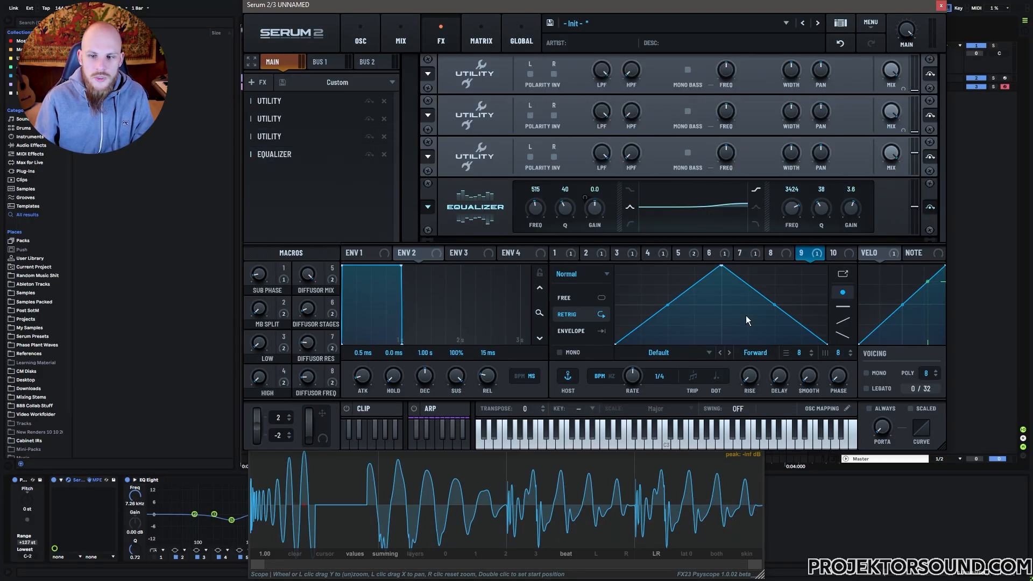
click(883, 256)
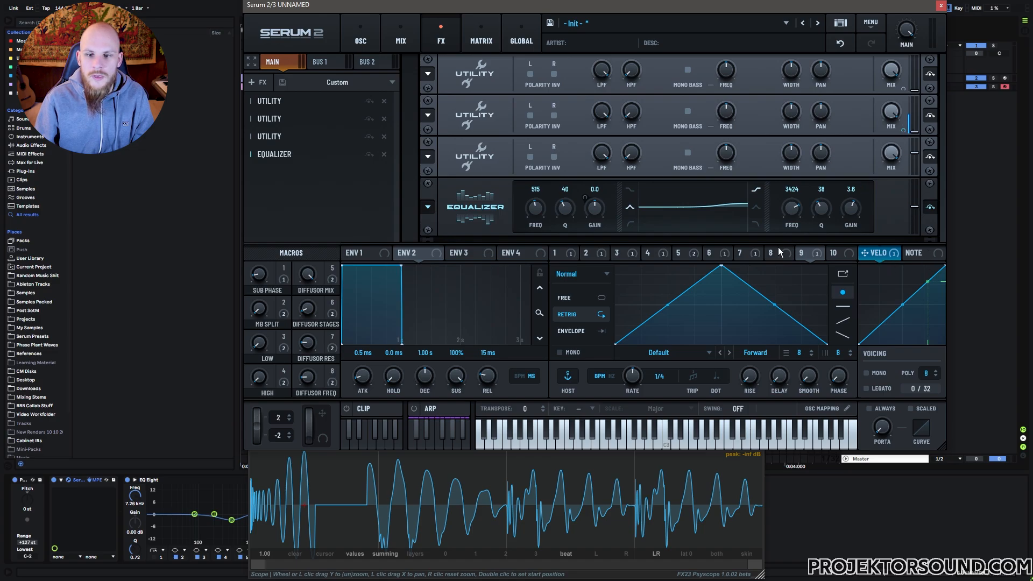
click(741, 254)
click(711, 254)
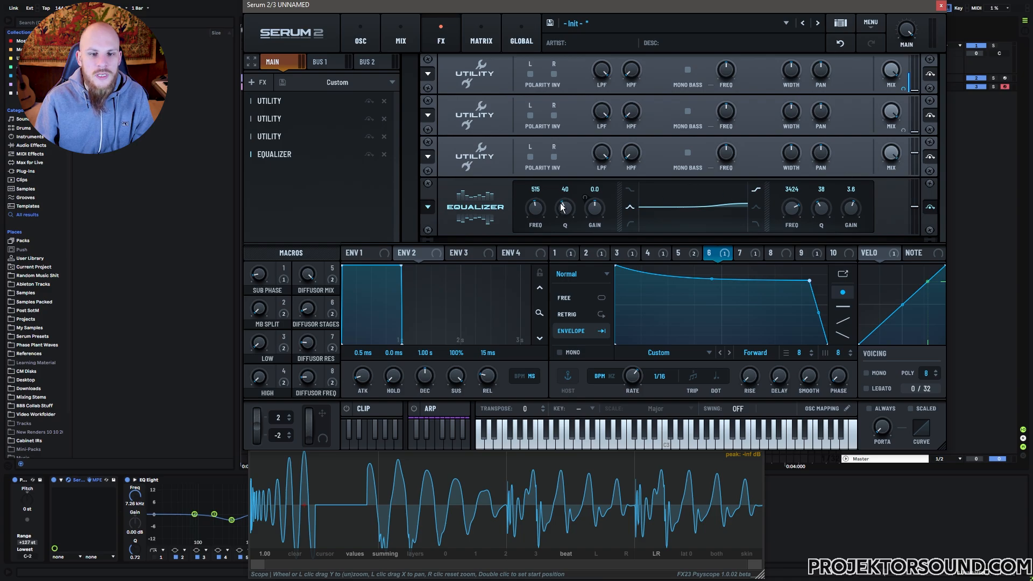
click(740, 254)
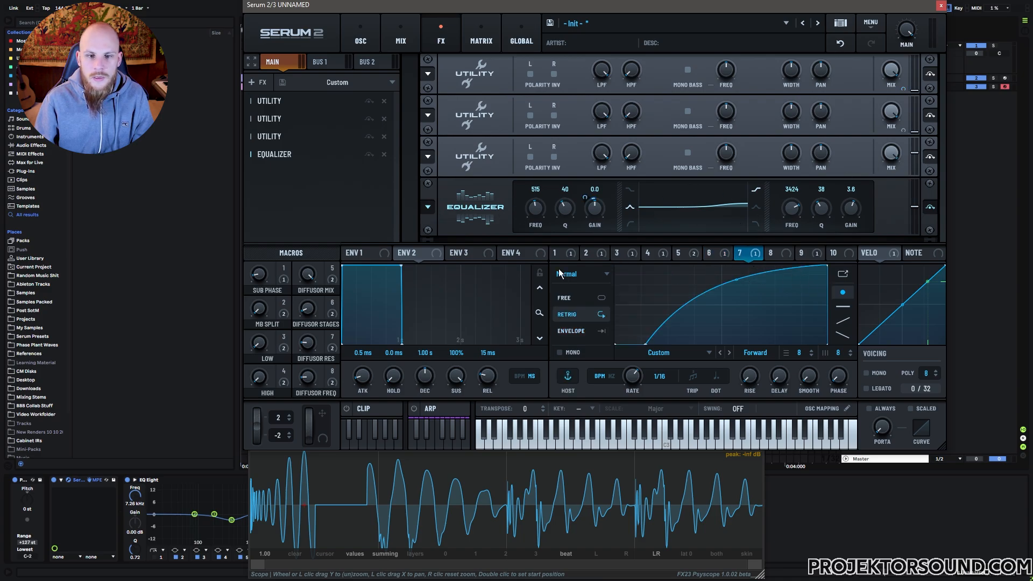
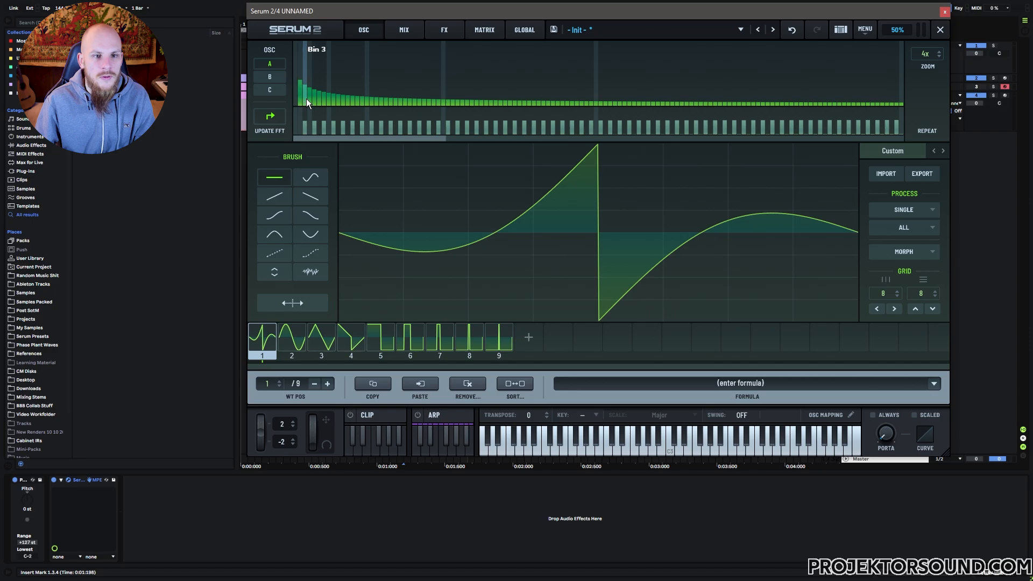
Step: Clear oscillator A's high-frequency harmonics from bin 3 to the end in the wavetable editor
right_click(305, 99)
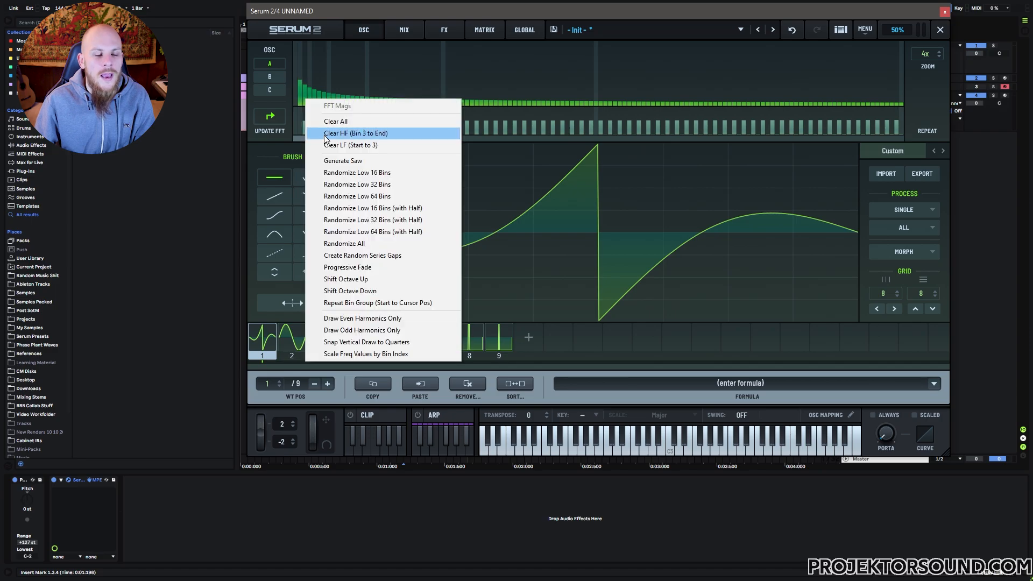
click(381, 134)
Step: Reduce oscillator B's wavetable frame to its third harmonic by removing bins 1 and 2 and clearing bin 4 to the end
click(270, 76)
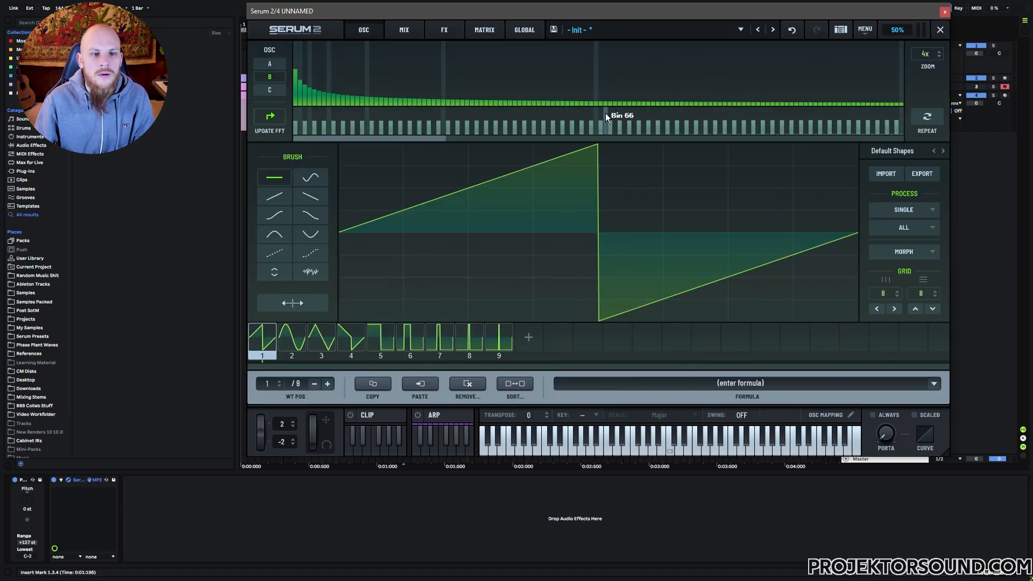
mouse_move(300, 96)
mouse_down()
mouse_move(299, 114)
mouse_move(311, 101)
mouse_up()
right_click(310, 98)
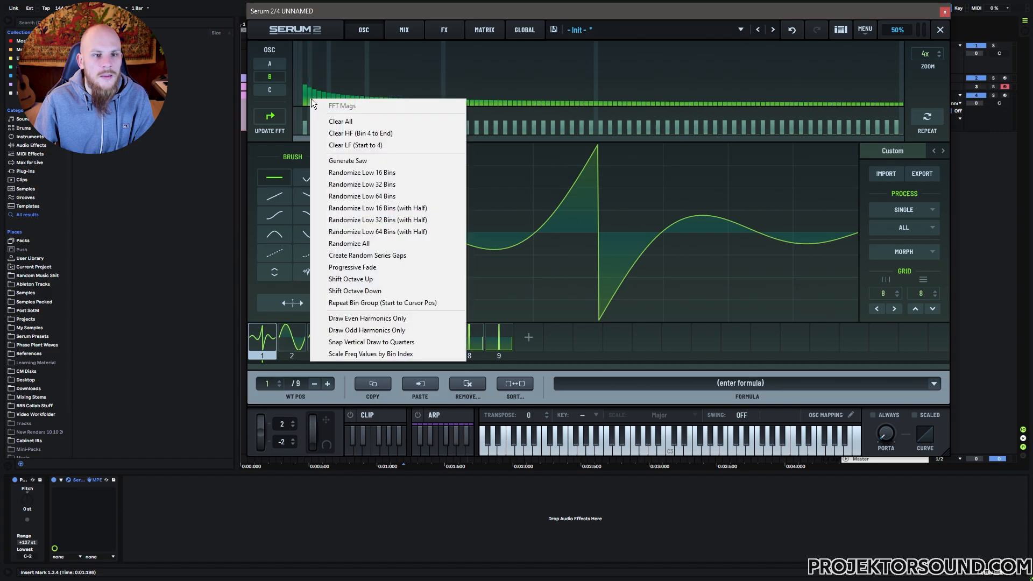
click(354, 133)
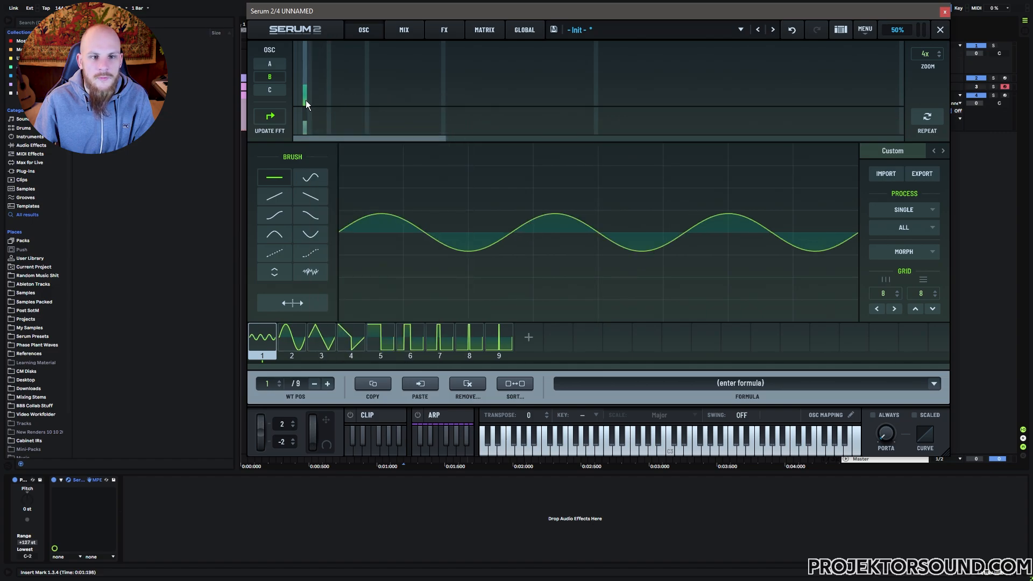
click(941, 30)
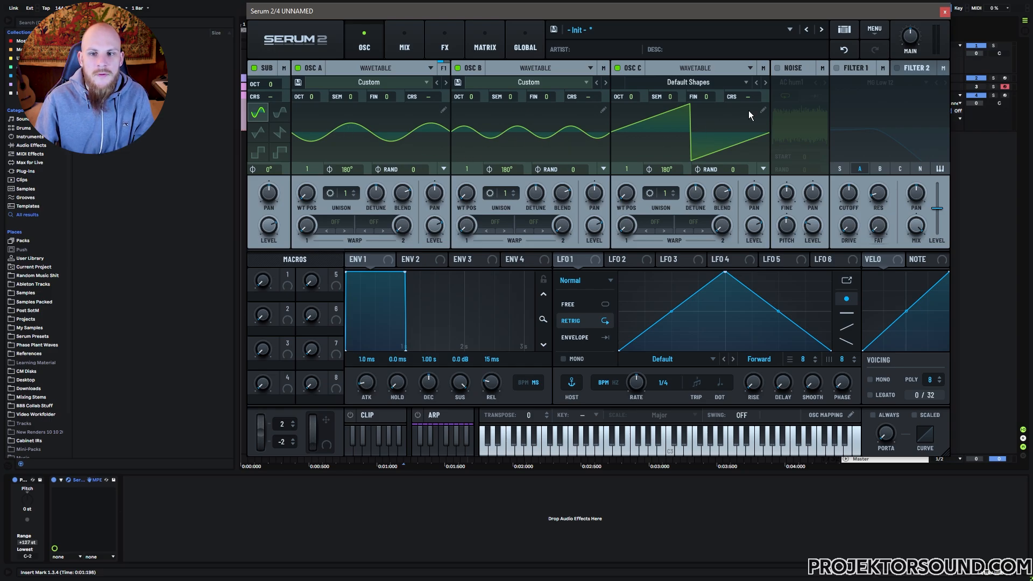
Step: Remove the first three harmonics from oscillator C's saw wavetable frame and close the wavetable editor
click(763, 110)
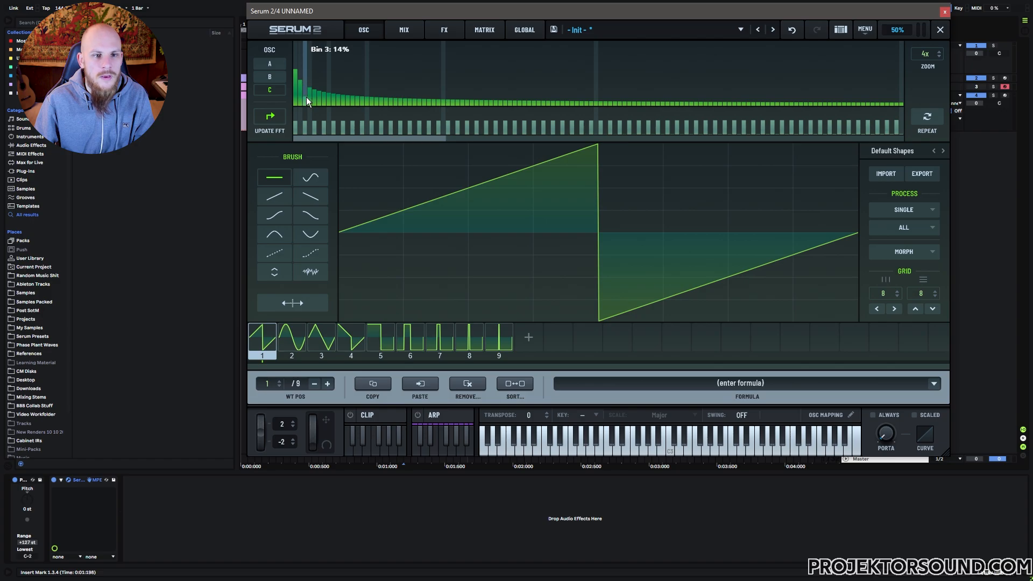
drag(306, 97, 294, 137)
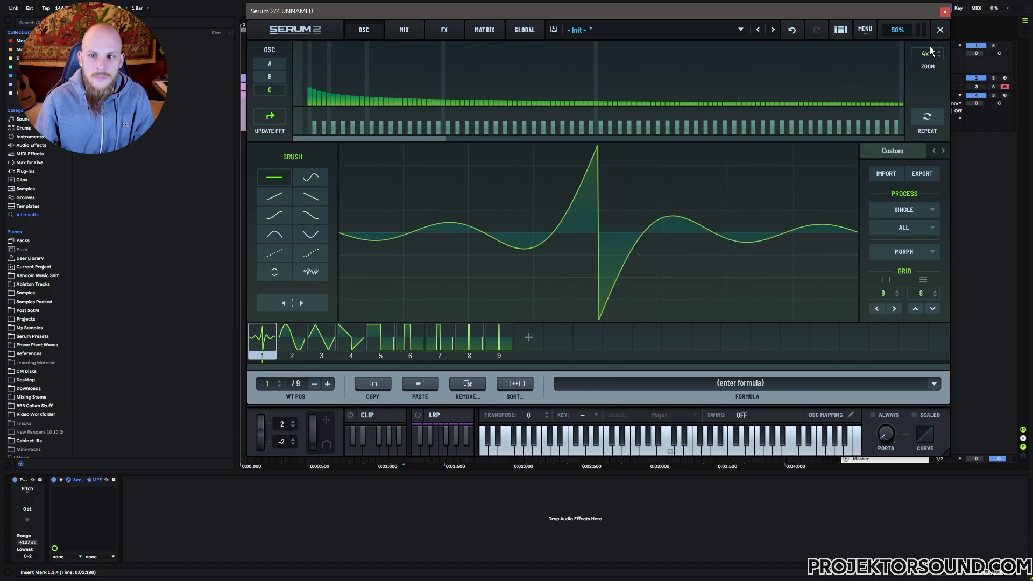
click(940, 29)
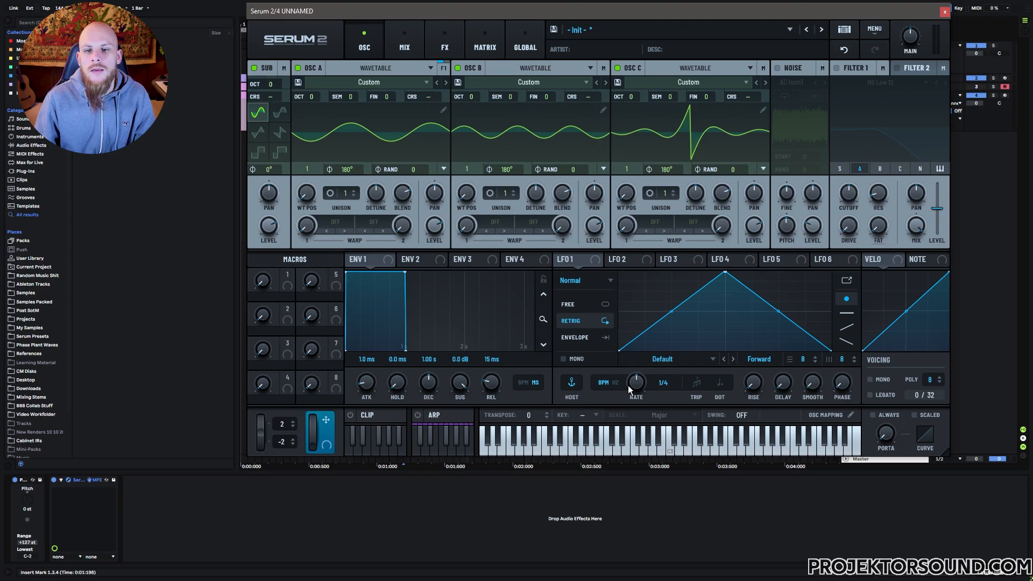
Step: Set the start phase of oscillators A, B and C to 176° and the sub oscillator's phase to 356°
drag(674, 172, 672, 173)
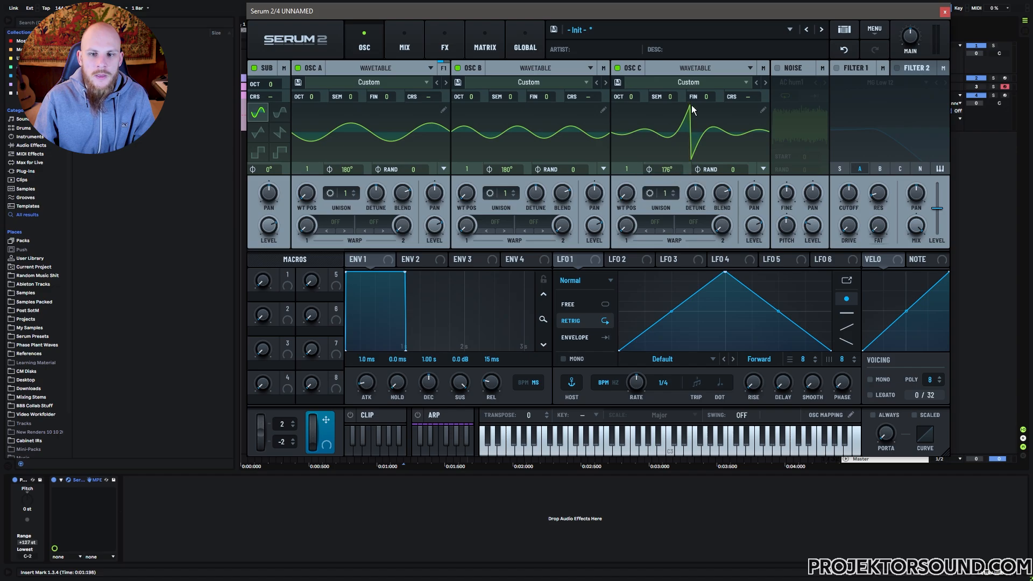
drag(514, 179, 512, 170)
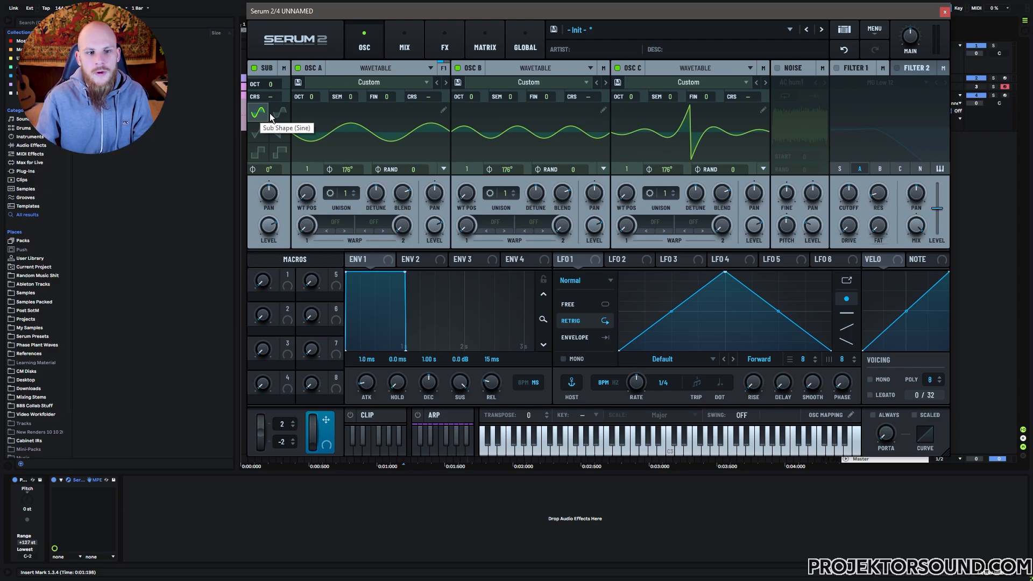
drag(273, 171, 293, 50)
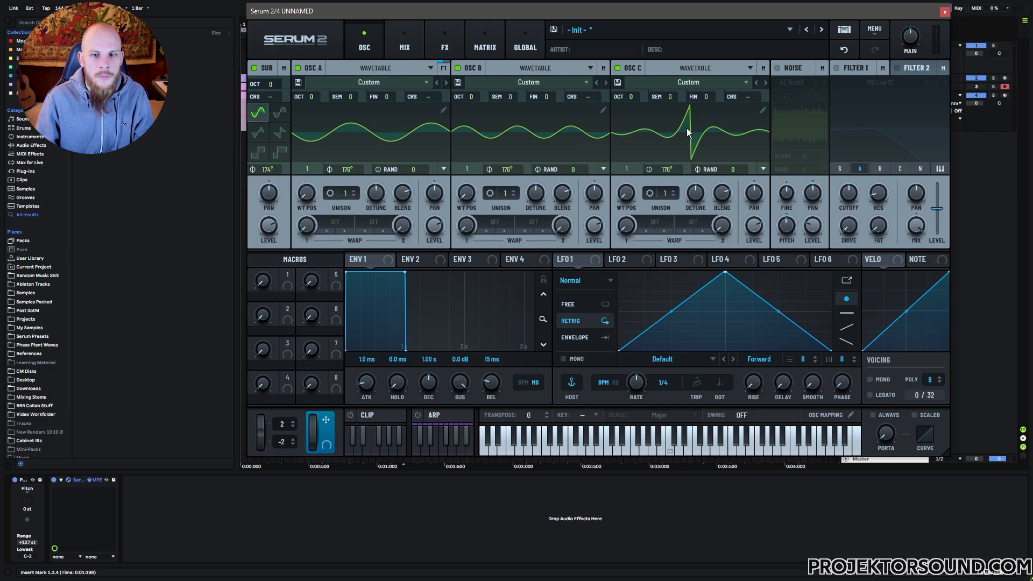
mouse_move(275, 171)
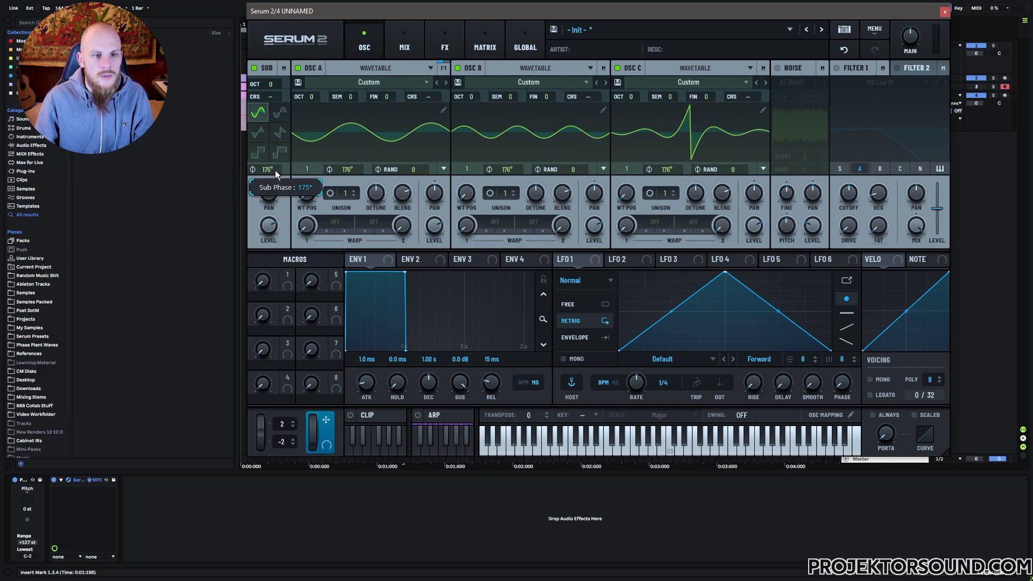
drag(276, 170, 315, 18)
drag(272, 174, 274, 173)
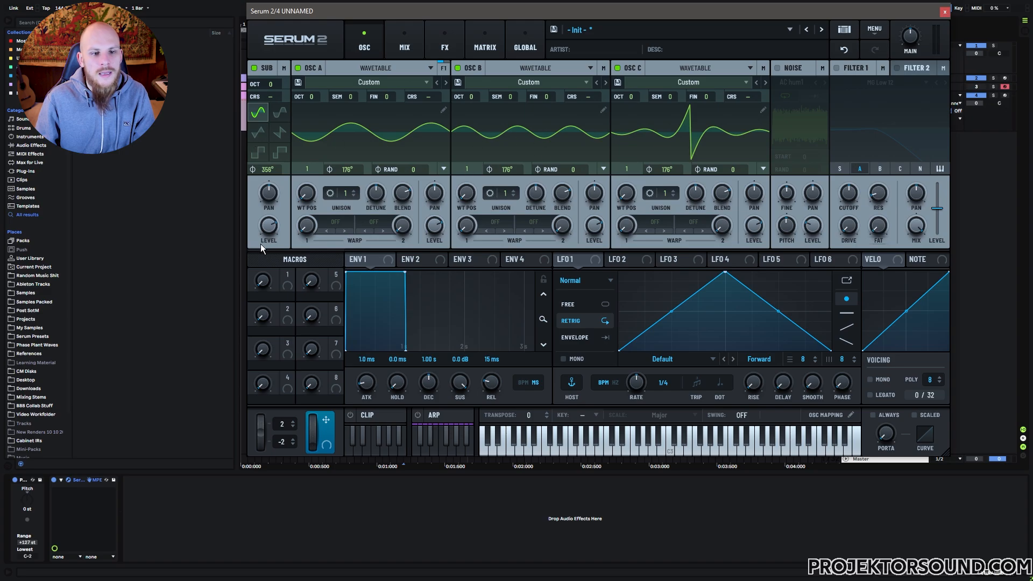
Step: Balance the sub level against the oscillators while viewing the combined waveform in MOscilloscope, and remove the oscilloscope from the track
mouse_move(267, 225)
drag(264, 245, 265, 250)
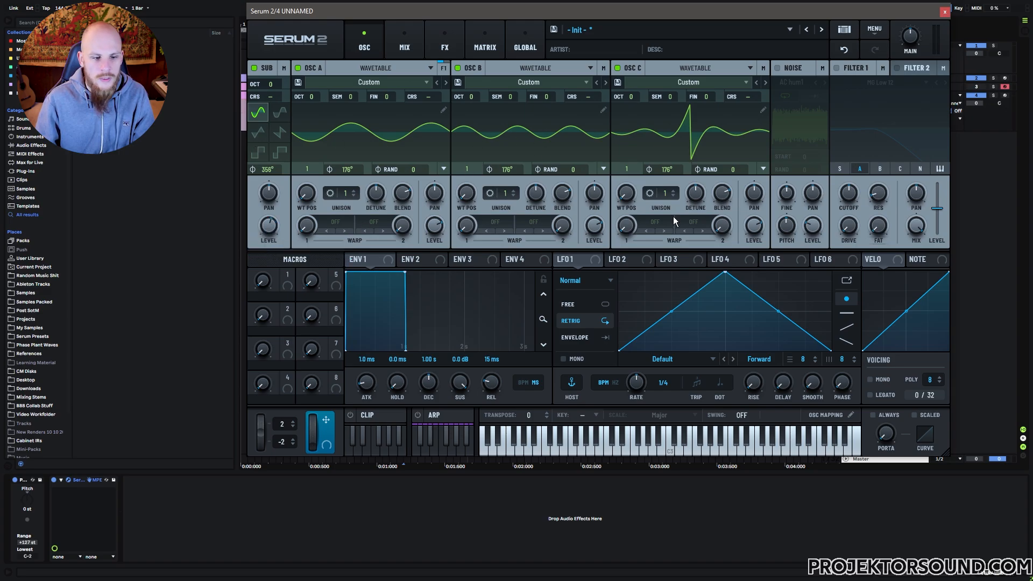
right_click(185, 495)
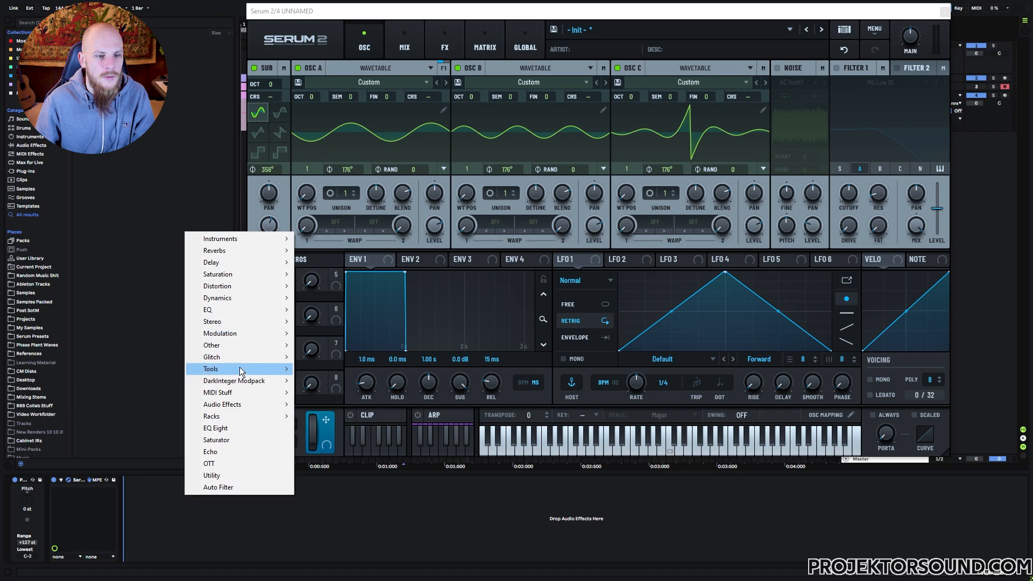
mouse_move(242, 370)
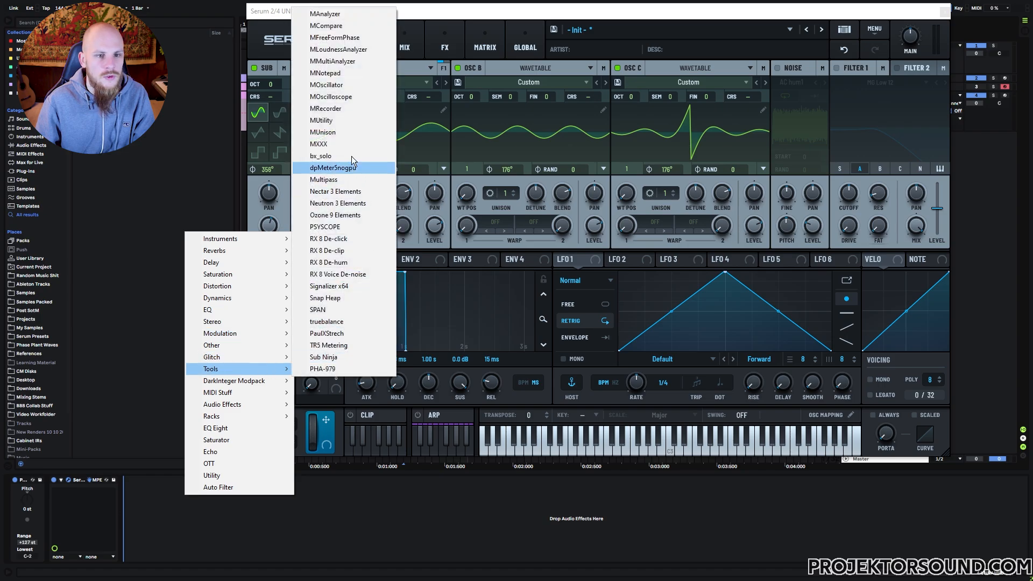
click(334, 96)
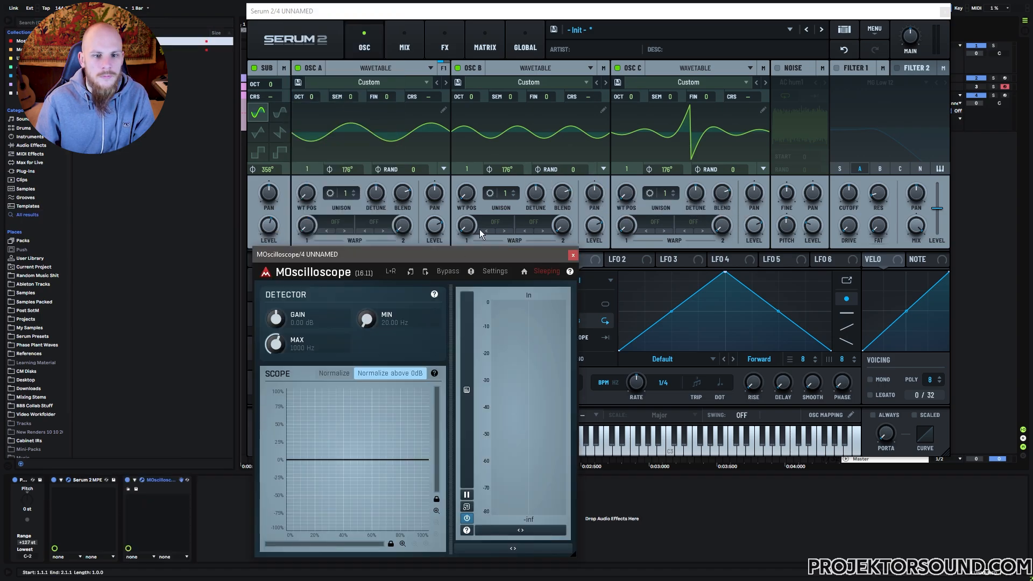
click(1005, 95)
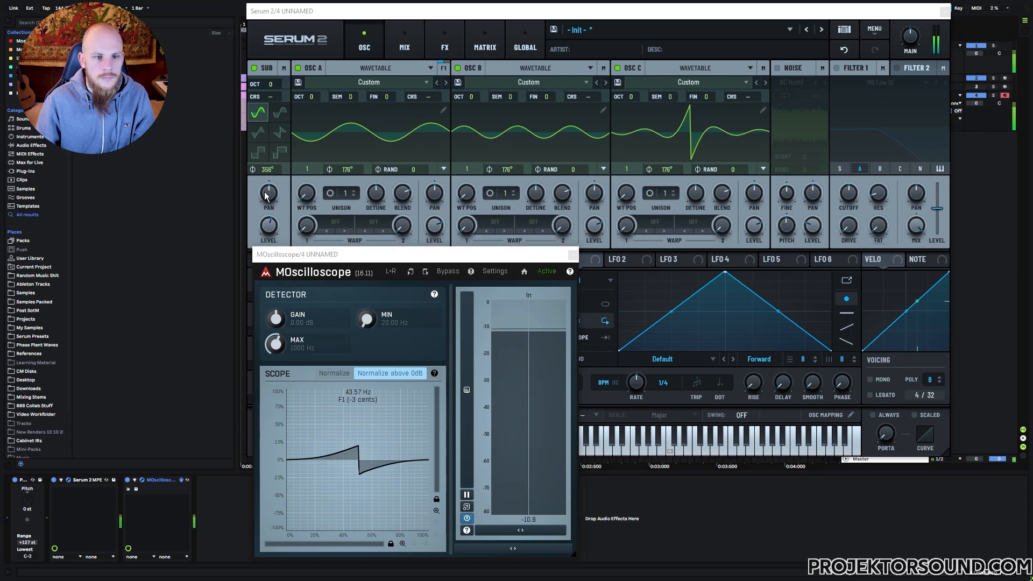
click(326, 243)
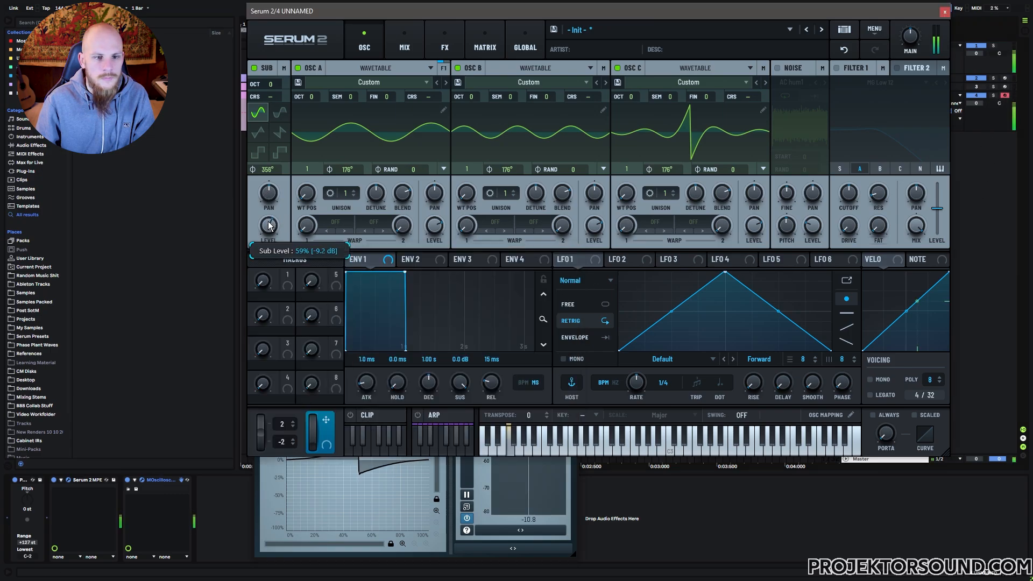
drag(269, 220, 271, 213)
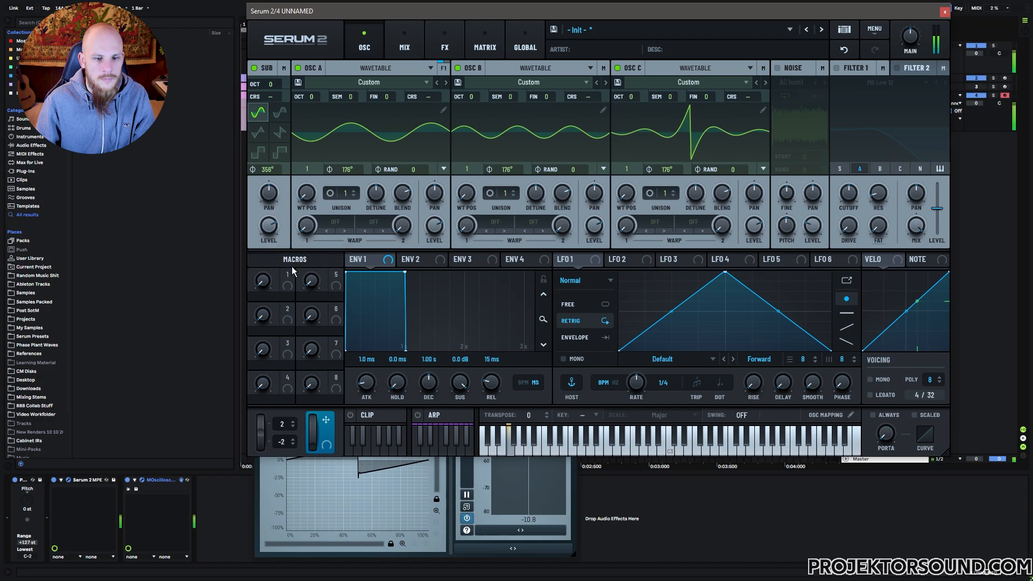
click(376, 506)
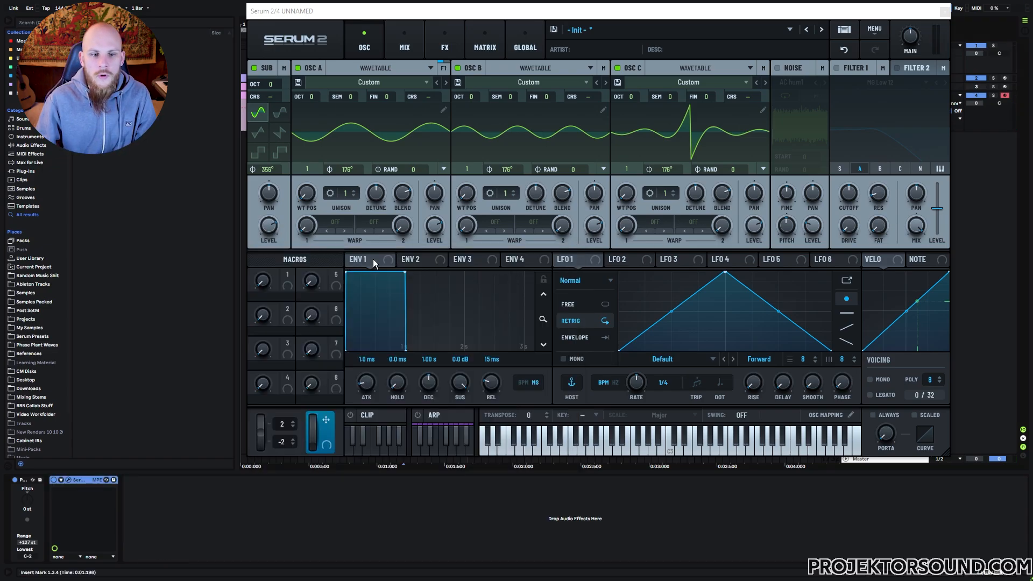
Step: Lower the sub and oscillator A–C levels to 0%, and shape the LFOs as descending ramps in envelope mode at 1/16
drag(270, 223, 305, 305)
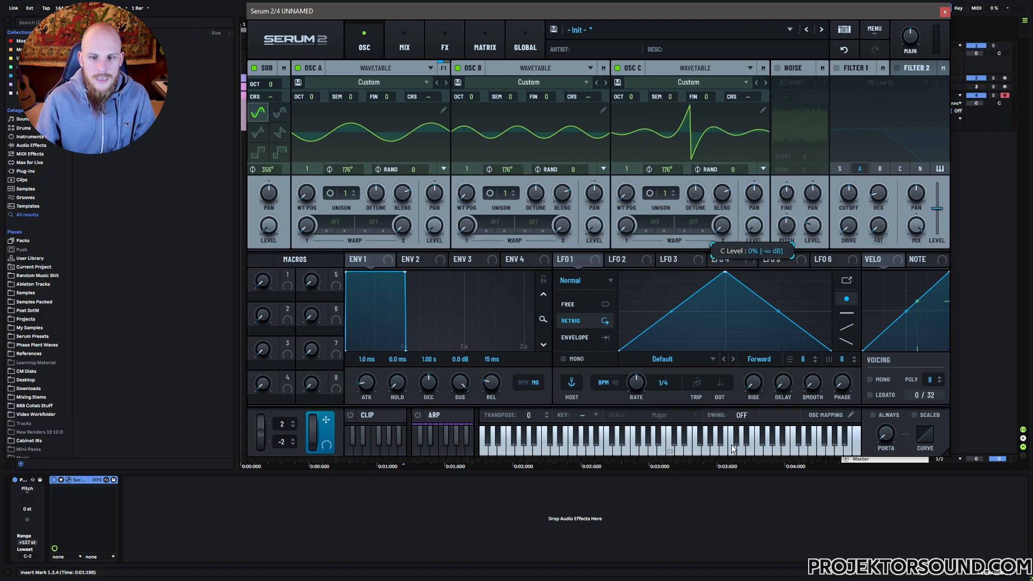
click(574, 338)
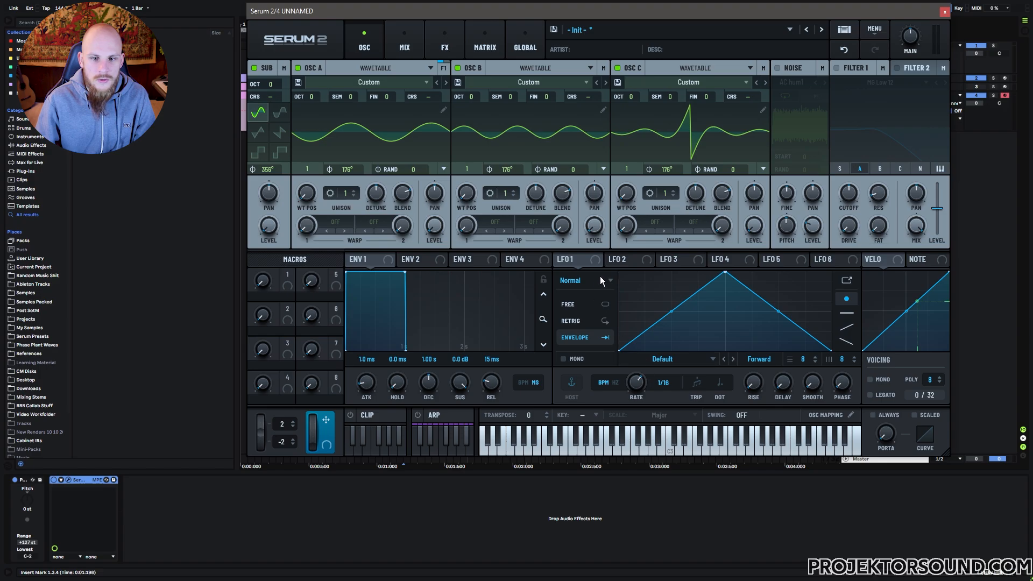
mouse_move(725, 272)
mouse_down()
mouse_move(619, 273)
mouse_move(579, 260)
mouse_move(712, 264)
mouse_up()
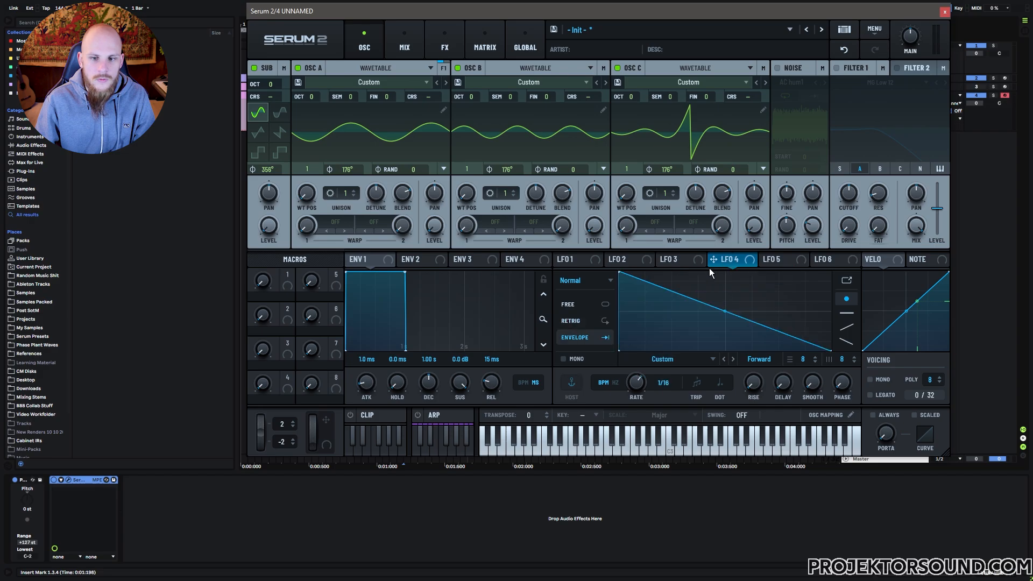
Step: Assign LFO 1 to the sub level, LFO 2 to level A, LFO 3 to level B and LFO 4 to level C
drag(596, 264, 434, 226)
drag(669, 259, 593, 225)
drag(722, 260, 754, 226)
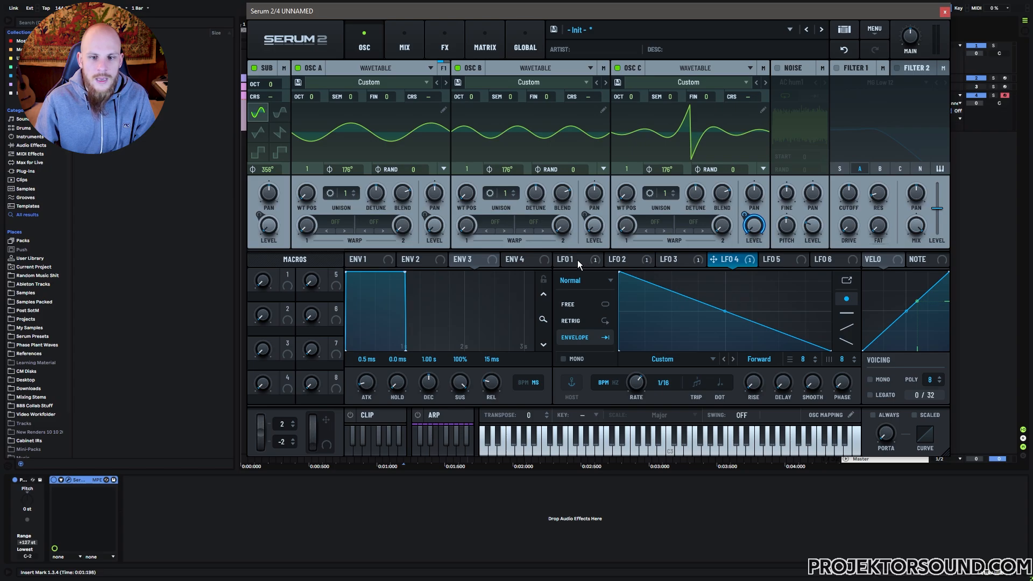
mouse_move(741, 262)
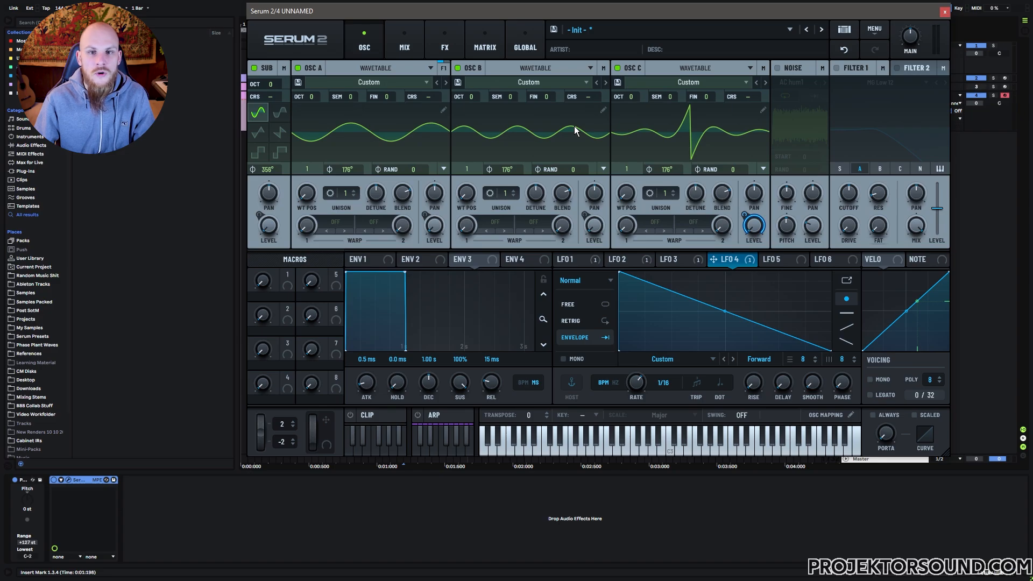
Step: Route the sub oscillator and oscillators A and B to the Direct output
click(294, 73)
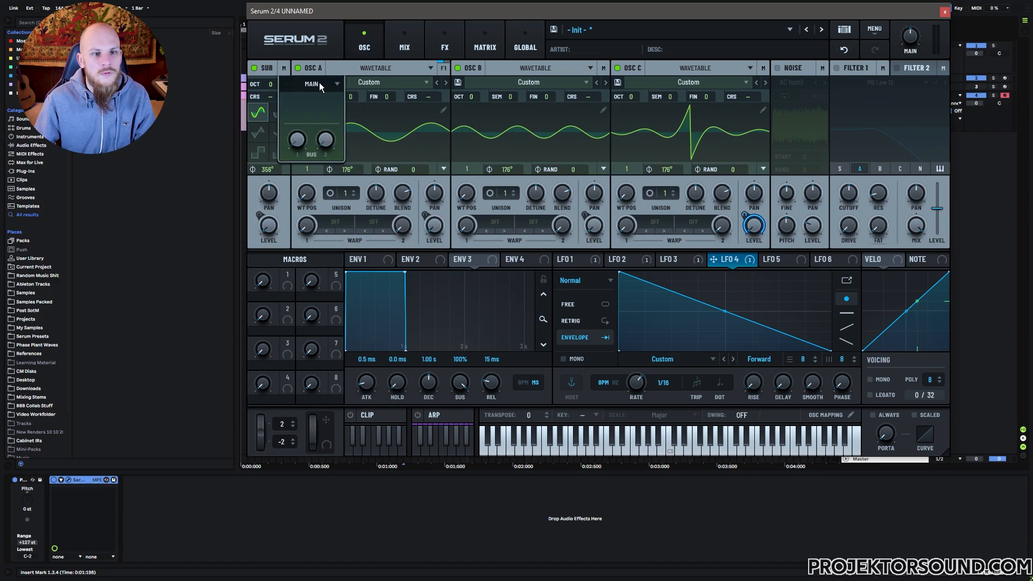
click(319, 82)
click(316, 122)
click(444, 69)
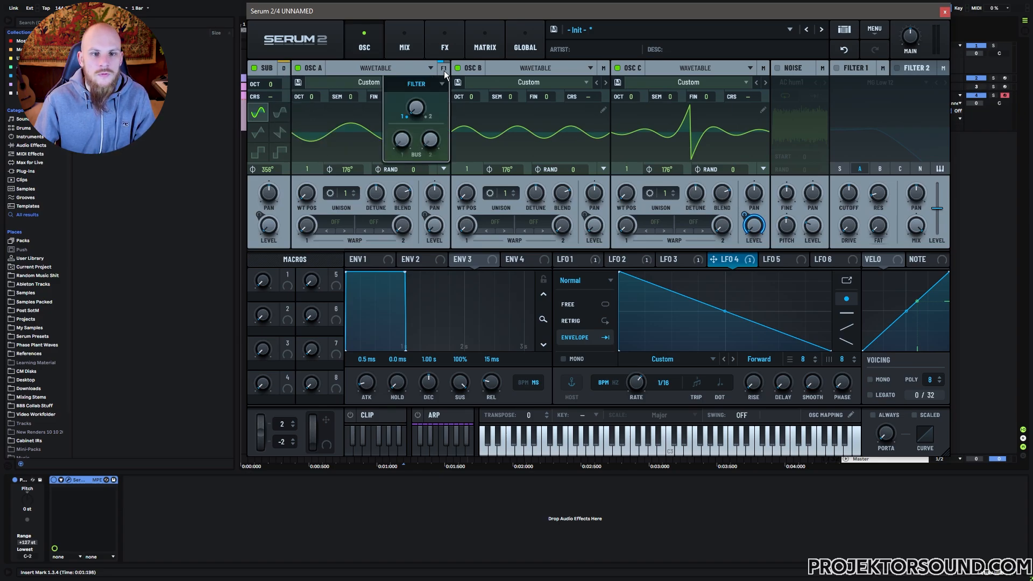
click(426, 89)
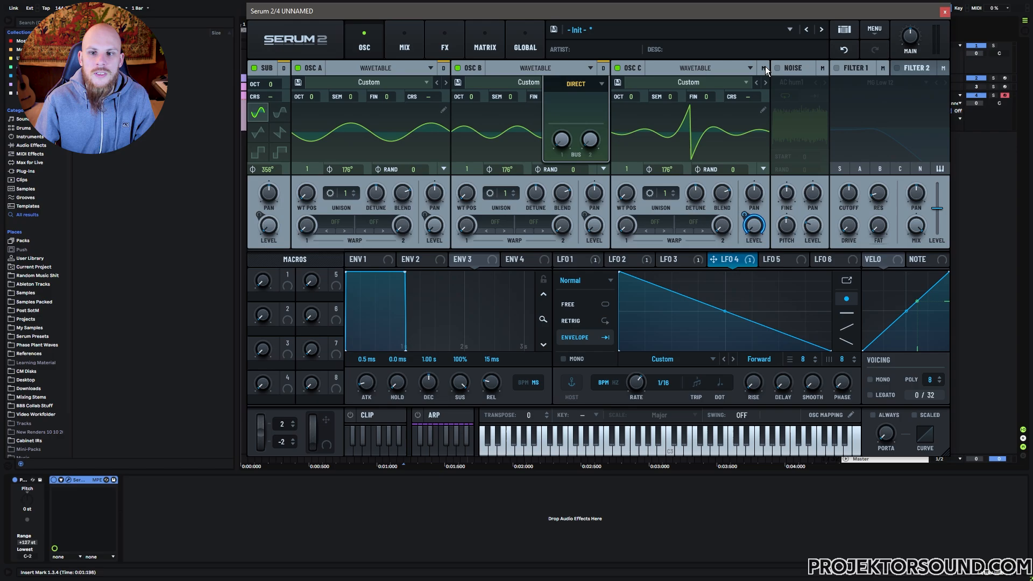
Step: Set oscillator C's main routing to None and send it to Bus 1 and Bus 2
click(765, 70)
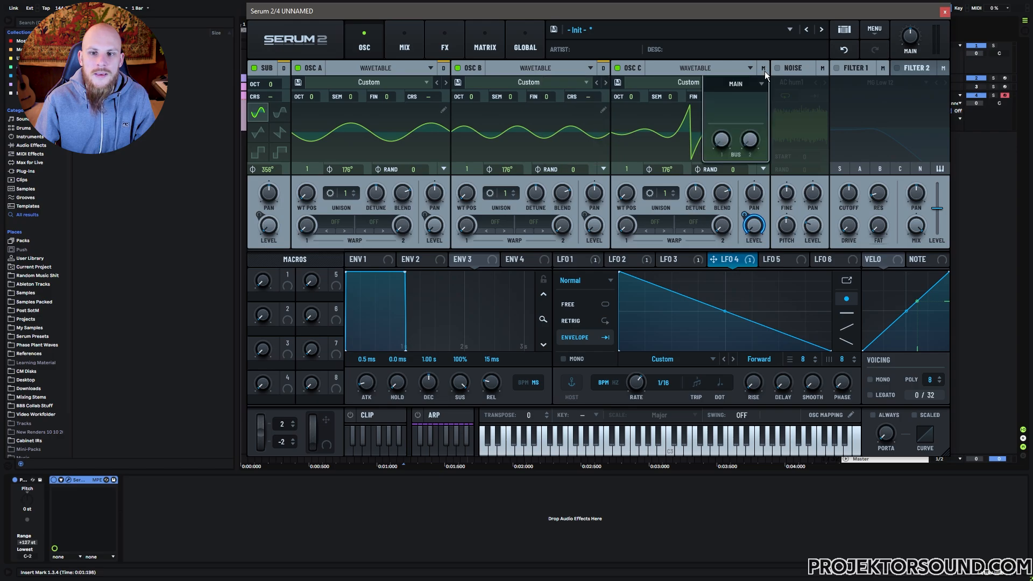
click(752, 83)
click(732, 132)
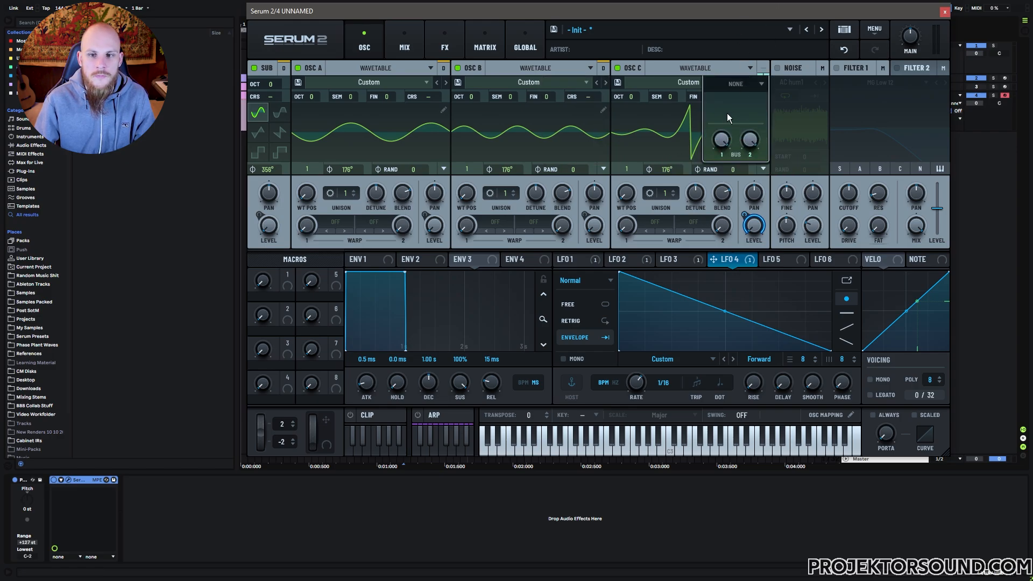
Step: Change the output routing of oscillator B, oscillator A and the sub oscillator to Main in the mixer
click(487, 50)
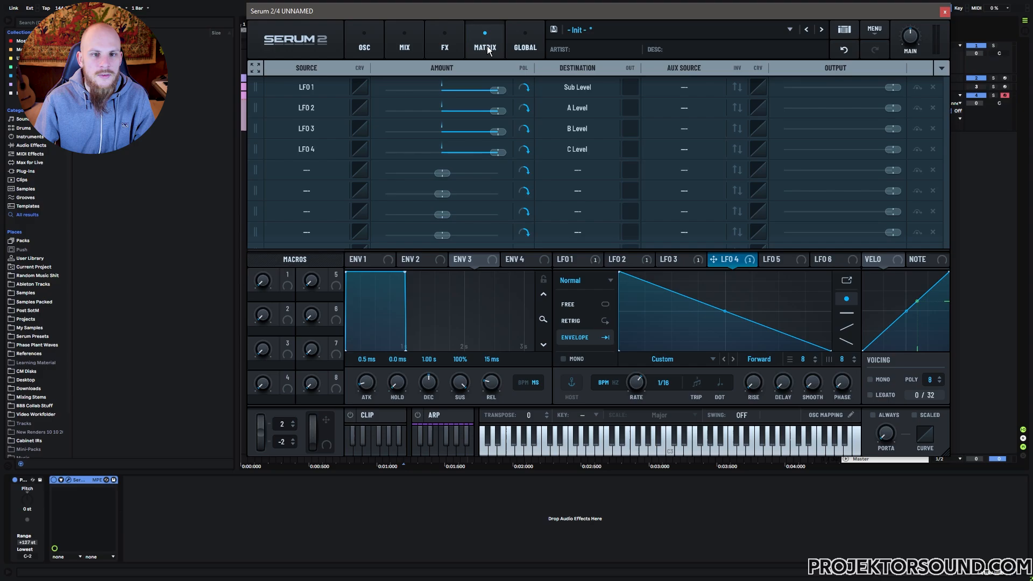
click(453, 43)
click(332, 69)
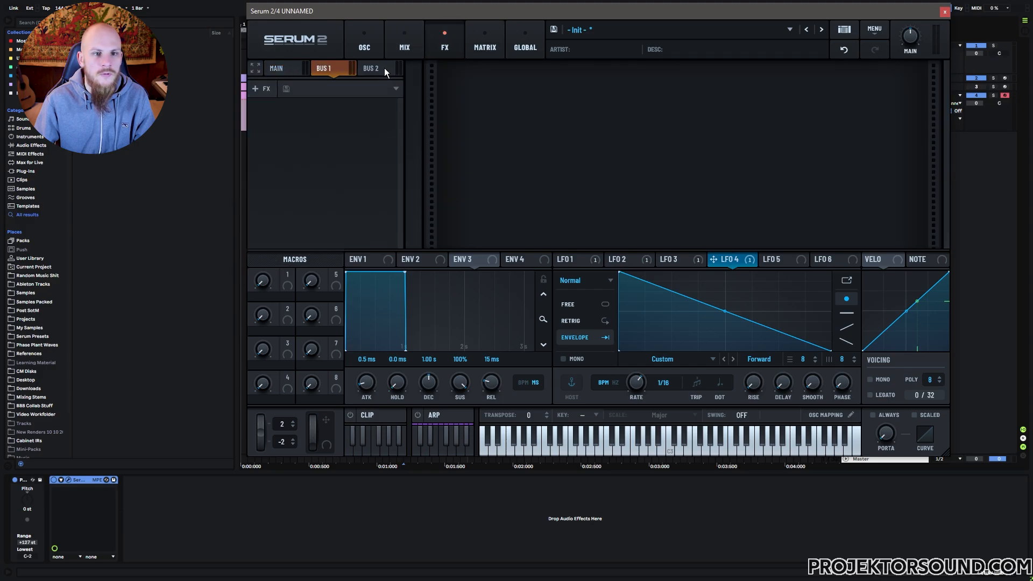
click(383, 68)
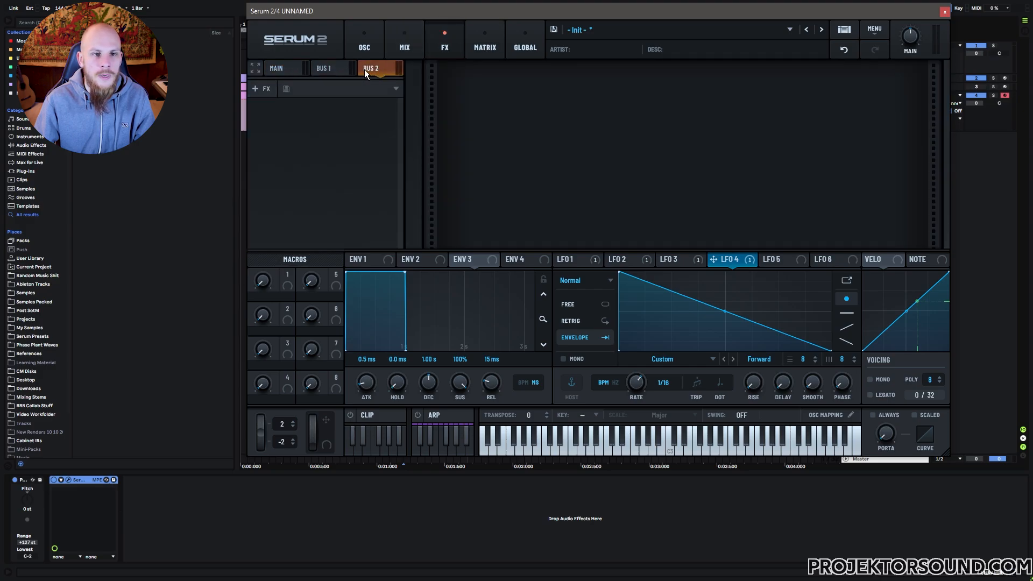
click(286, 67)
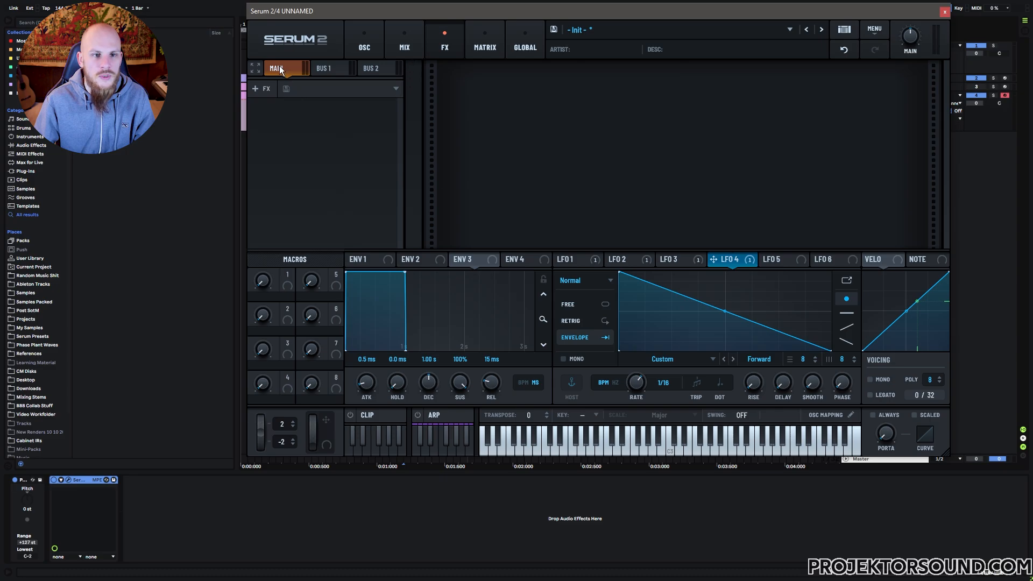
click(408, 47)
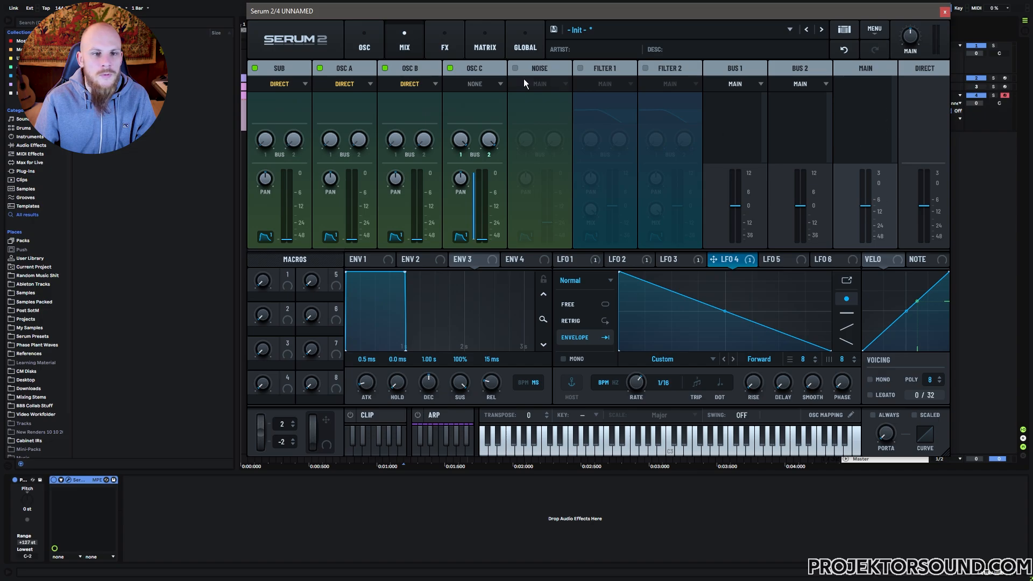
click(419, 80)
click(412, 110)
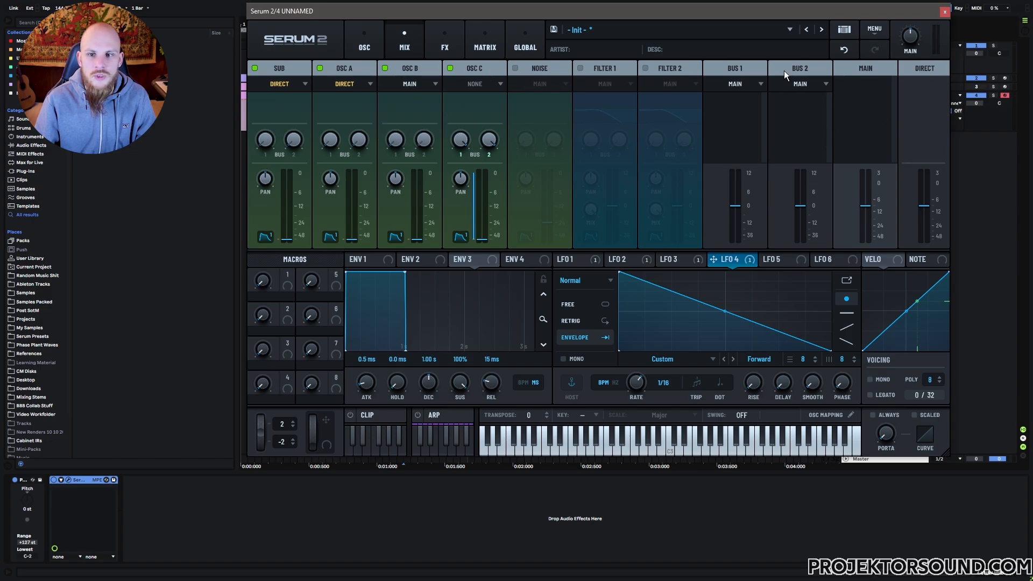
click(363, 81)
click(350, 109)
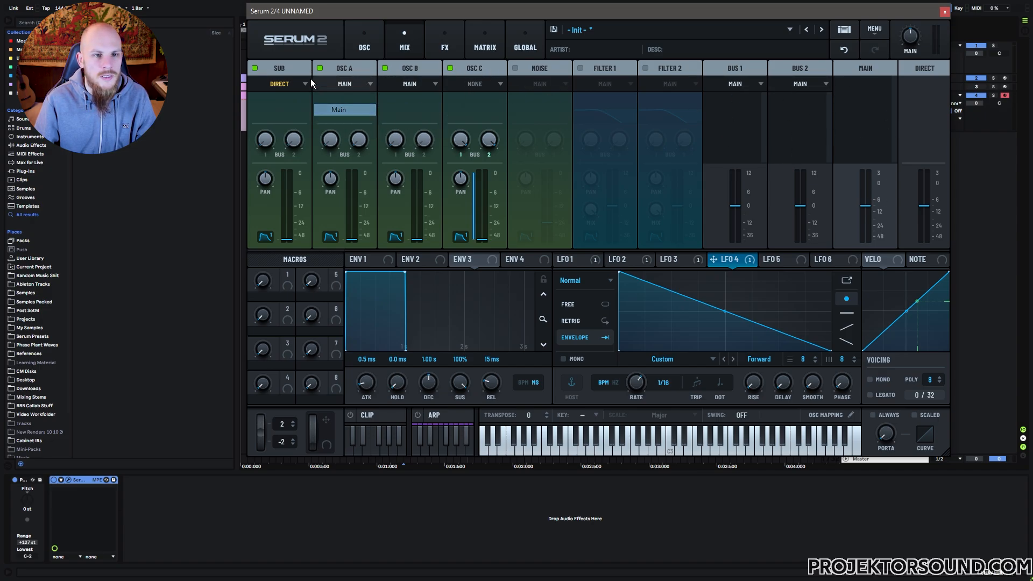
click(303, 84)
click(295, 108)
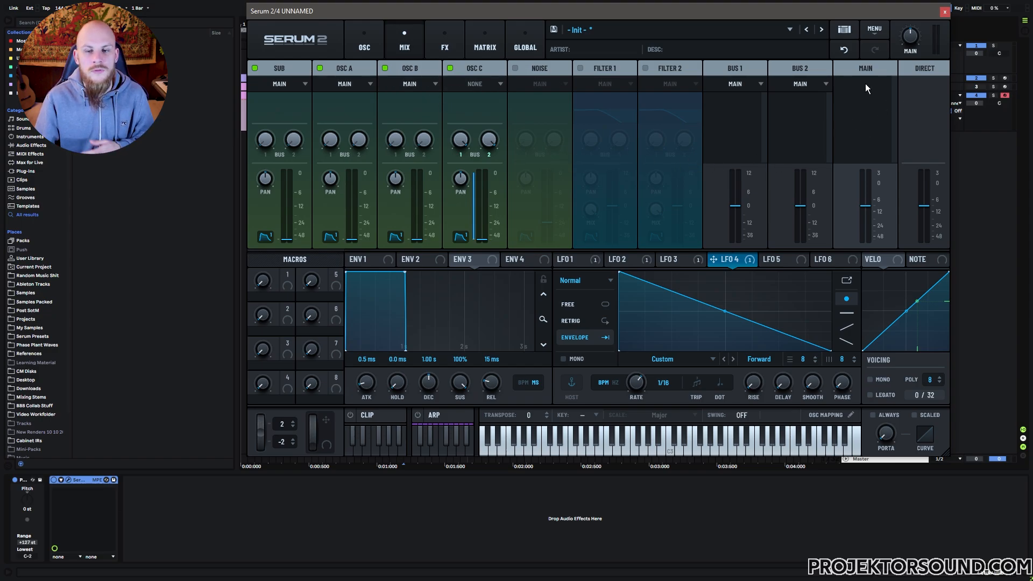
Step: Add a Utility effect to the Bus 2 effects chain
click(444, 43)
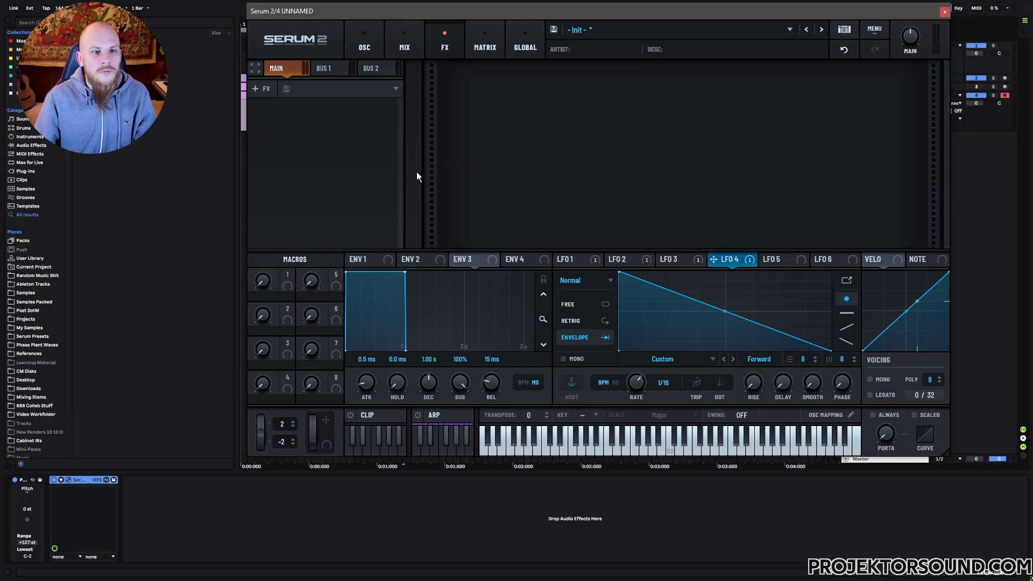
click(339, 69)
click(371, 70)
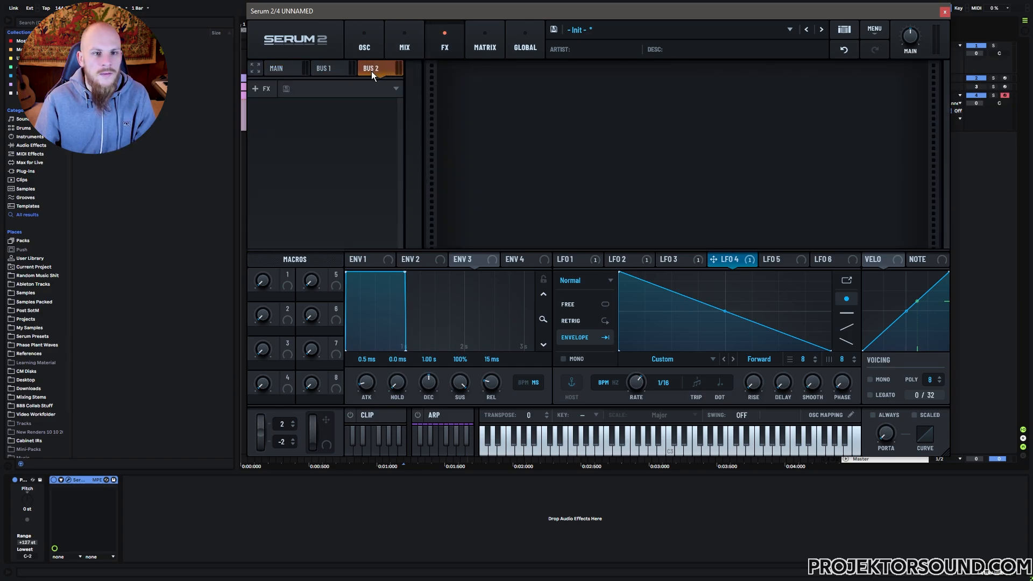
click(260, 89)
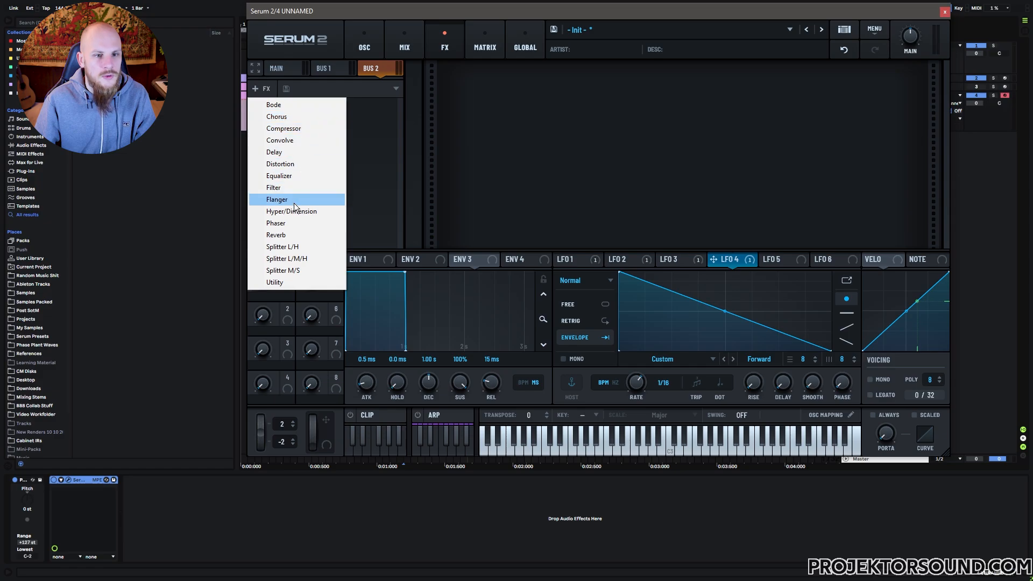
click(286, 286)
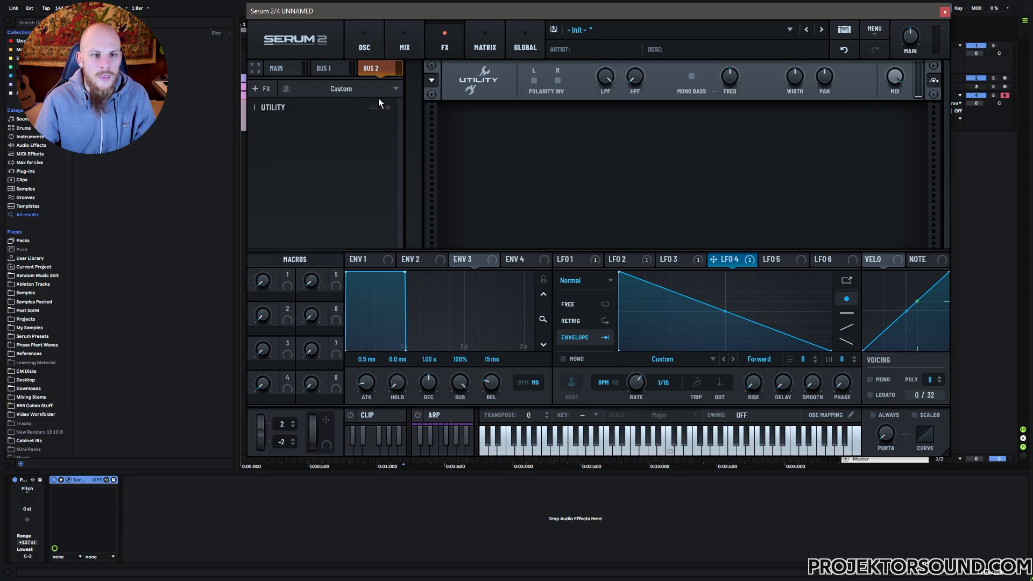
Step: Add a Filter effect to the Bus 1 chain, choose the MG Low 18 type and lower its cutoff
click(335, 70)
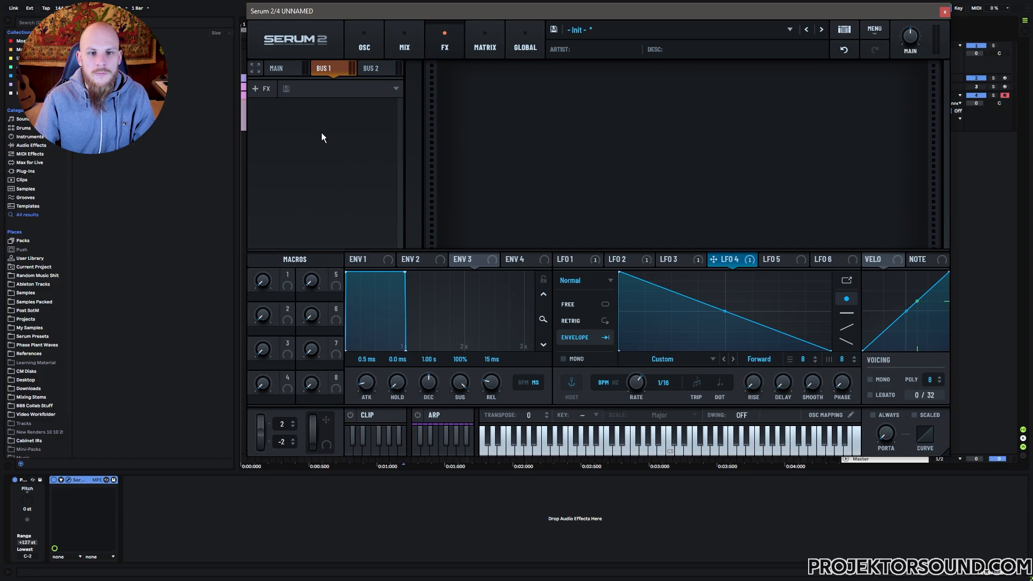
click(266, 89)
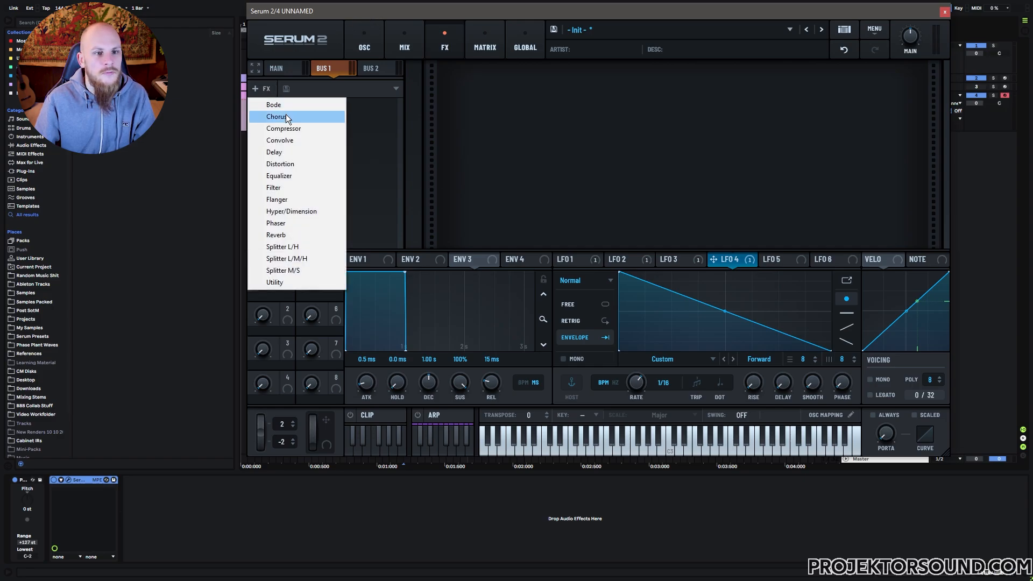
click(274, 188)
click(560, 111)
click(560, 111)
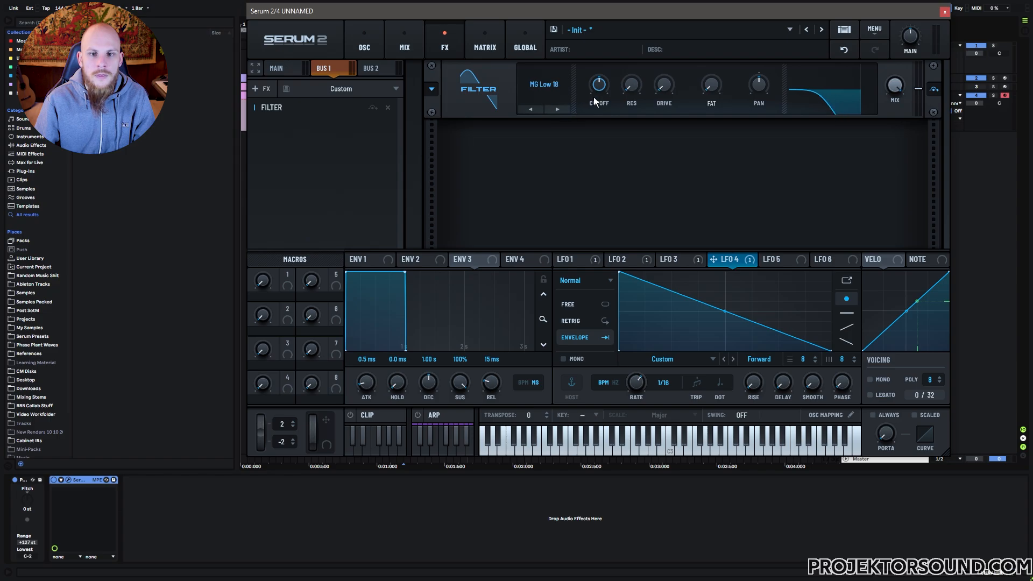
drag(596, 86, 596, 104)
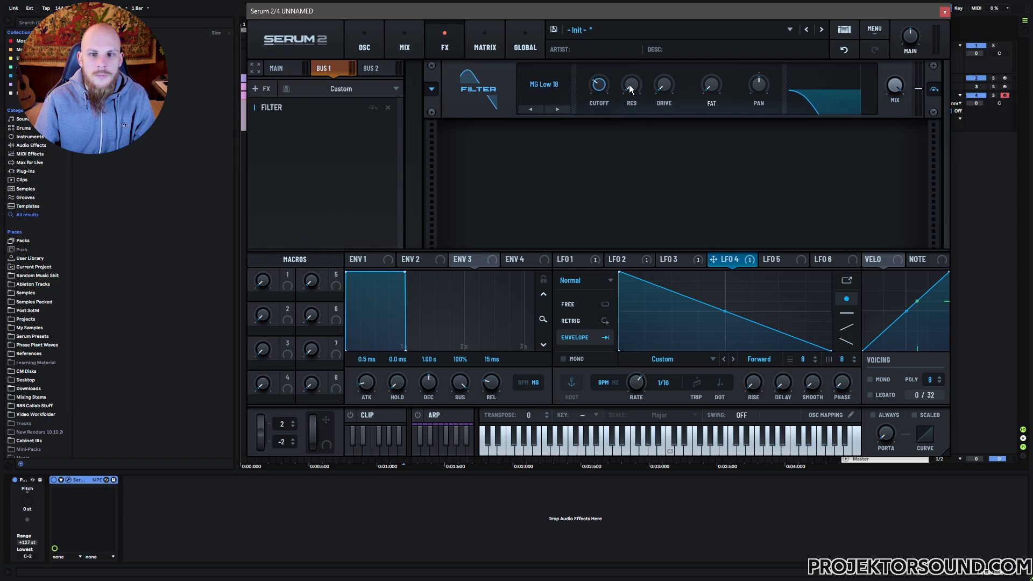
Step: Shape LFO 5 into a steep falling curve at a 1/16 rate in Envelope mode and assign it to the MG Low 18 filter's cutoff
click(764, 262)
drag(725, 272, 619, 266)
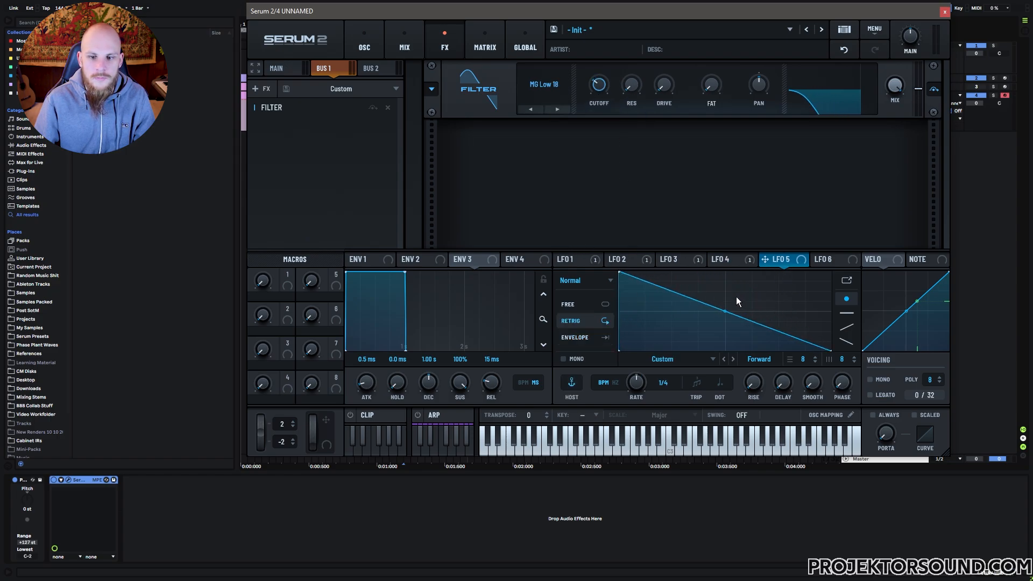
drag(729, 298, 714, 325)
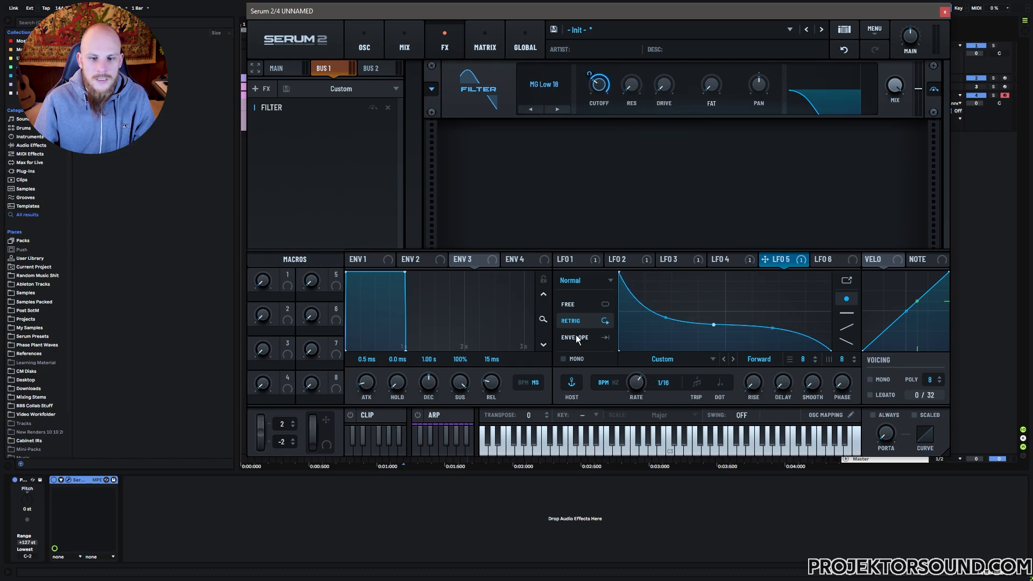
click(575, 337)
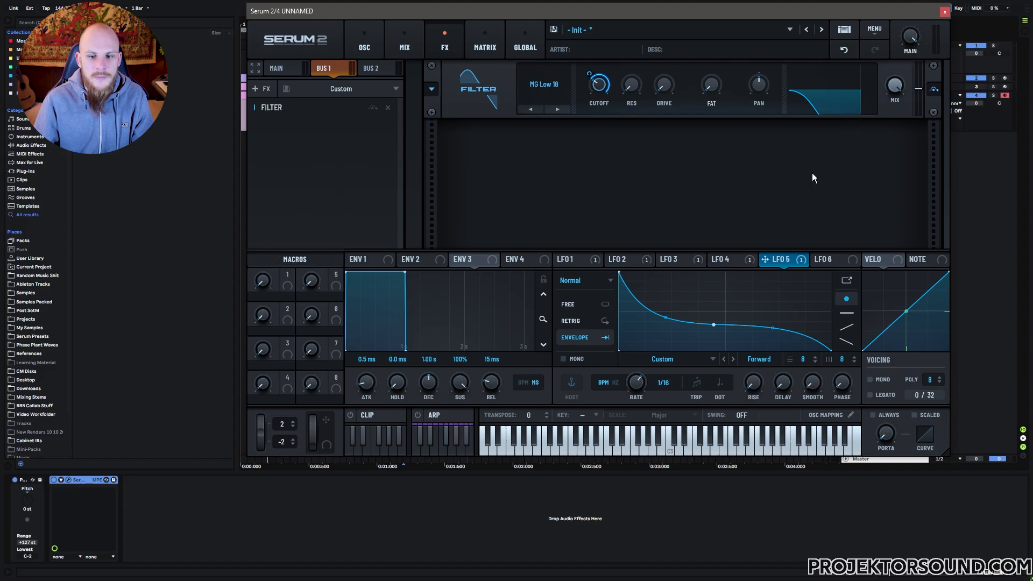
mouse_move(905, 55)
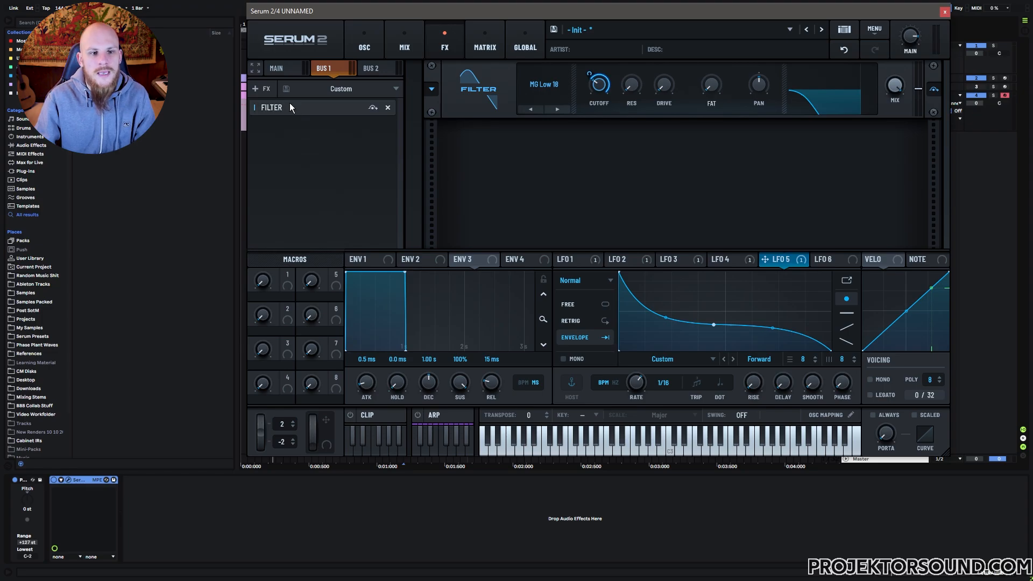
Step: Add a second Filter effect to the Bus 1 chain and set its type to Diffusor
click(267, 89)
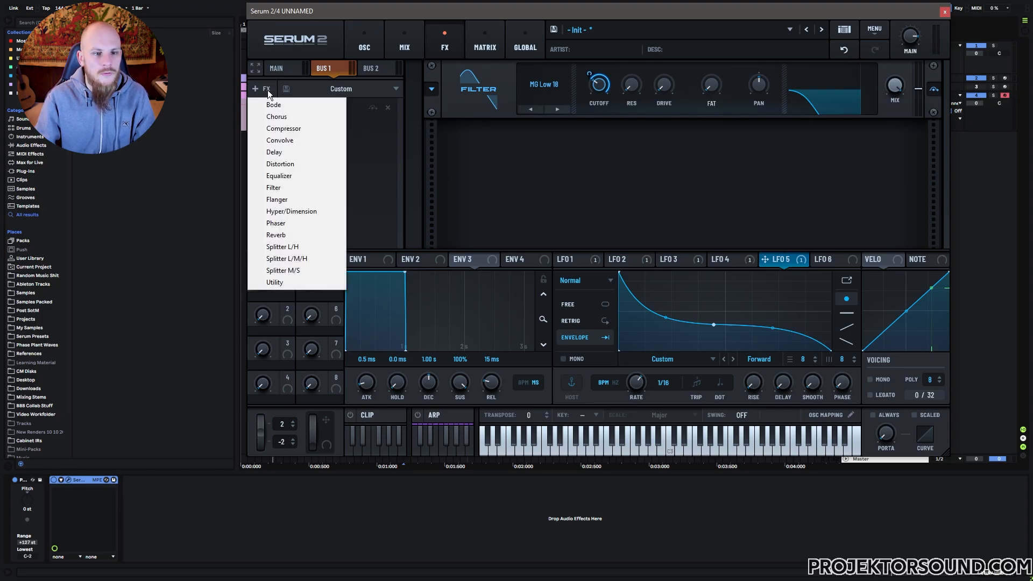
click(302, 187)
click(537, 144)
mouse_move(547, 218)
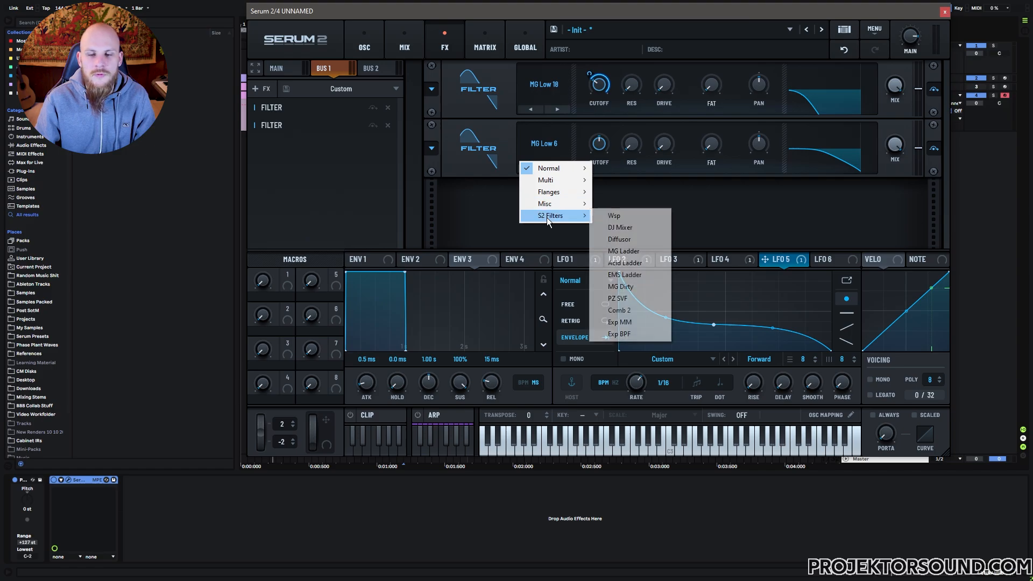
click(632, 239)
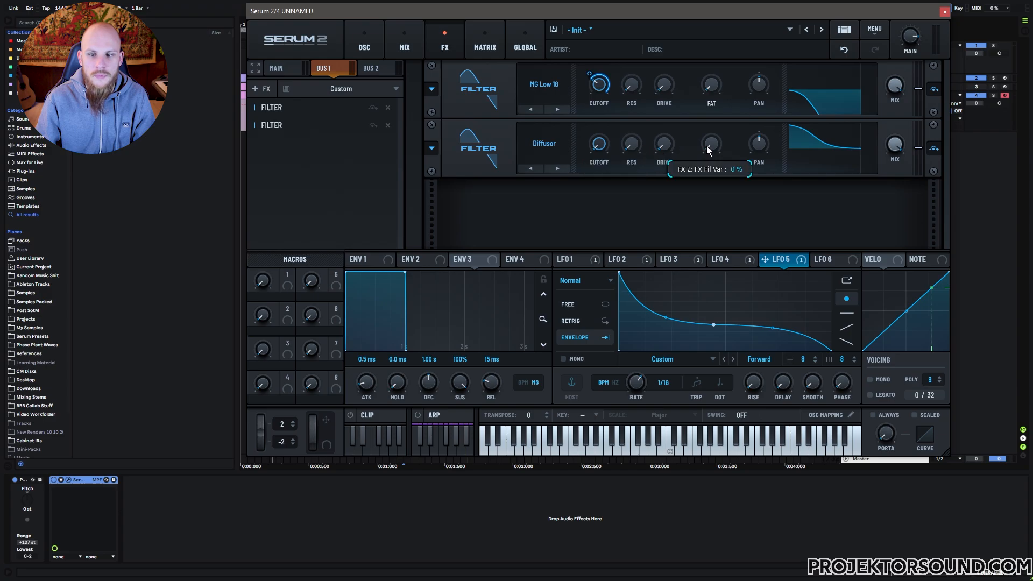
click(366, 67)
click(323, 70)
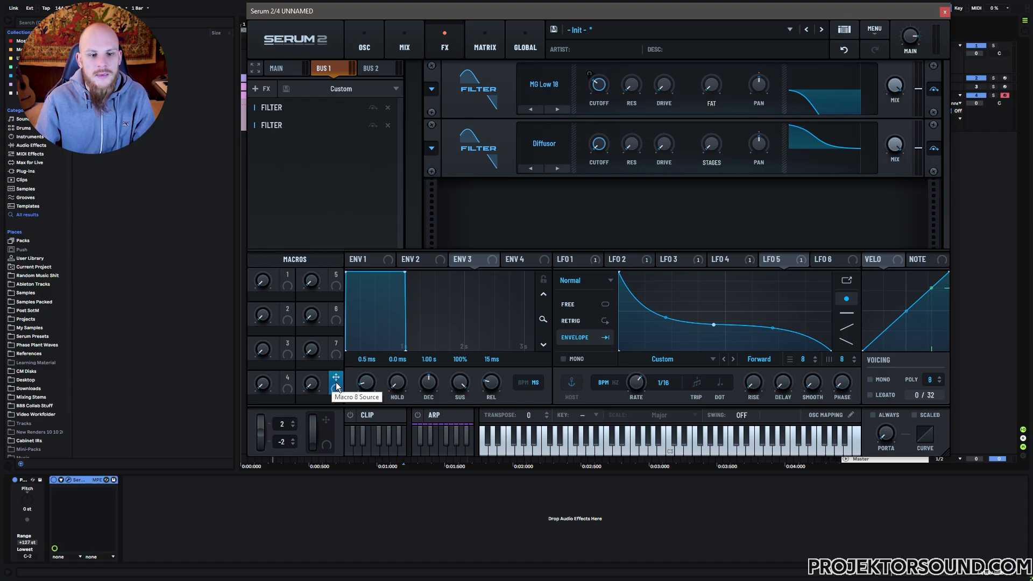
Step: Assign Macro 8 to the Diffusor filter's cutoff, Macro 7 to resonance, Macro 6 to stages and Macro 5 to mix
drag(336, 382, 600, 152)
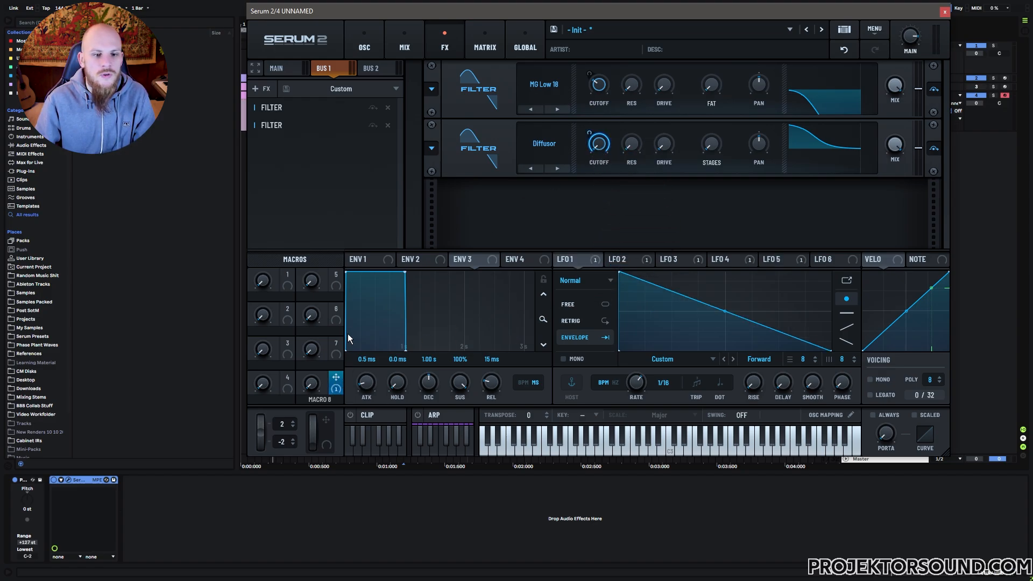
drag(335, 348, 631, 146)
drag(337, 309, 710, 144)
drag(336, 280, 895, 145)
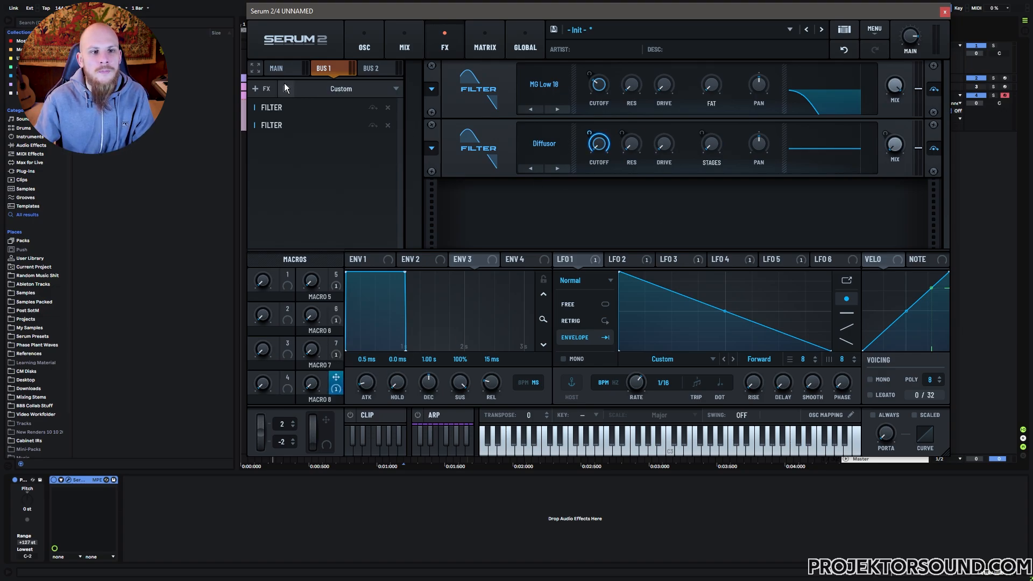
Step: Try a Bode effect on Bus 1 with Macro 4 controlling its mix, and remove it again with Macro 4 turned down
click(260, 89)
click(274, 106)
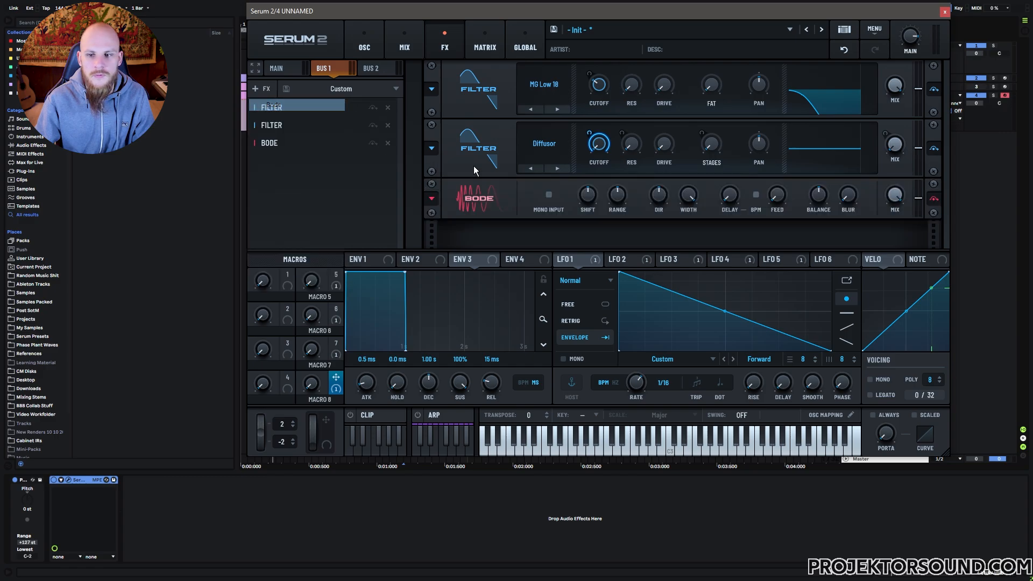
drag(895, 194, 880, 315)
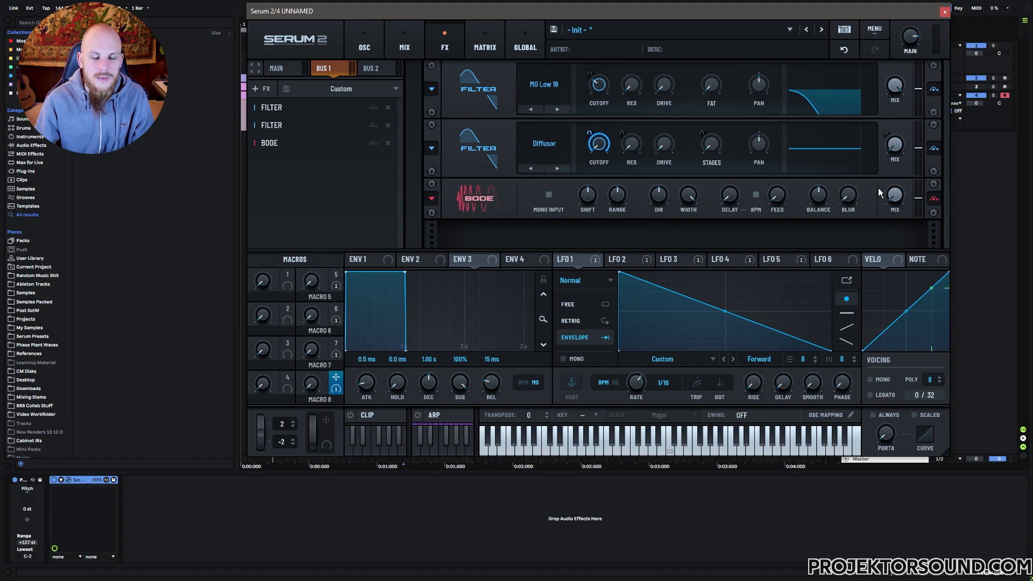
mouse_move(852, 196)
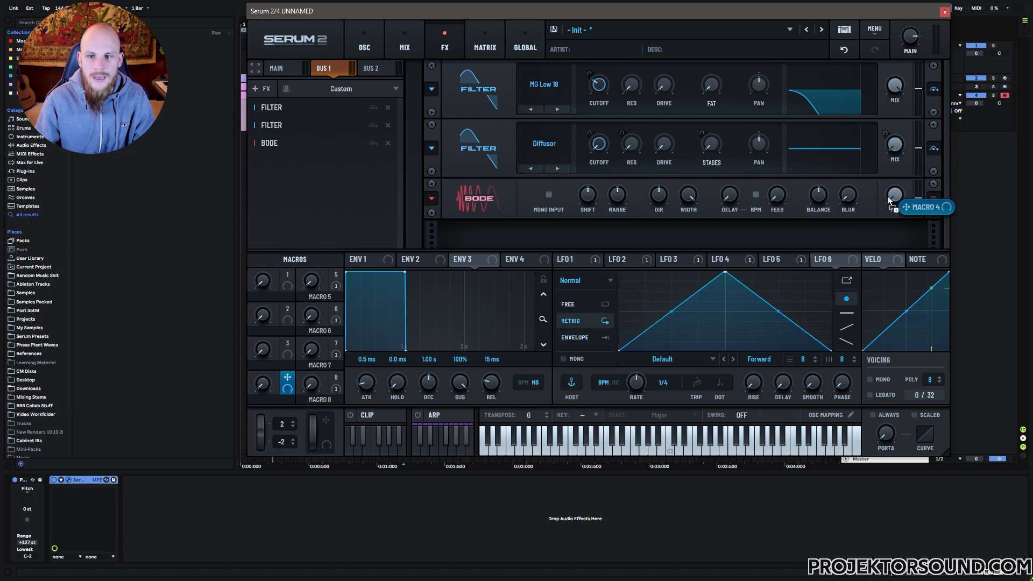
drag(888, 196, 894, 195)
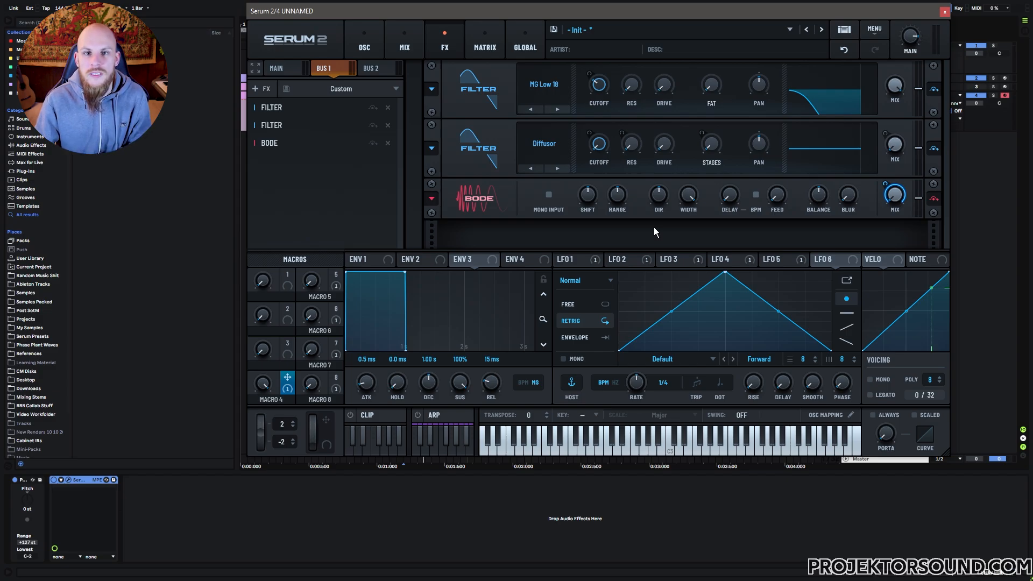
click(388, 143)
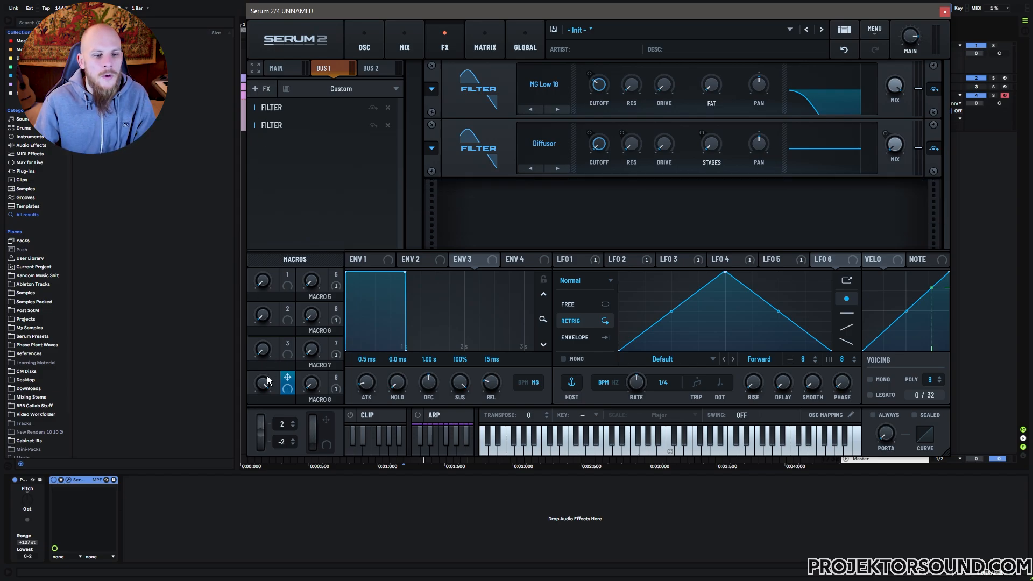
drag(263, 384, 254, 488)
Step: Add a Splitter L/H to Bus 1, set its crossover frequency to 20000 and assign Macro 4 to it
click(263, 88)
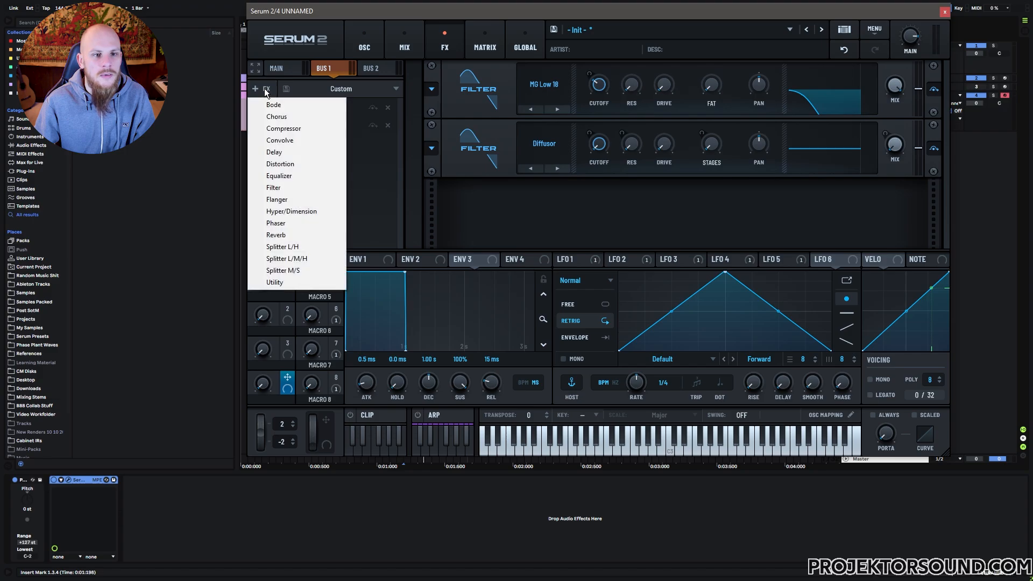
click(298, 247)
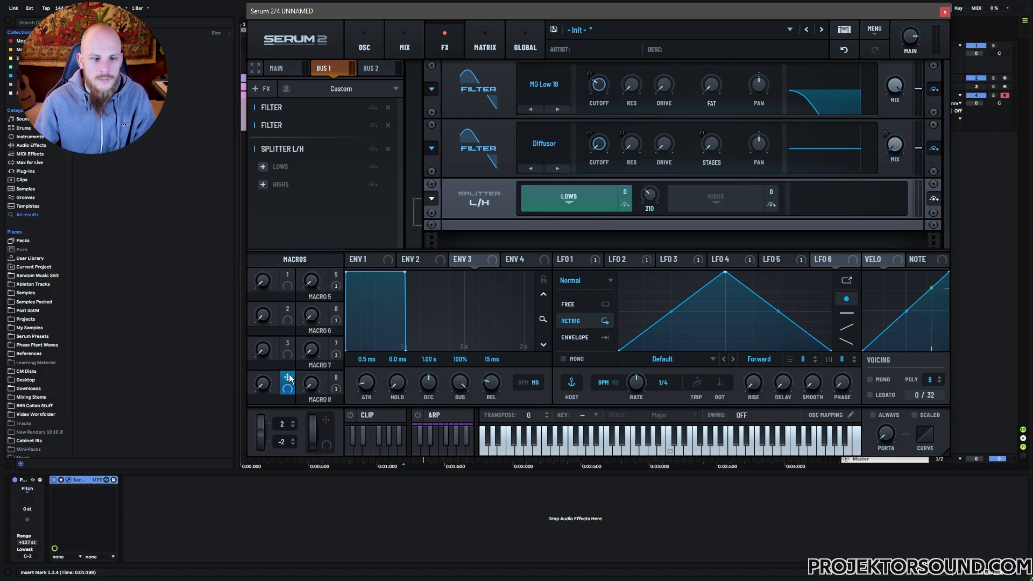
drag(290, 378, 631, 276)
drag(264, 386, 300, 325)
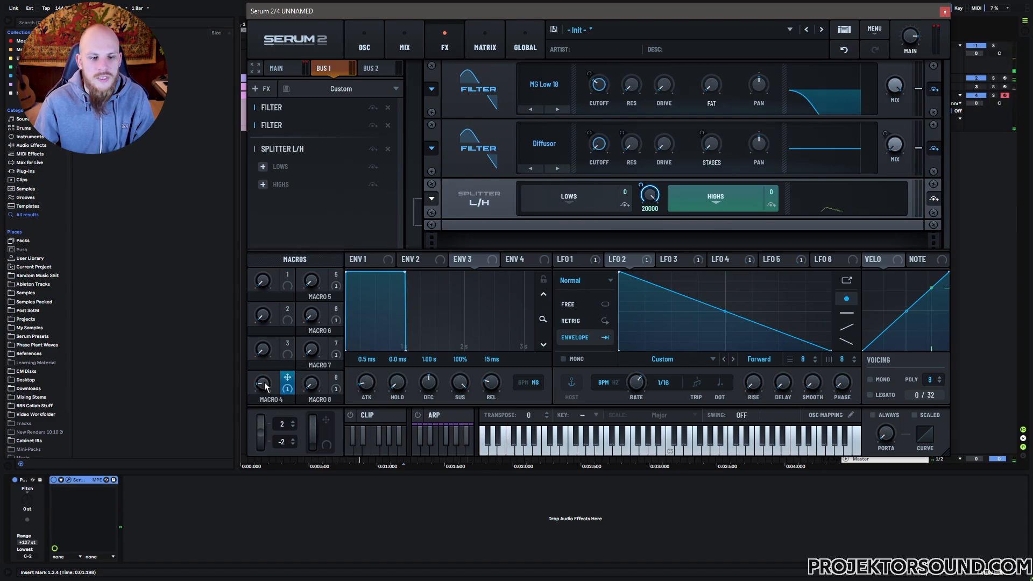
Step: Add a Compressor to Bus 1 in Multiband mode with threshold 0.0 dB, ratio 1.0:1, attack 0.1 and release 0.1
click(268, 90)
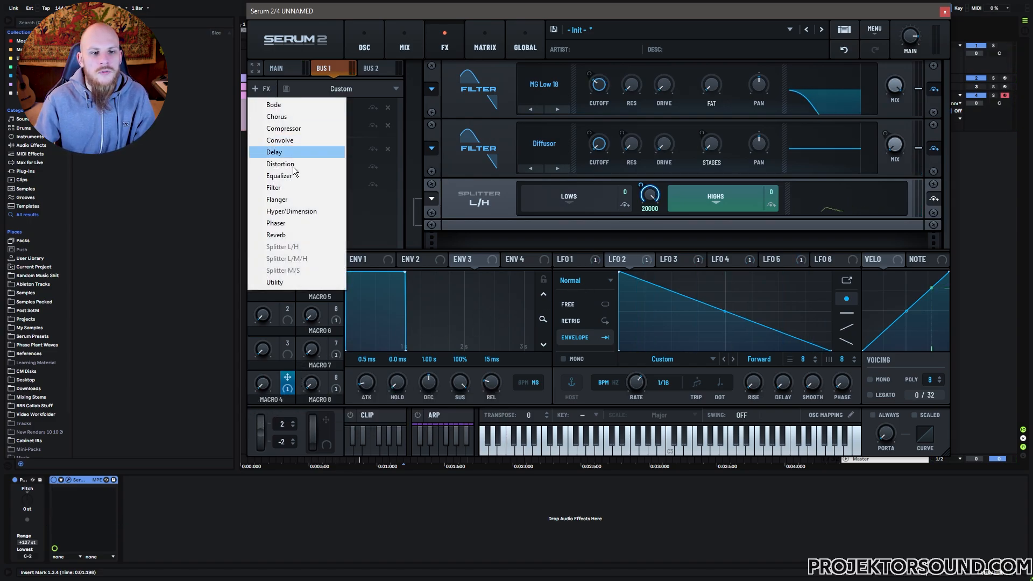
click(299, 130)
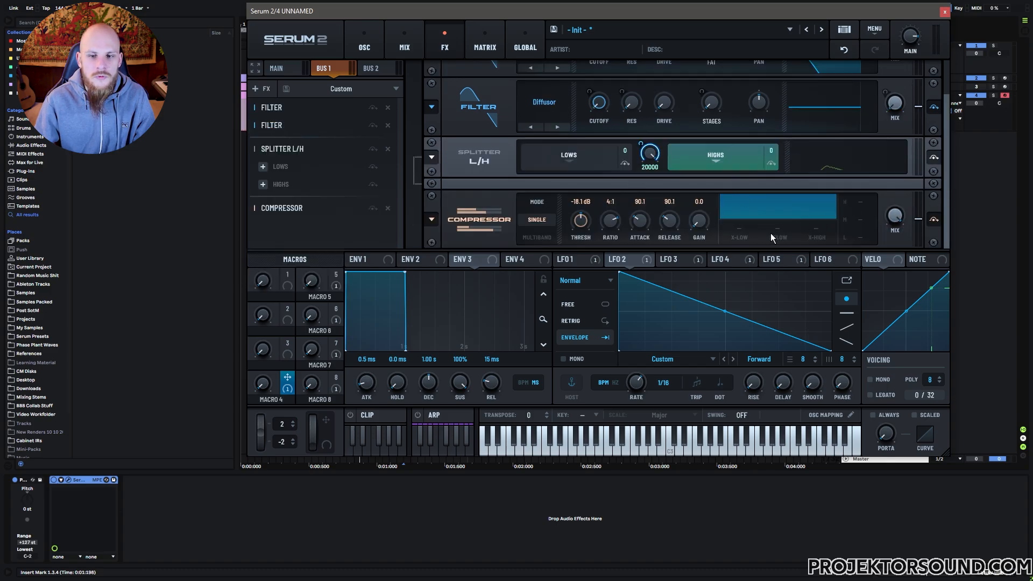
click(534, 237)
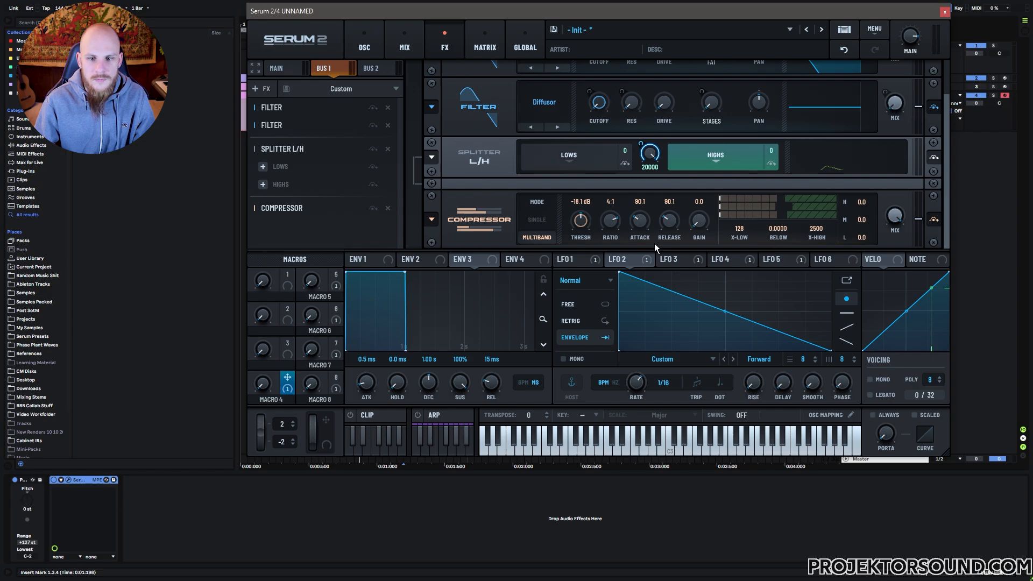
double_click(584, 225)
double_click(605, 225)
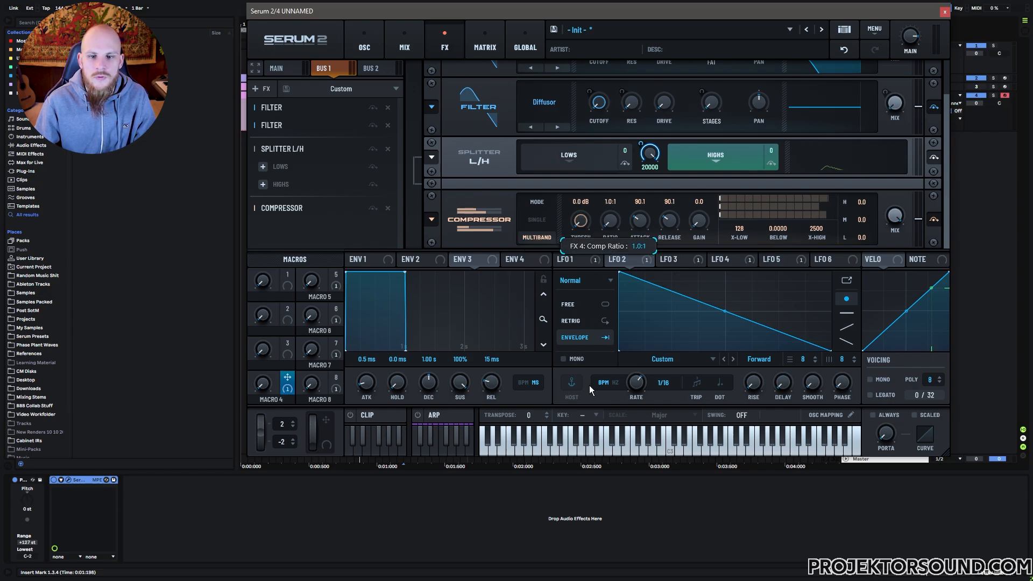
double_click(642, 219)
double_click(670, 222)
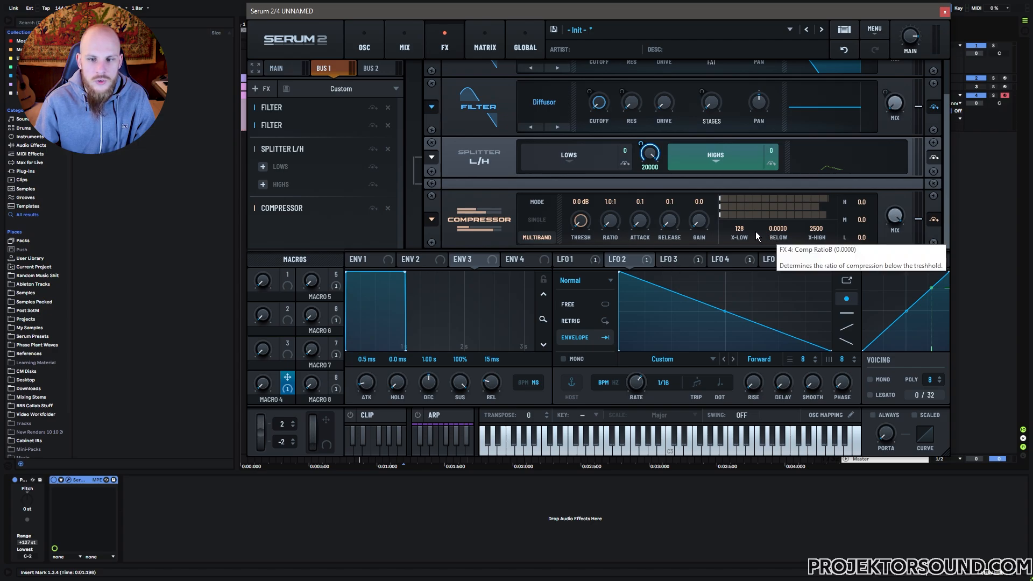
Step: Set the compressor's X-Low to 5000 and X-High to 18000, and assign Macro 2 to X-Low and Macro 3 to X-High
double_click(740, 229)
double_click(810, 229)
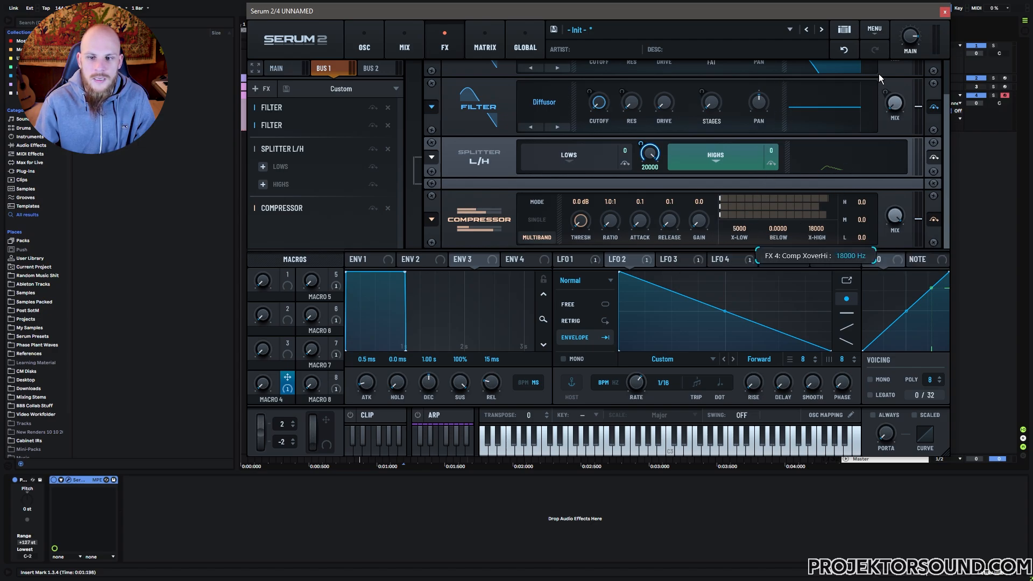
drag(287, 343, 817, 230)
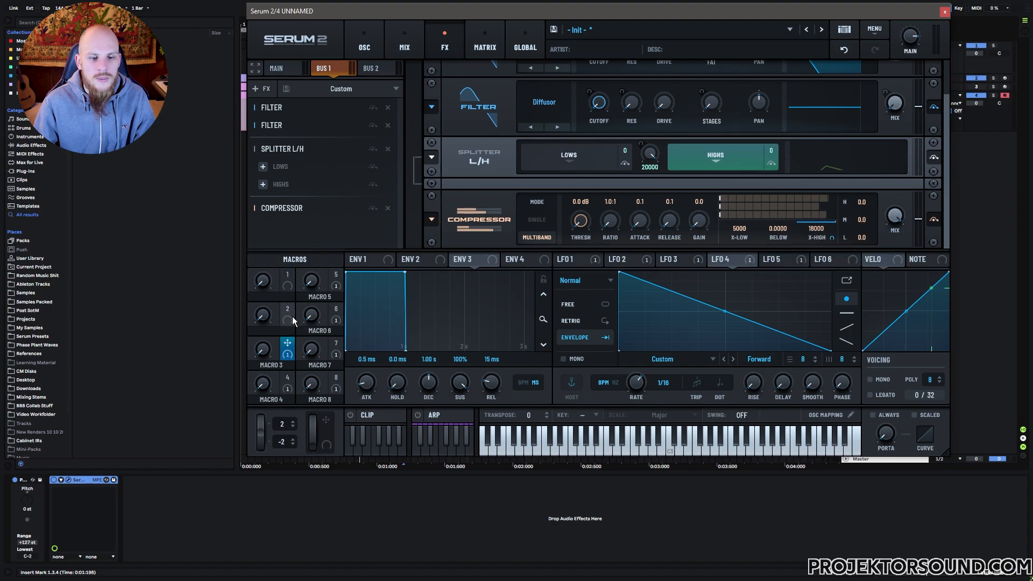
drag(291, 315, 757, 236)
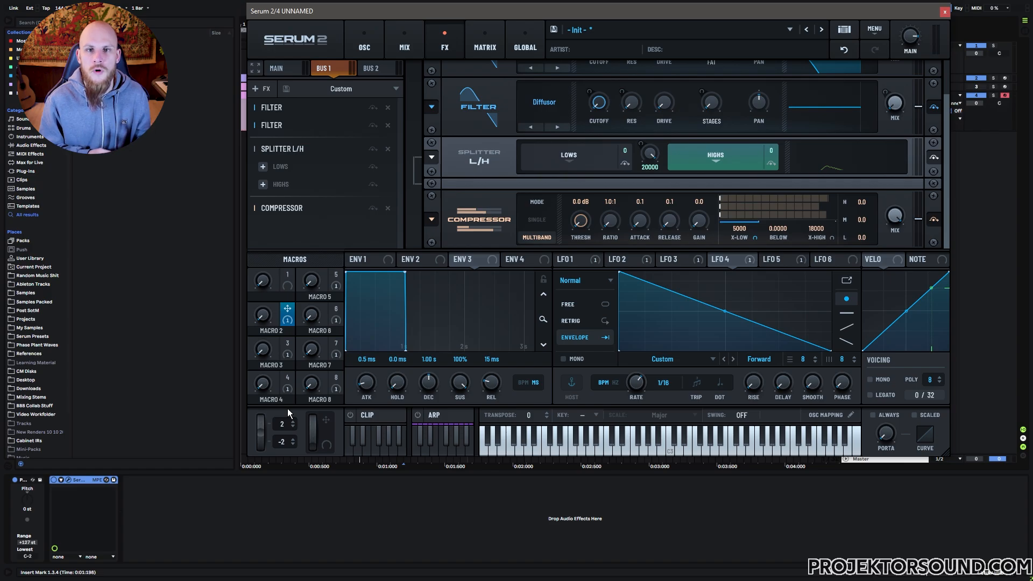
drag(265, 317, 273, 288)
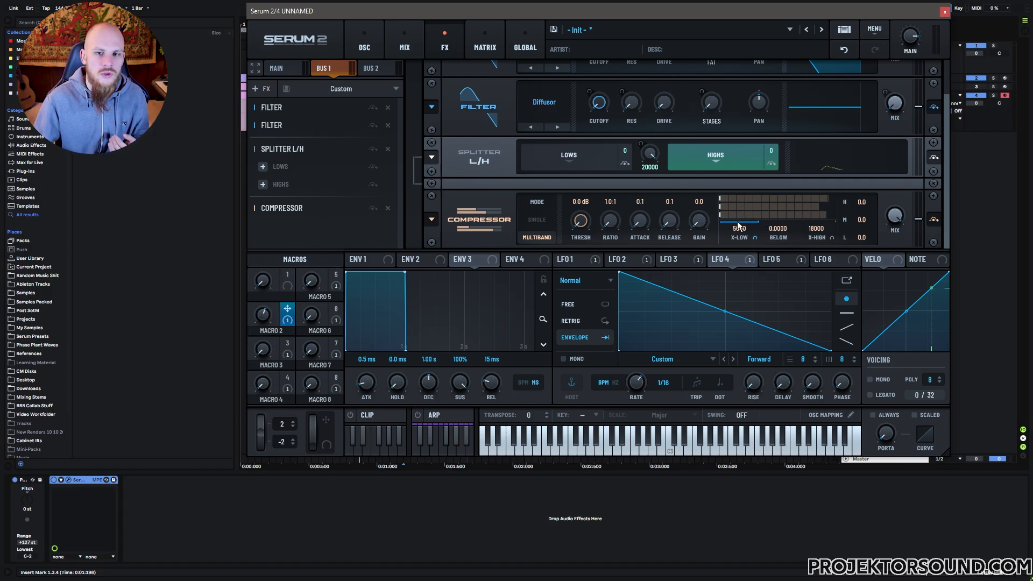
mouse_move(267, 316)
mouse_down()
mouse_move(271, 302)
mouse_move(269, 330)
mouse_up()
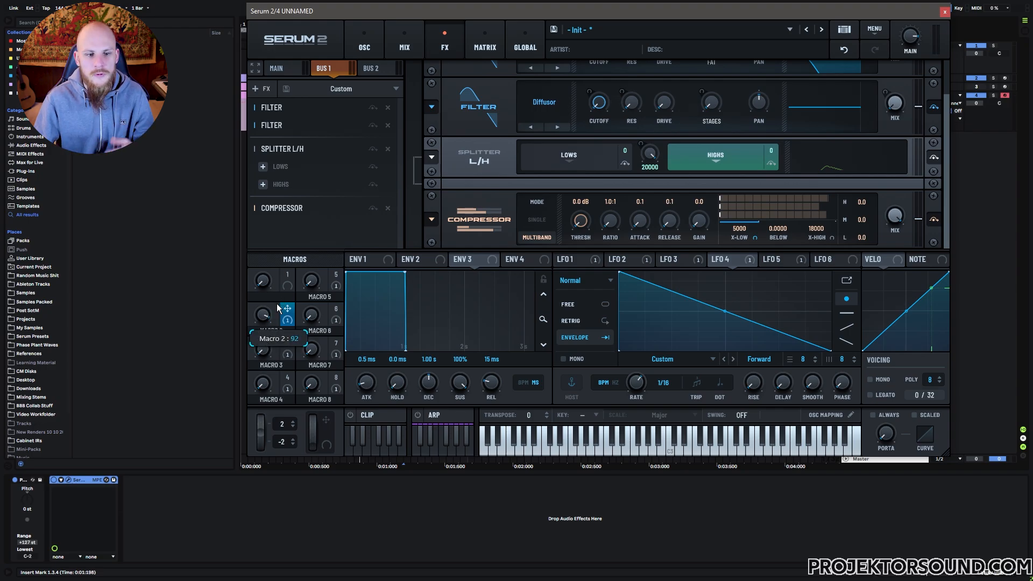
Step: Assign Macro 1 to a control in the oscillator section and open the Bus 2 effects chain
click(373, 45)
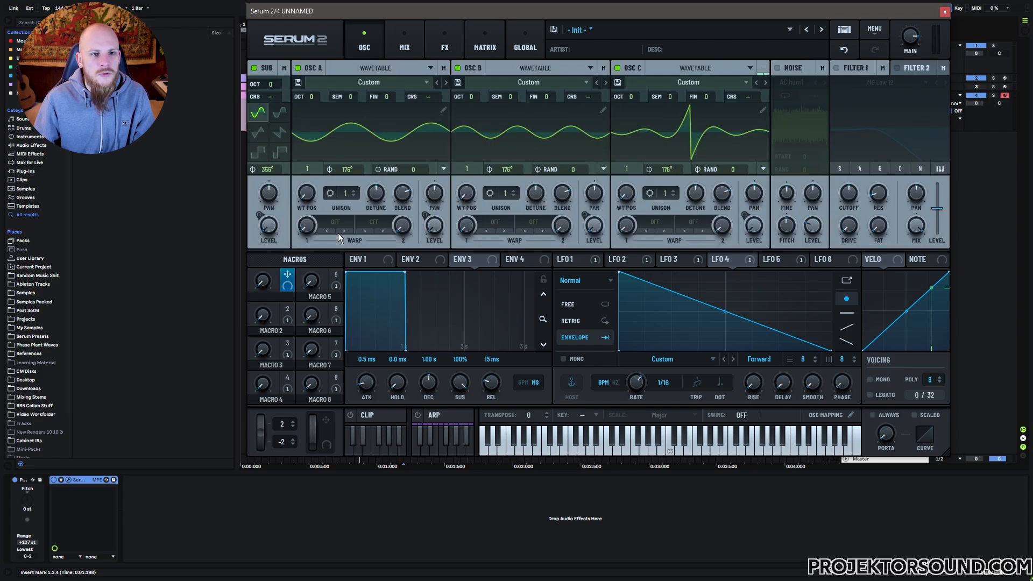
drag(288, 275, 281, 315)
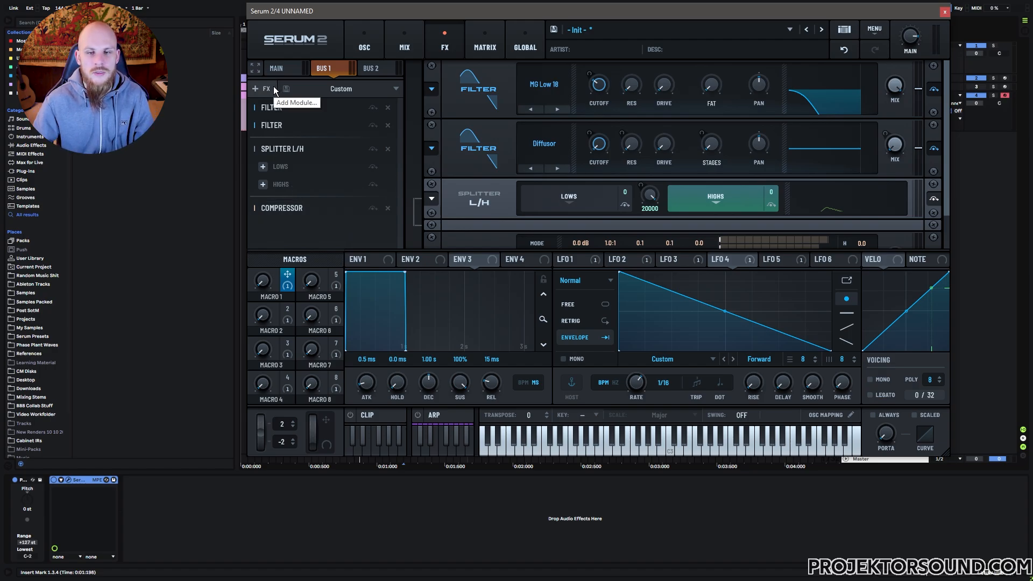
click(369, 67)
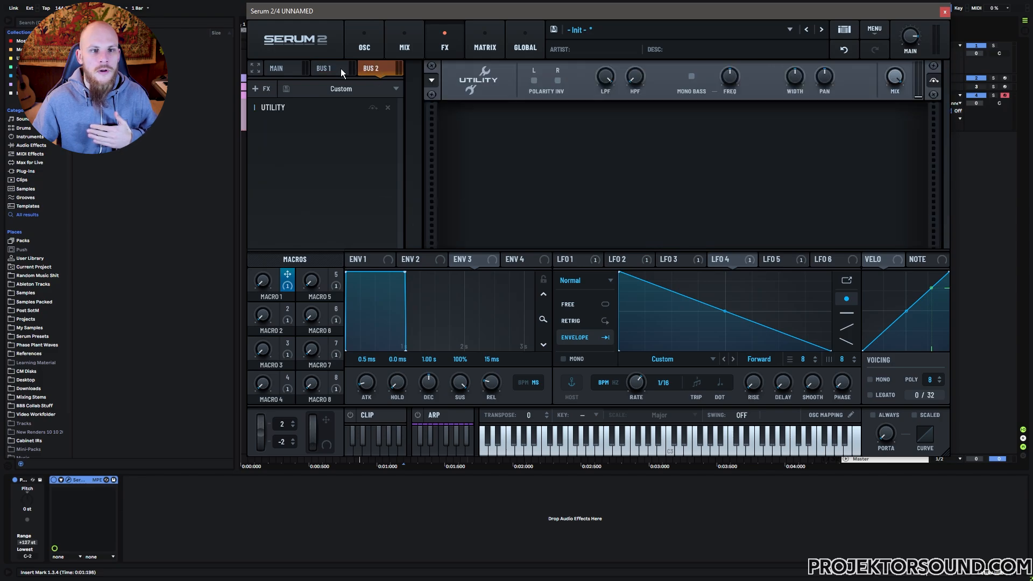
Step: Add a Utility to the end of Bus 1, lower its level to -∞ dB and assign a Note modulation source to that level
click(337, 66)
click(369, 68)
click(340, 66)
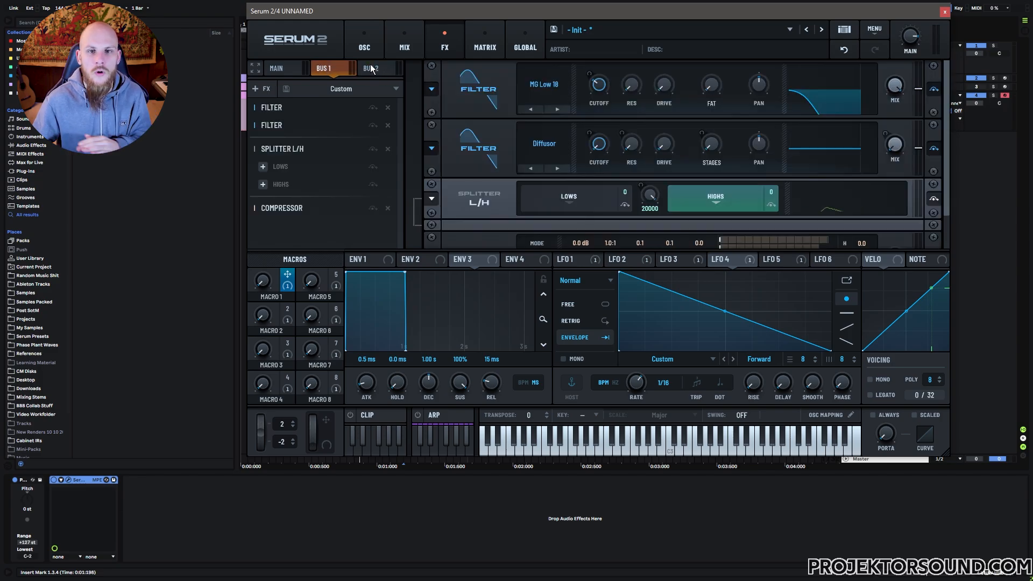
click(264, 88)
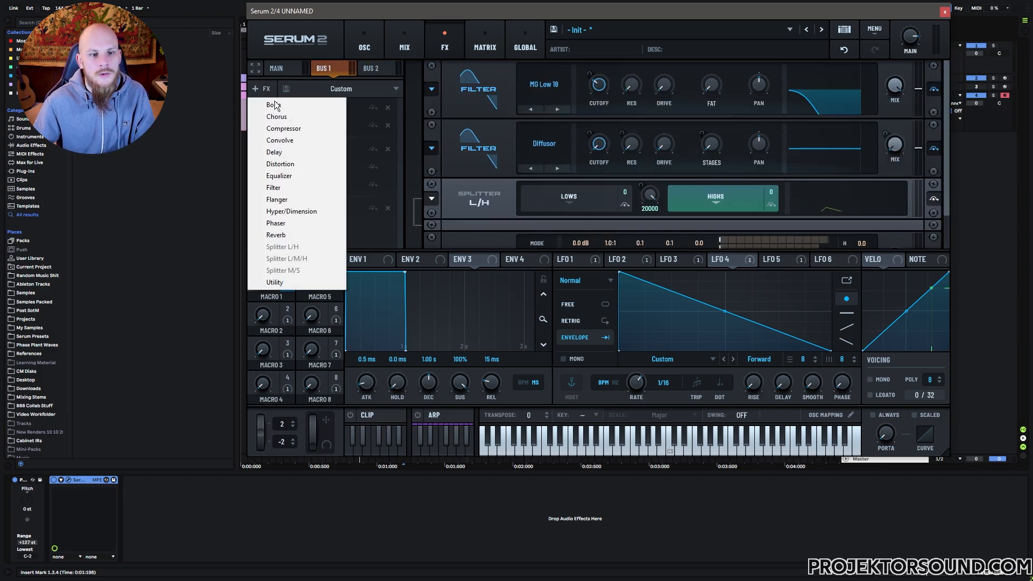
click(276, 282)
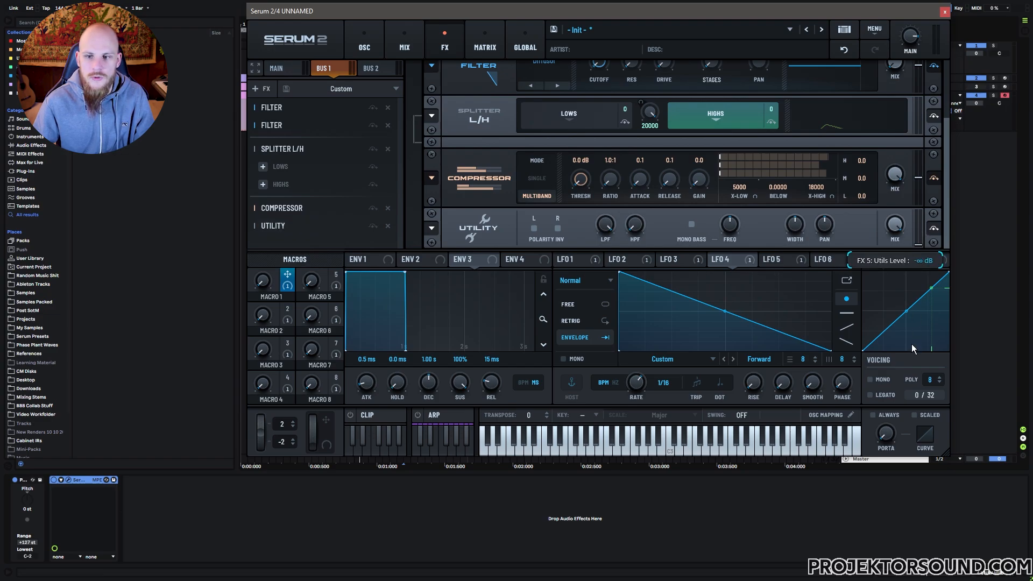
right_click(918, 241)
mouse_move(962, 272)
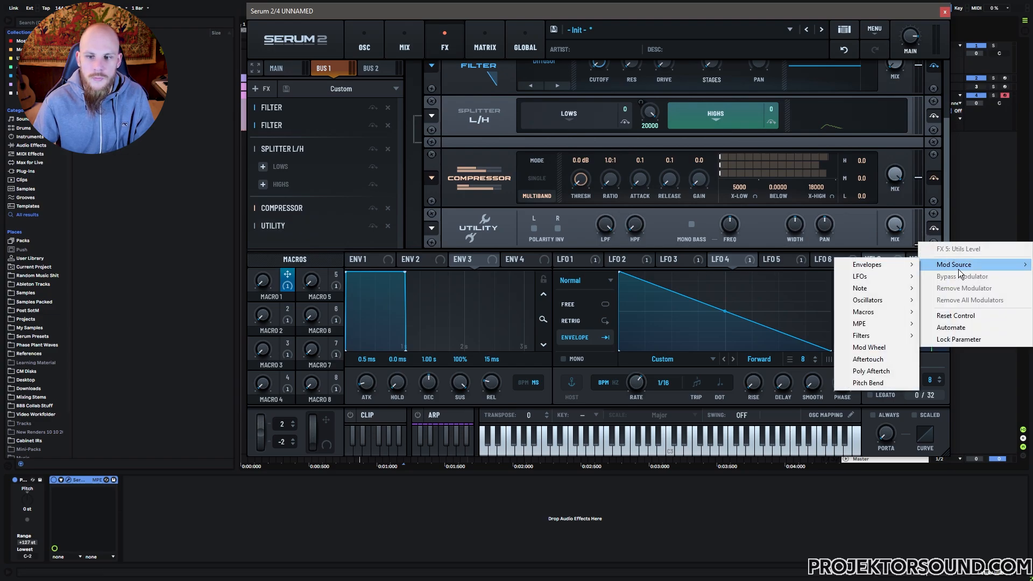
mouse_move(881, 289)
click(964, 326)
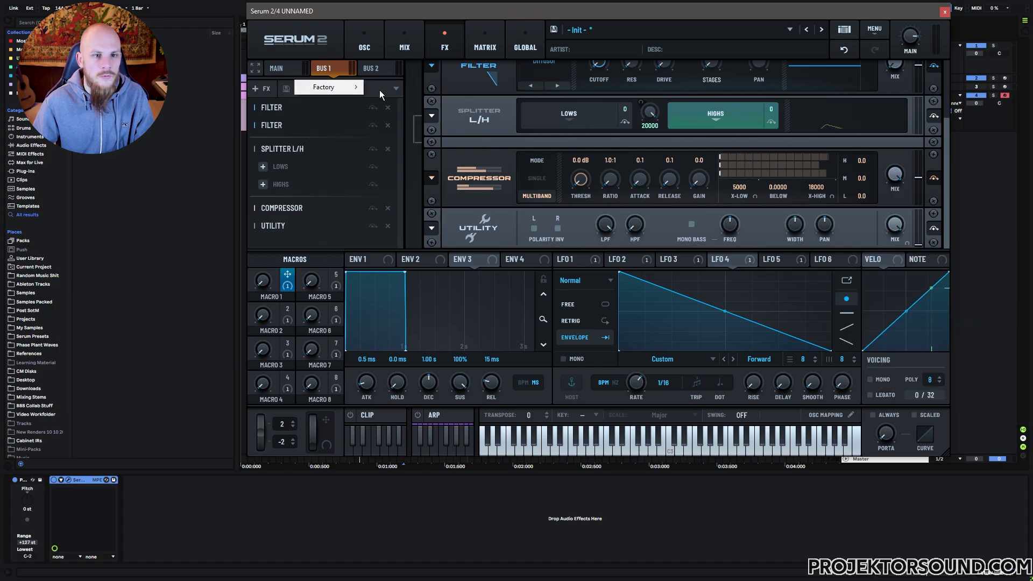
Step: Copy the complete Bus 1 effects chain and paste it into Bus 2
right_click(329, 121)
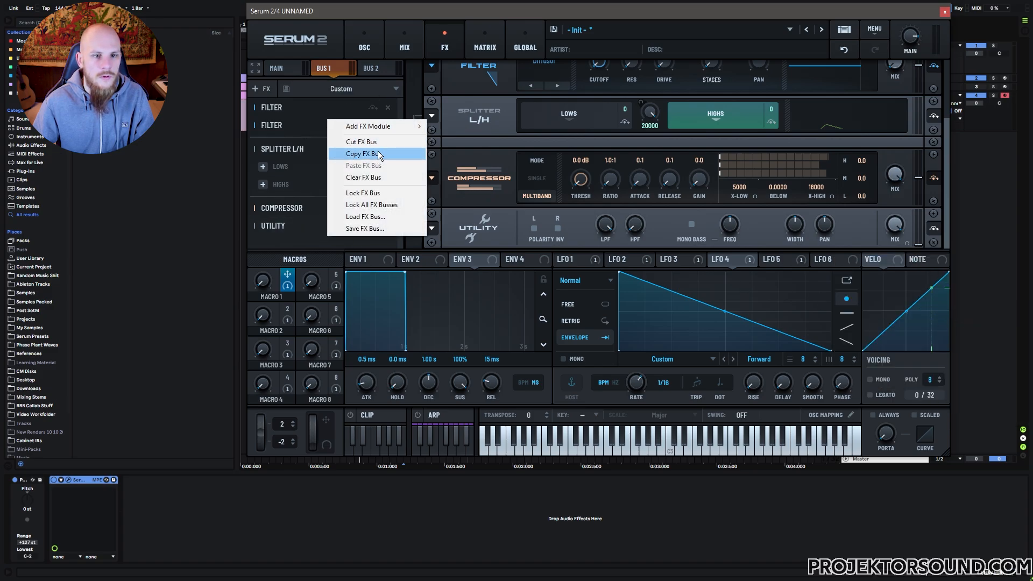
click(364, 154)
click(371, 68)
right_click(318, 152)
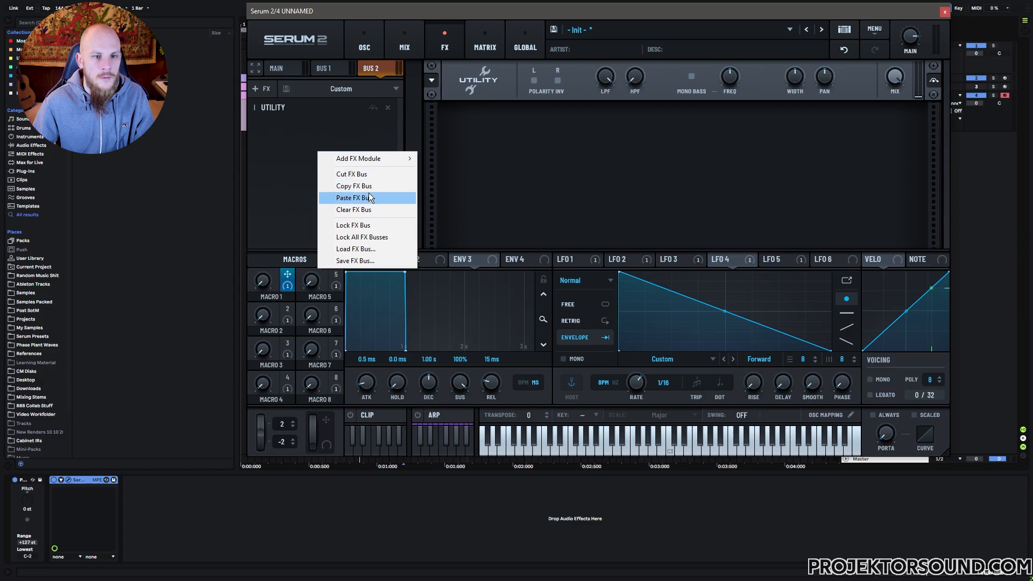
click(366, 197)
Step: Assign NoteOn Alt.2 as the modulation source for the Utility's level in Bus 2
click(292, 225)
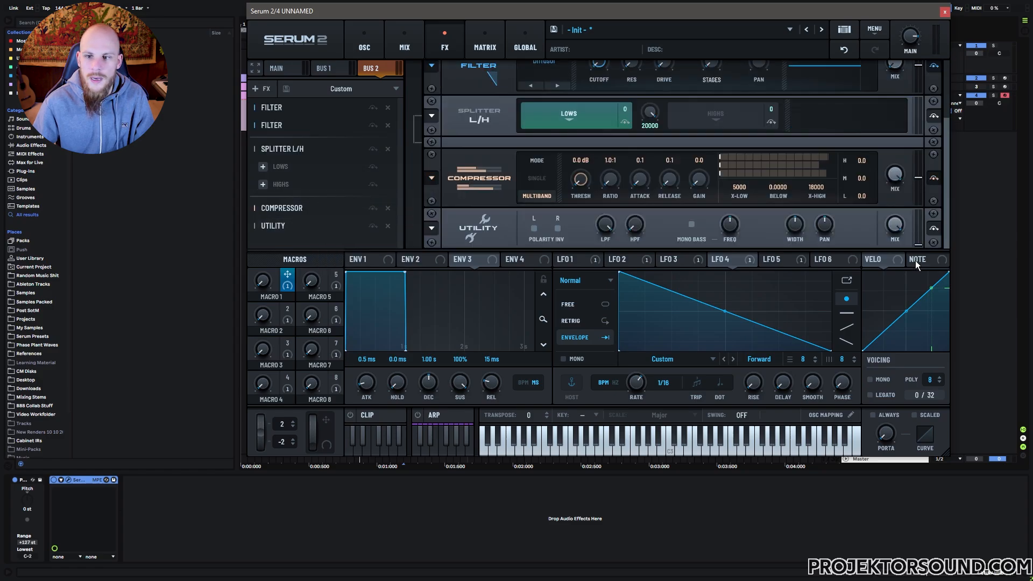
right_click(918, 241)
right_click(918, 242)
right_click(919, 227)
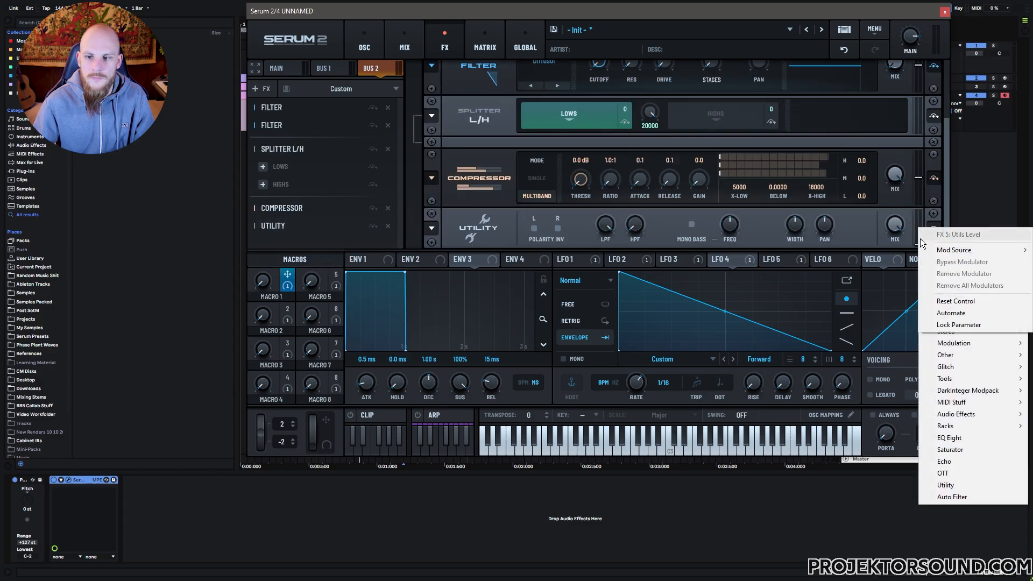
mouse_move(960, 253)
mouse_move(873, 277)
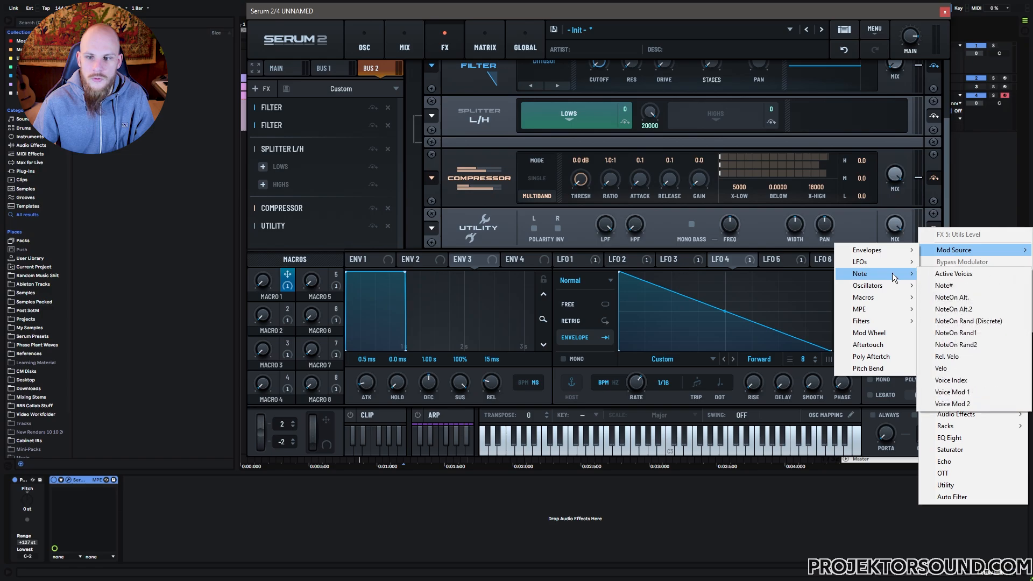
click(958, 310)
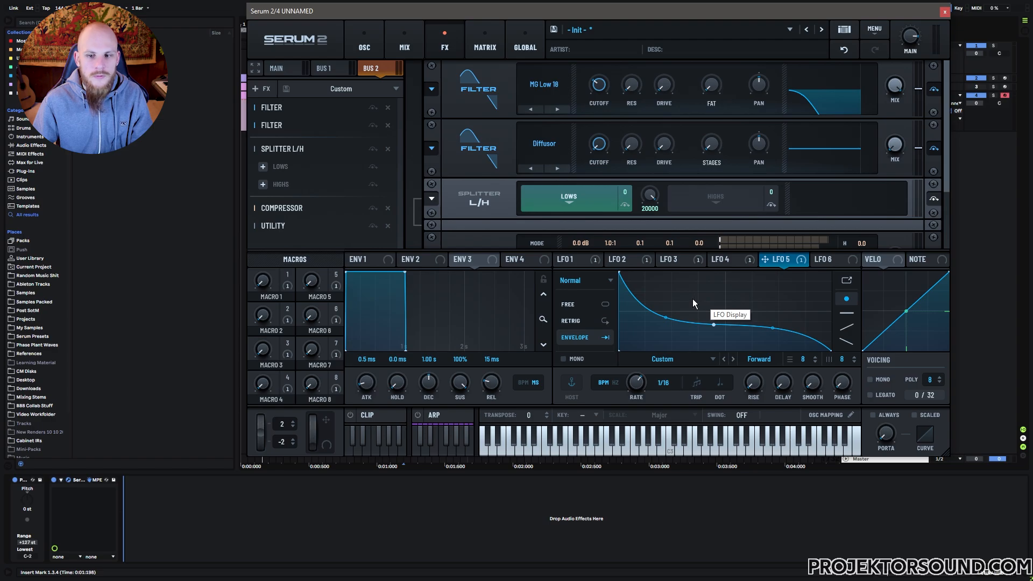
Step: Audition the patch and assign LFO 5 to the cutoff of the MG Low 18 filter in Bus 2
key(space)
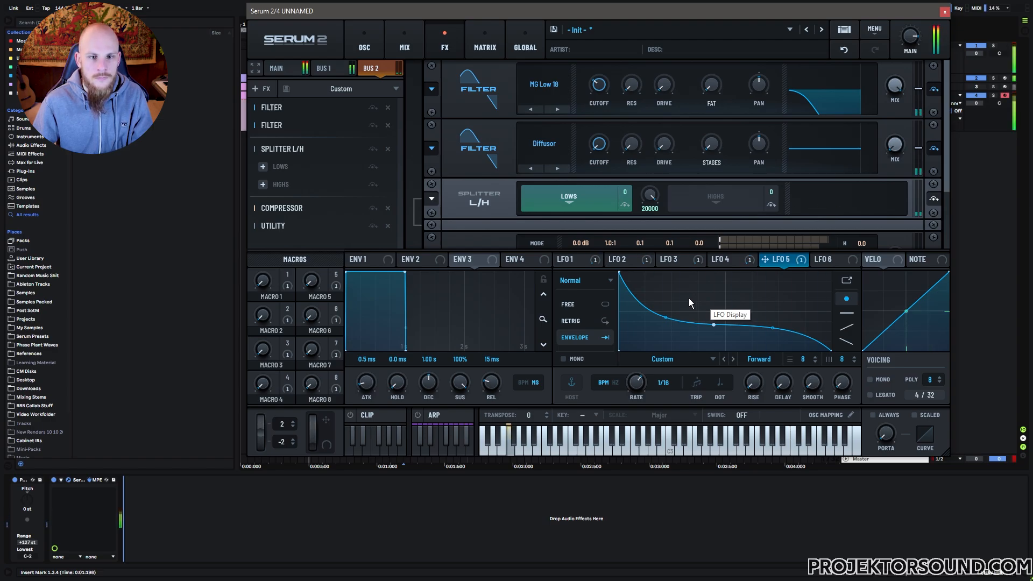
key(space)
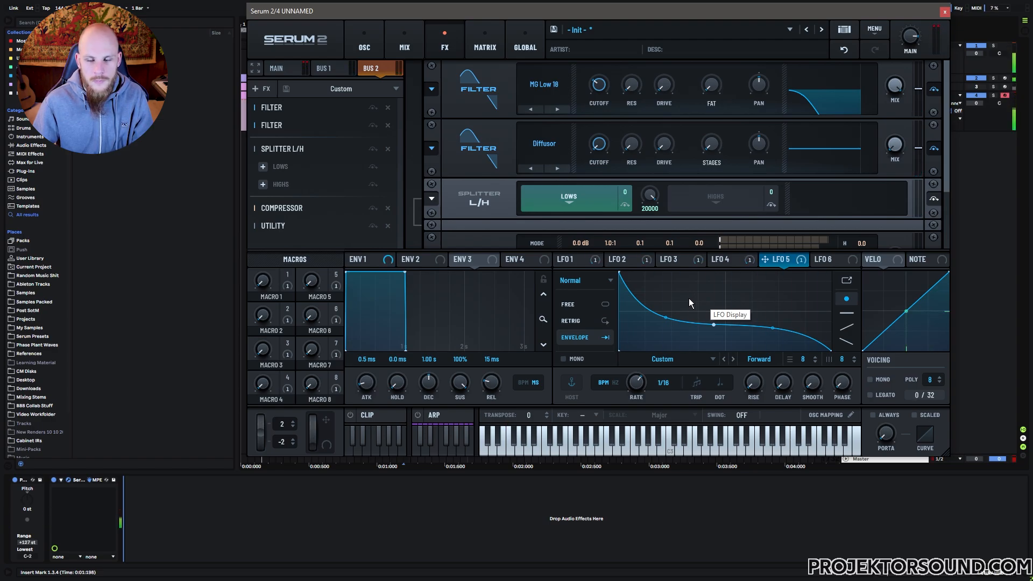
click(738, 260)
click(680, 260)
click(774, 263)
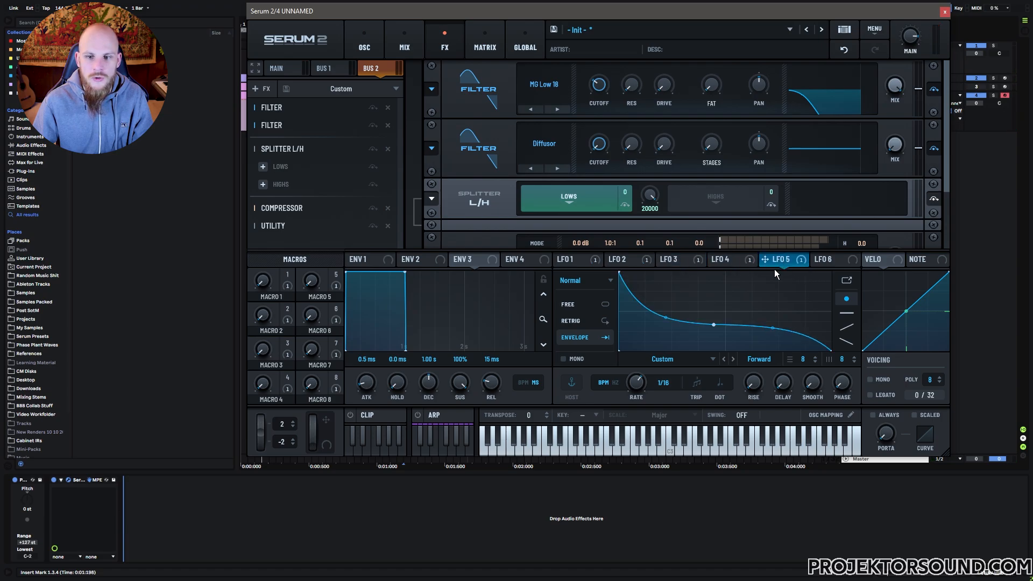
drag(760, 247, 599, 84)
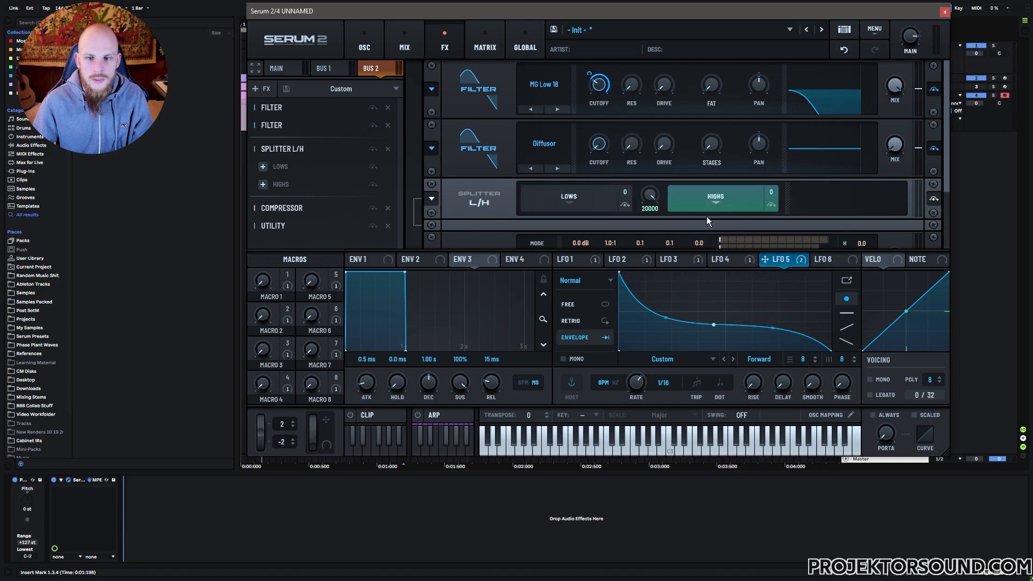
Step: Assign Macro 8 to the Bus 2 Diffusor filter's cutoff, Macro 7 to its resonance, Macro 6 to its stages and Macro 5 to its mix
click(339, 381)
drag(340, 383, 598, 122)
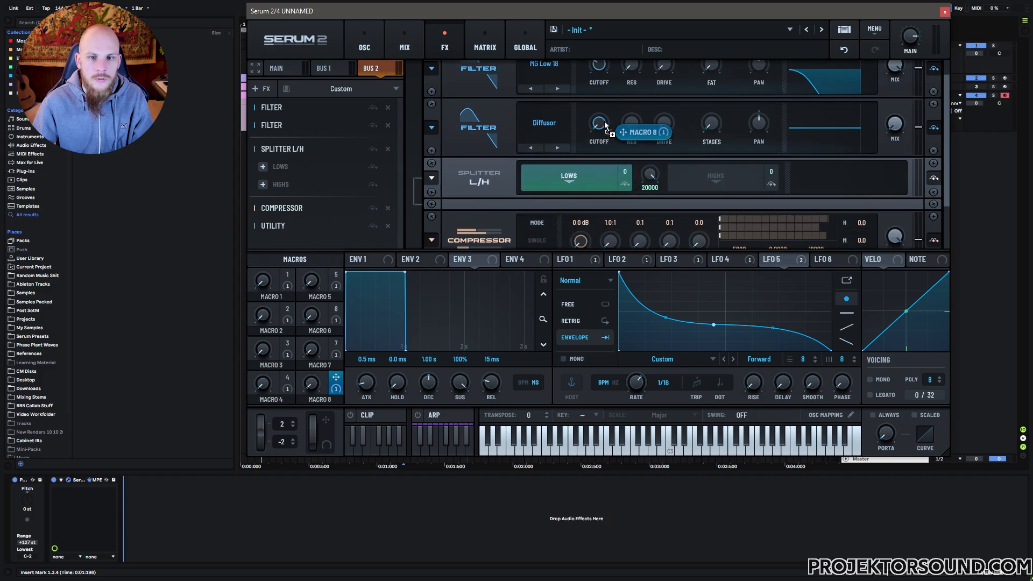
drag(337, 344, 632, 104)
drag(343, 300, 711, 103)
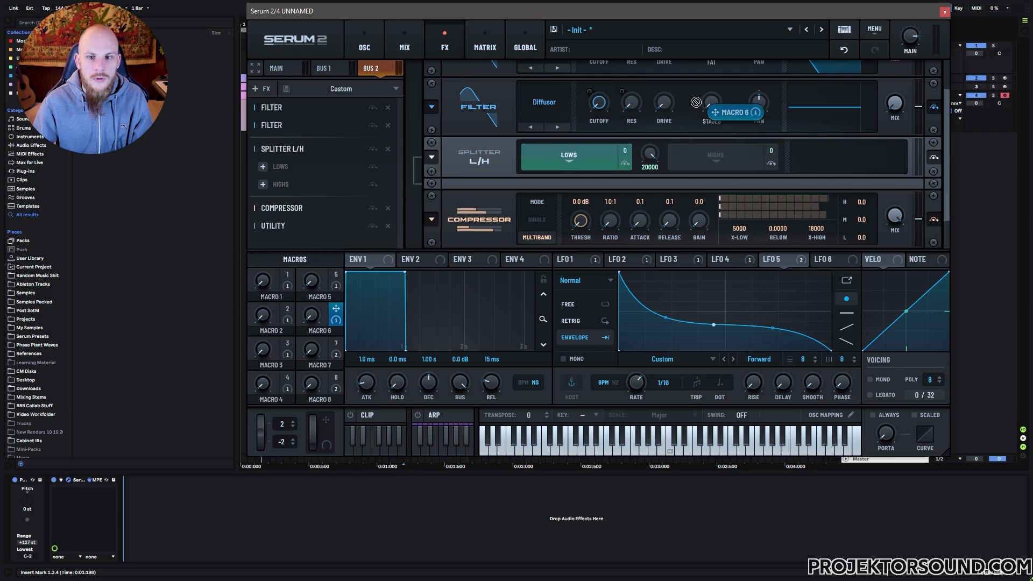
drag(335, 276, 895, 82)
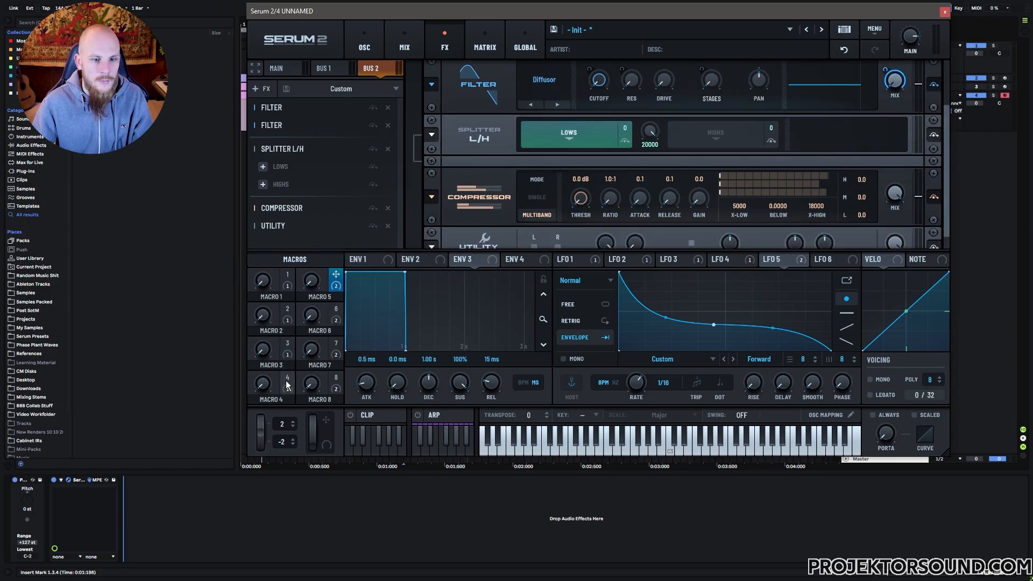
Step: In Bus 2, assign Macro 4 to the splitter's crossover, Macro 2 to the compressor's X-Low and Macro 3 to its X-High
click(324, 68)
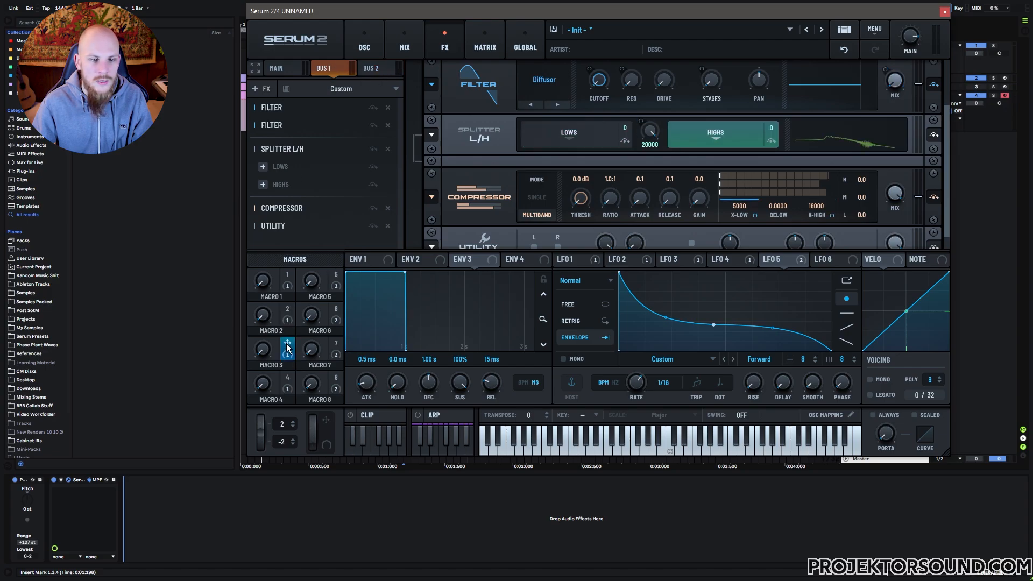
click(372, 70)
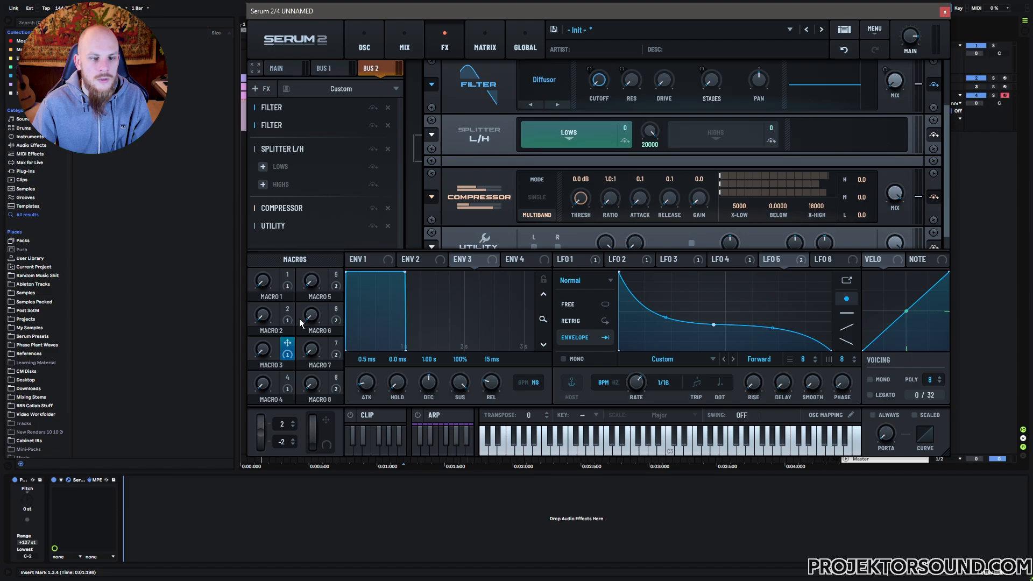
drag(288, 380, 652, 115)
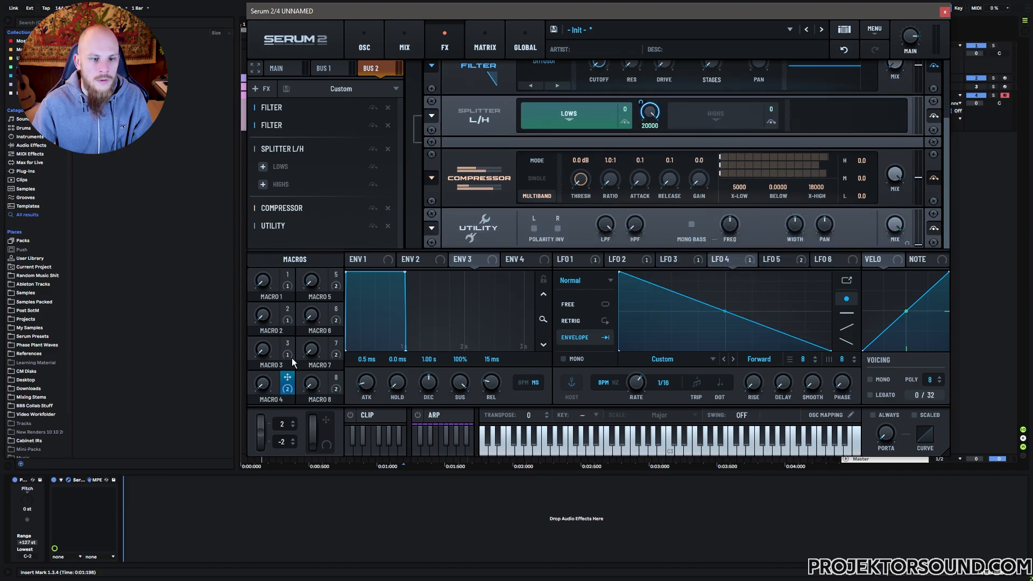
click(325, 68)
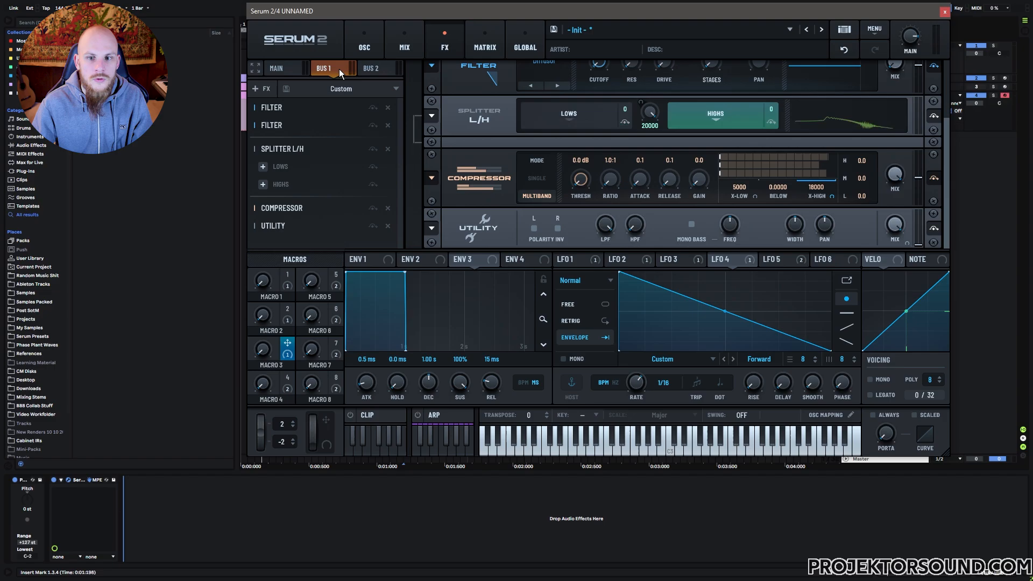
click(372, 70)
drag(290, 343, 756, 195)
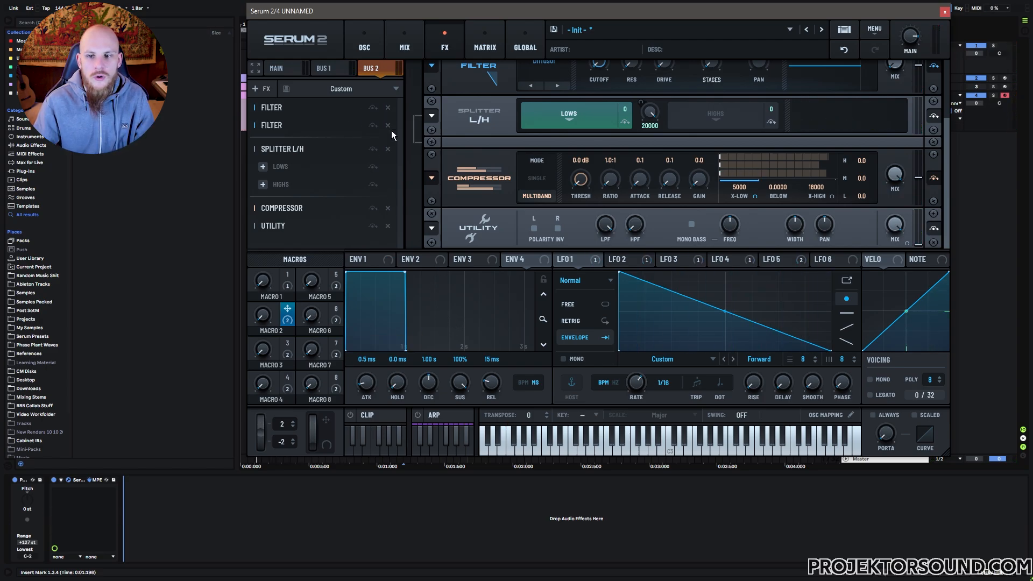
Step: Select LFO 6 for editing and add two Utility modules to the Main effects chain
click(283, 69)
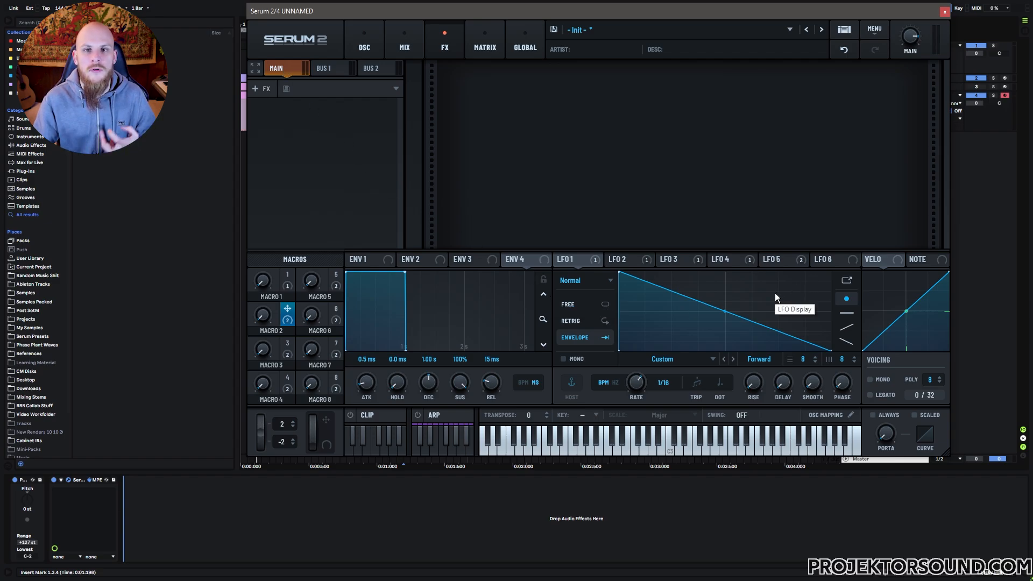
click(831, 261)
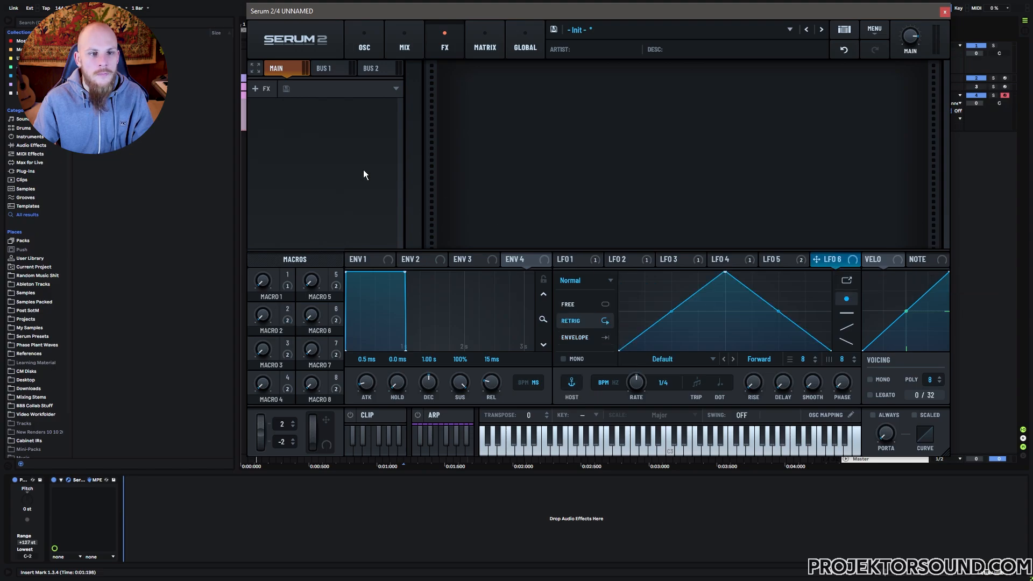
click(268, 90)
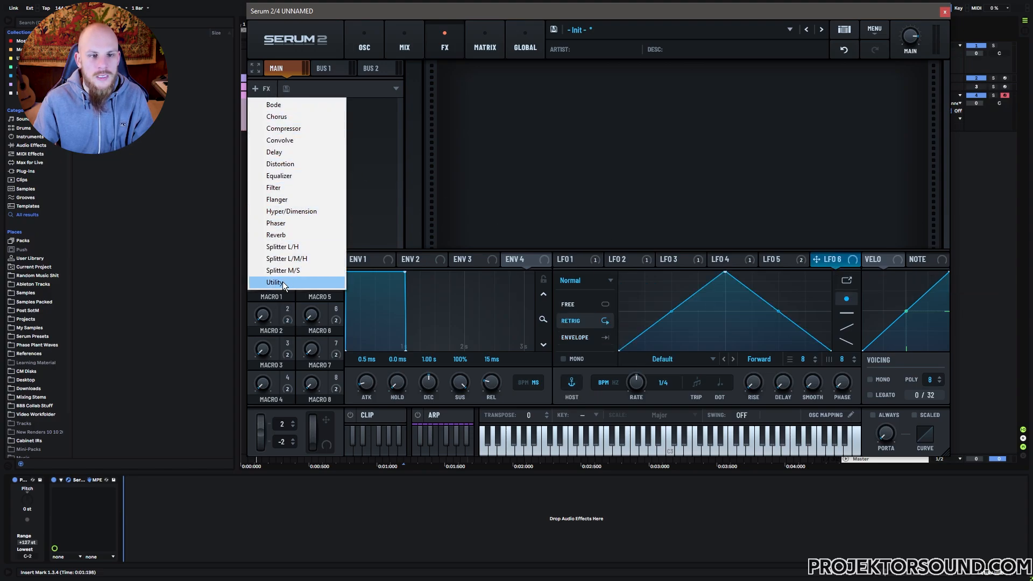
click(283, 282)
click(266, 94)
click(283, 280)
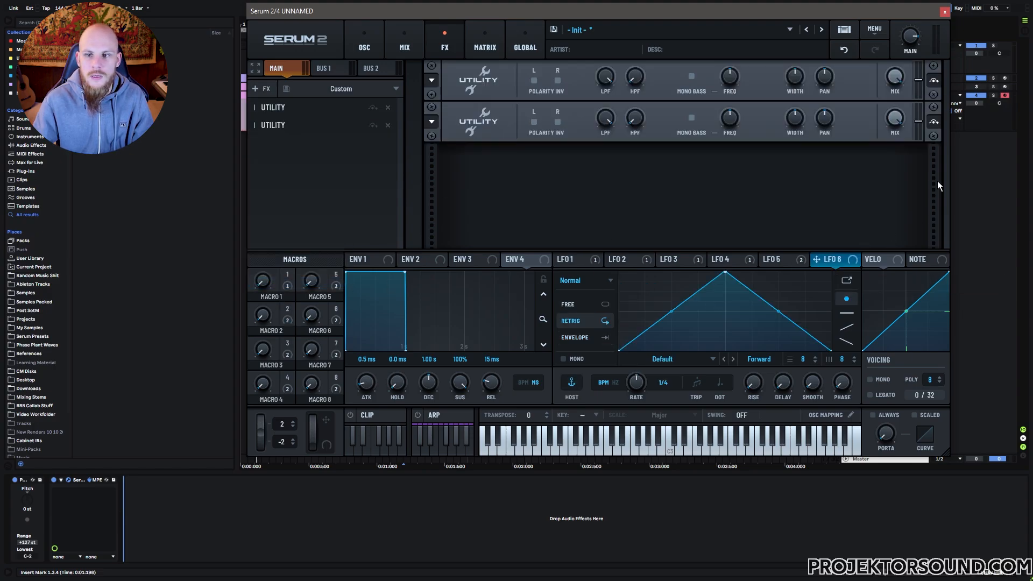
Step: Assign Velo to the first Main Utility's level and a falling LFO 6 ramp in Envelope mode to the second Utility's level
drag(868, 260, 915, 86)
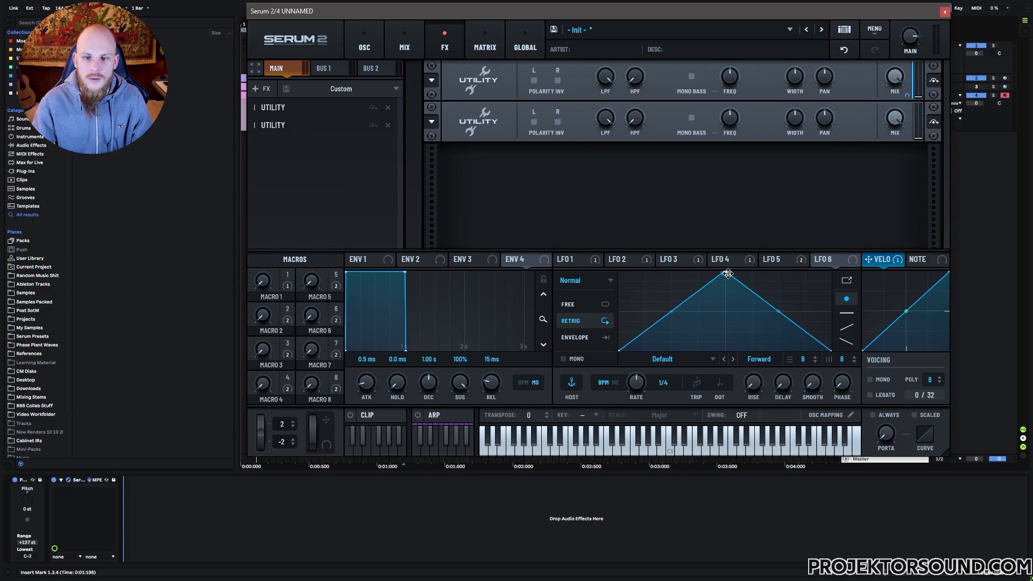
drag(728, 273, 574, 274)
click(605, 337)
drag(824, 259, 918, 136)
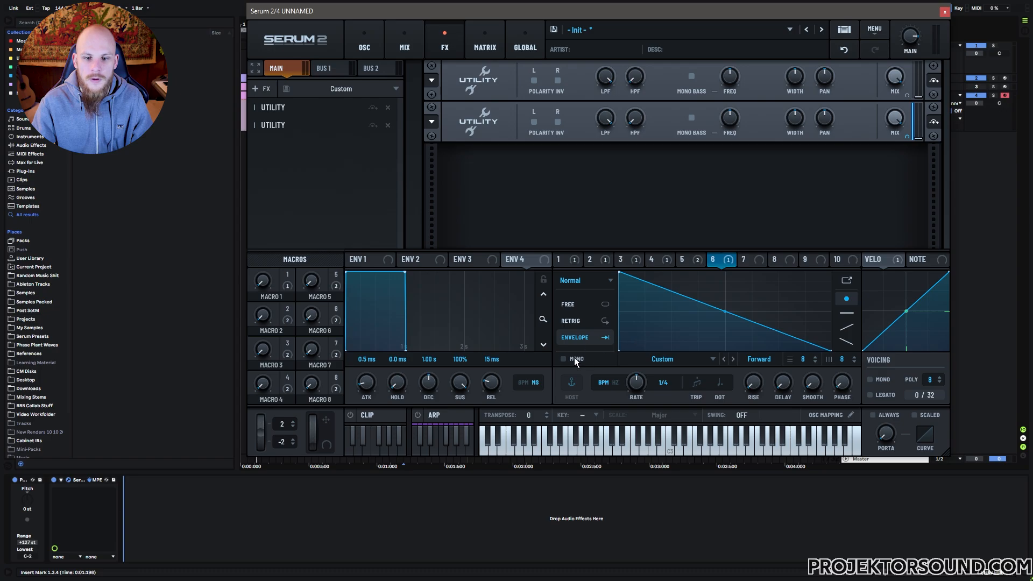
Step: Set LFO 6's rate to 1/16 and shape it as a slight initial dip, a high plateau and a steep curved drop at the end
double_click(808, 288)
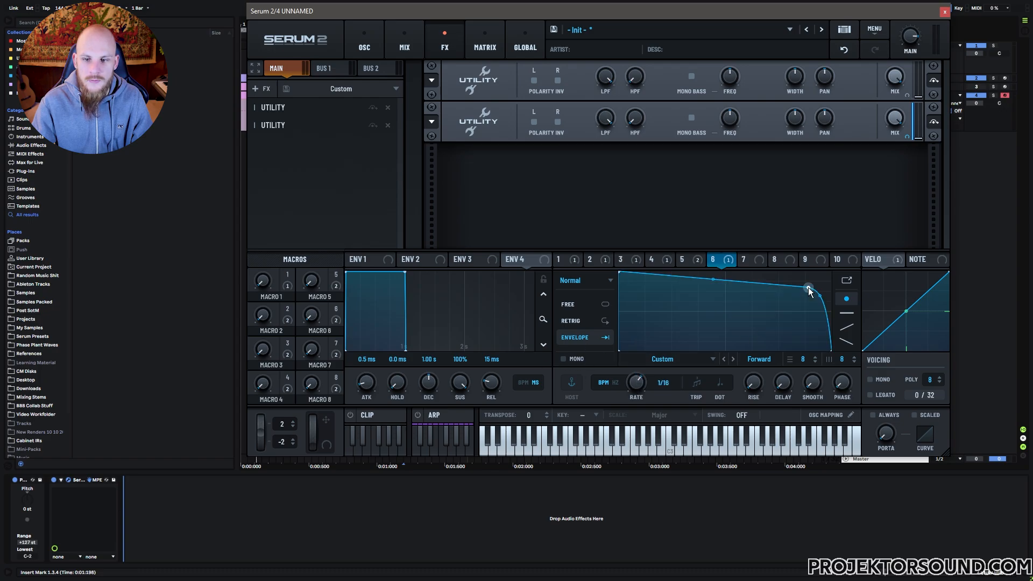
drag(808, 287, 819, 305)
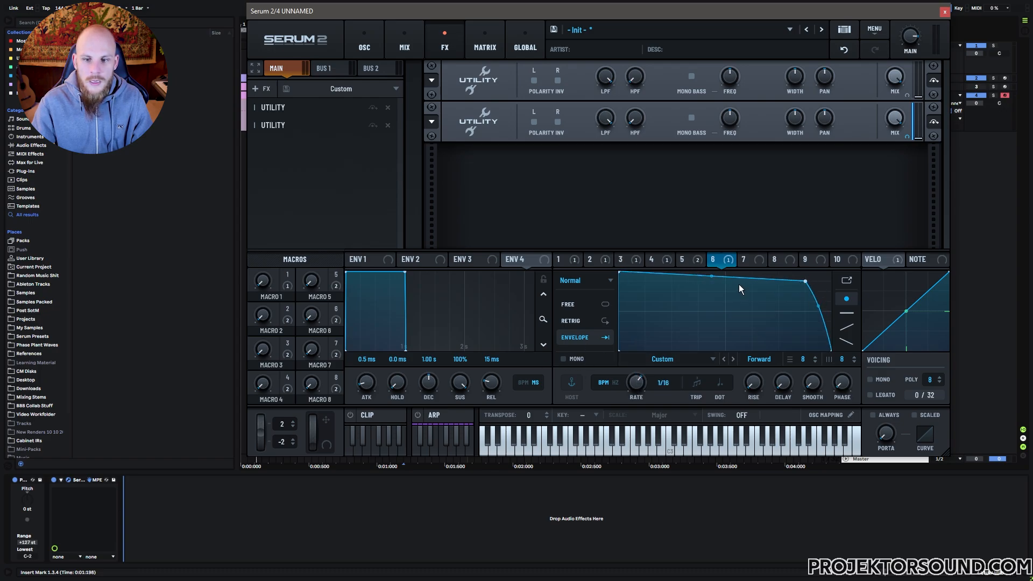
drag(711, 276, 708, 305)
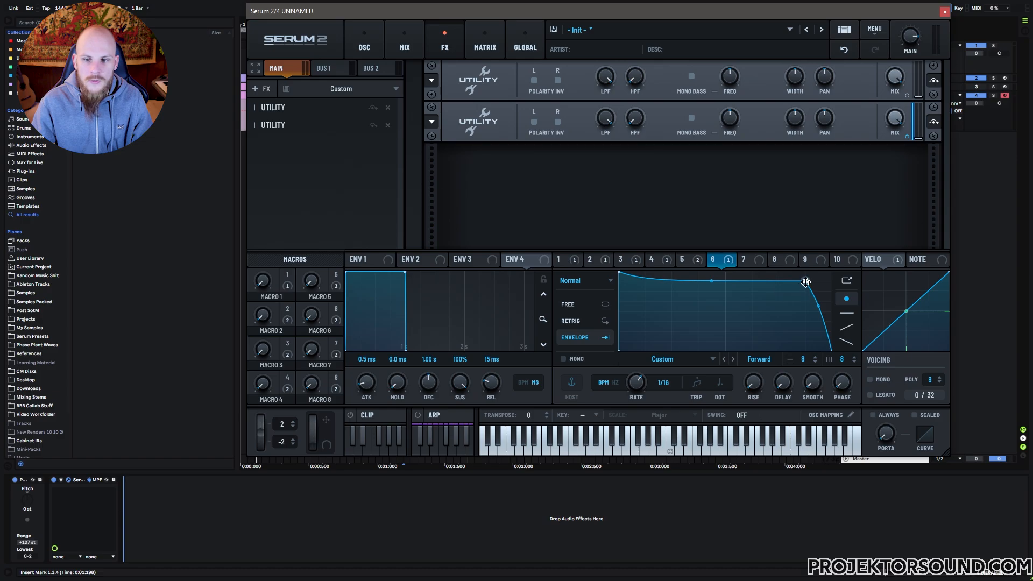
drag(806, 281, 806, 280)
Step: Reduce LFO 6's modulation amount on the second Main Utility's level during playback and open the modulation matrix
key(space)
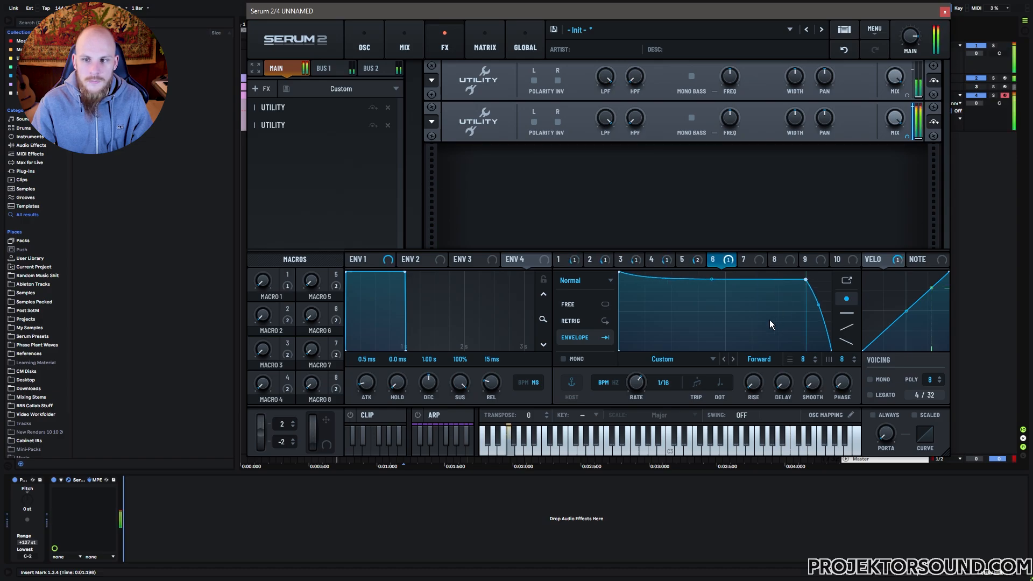
drag(908, 137, 910, 181)
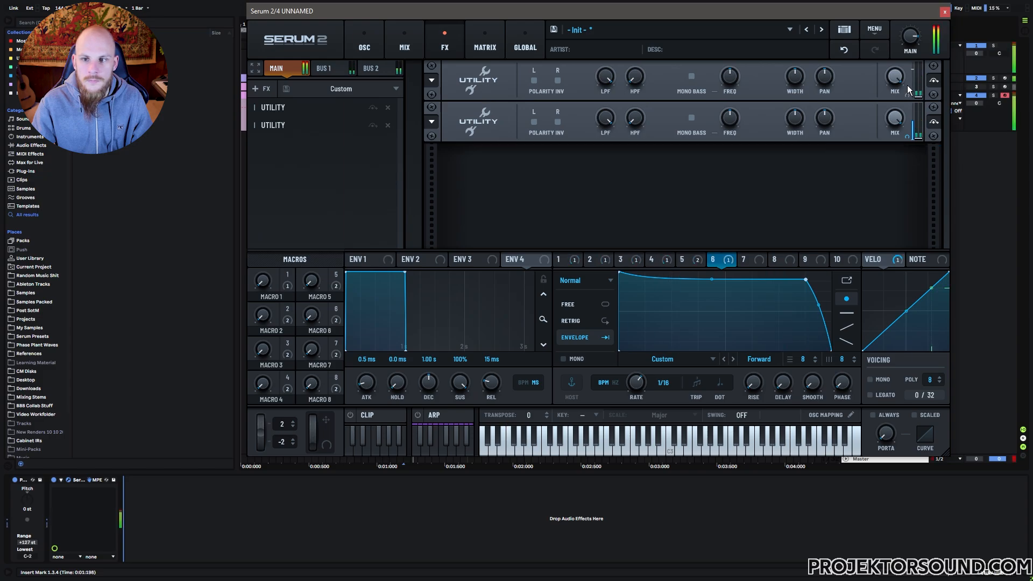
click(485, 42)
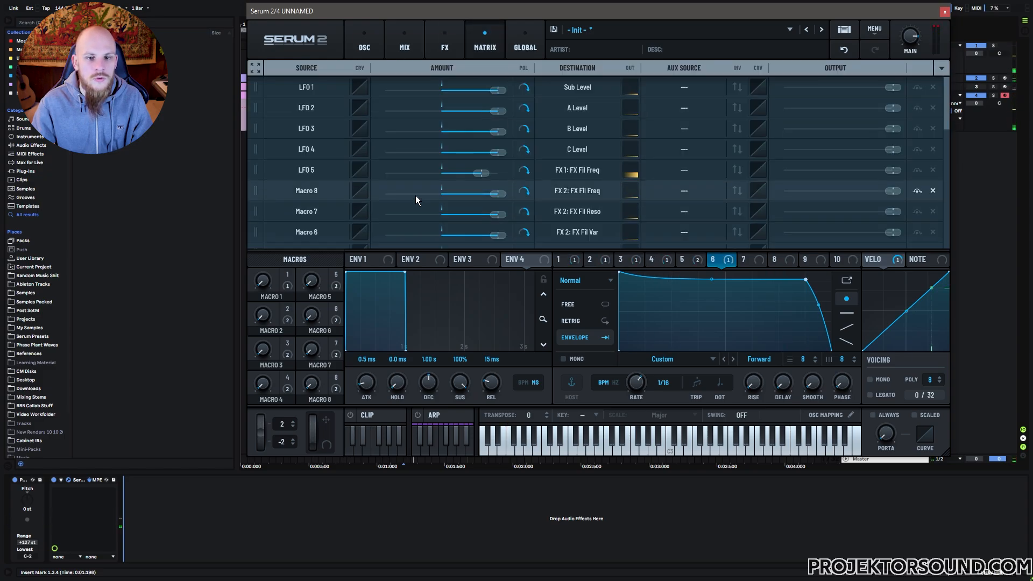
Step: Set the modulation amounts of LFO 6 and Velo on the two Main Utility levels to 50% each in the matrix
scroll(416, 195, down, 3)
scroll(416, 195, down, 3)
double_click(473, 221)
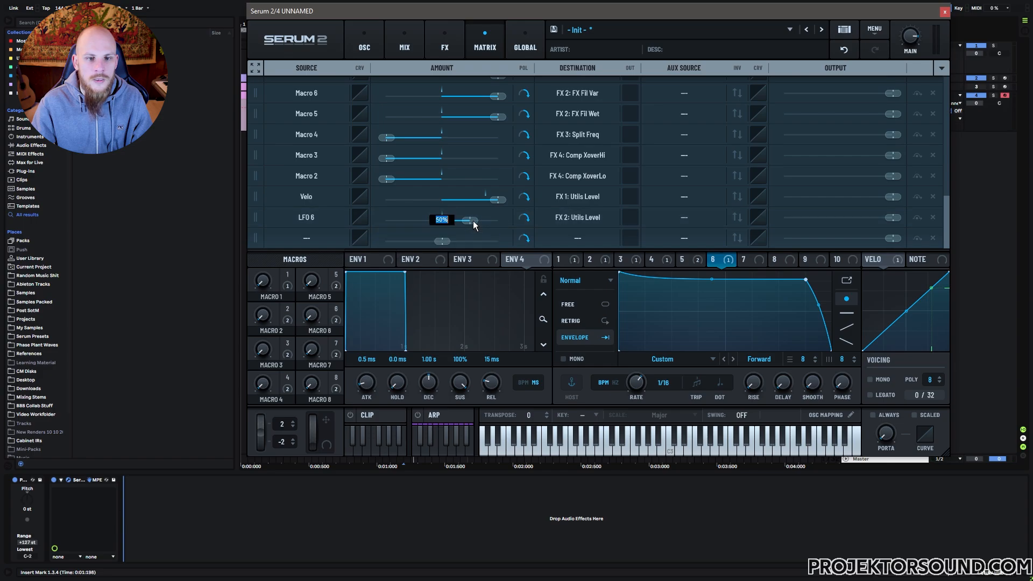
text(50)
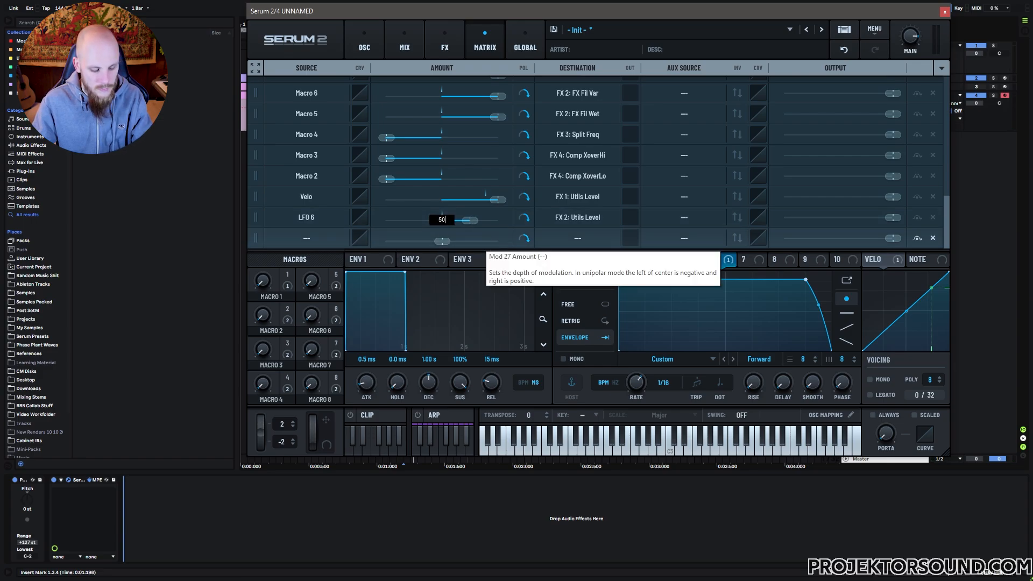
key(Return)
double_click(496, 199)
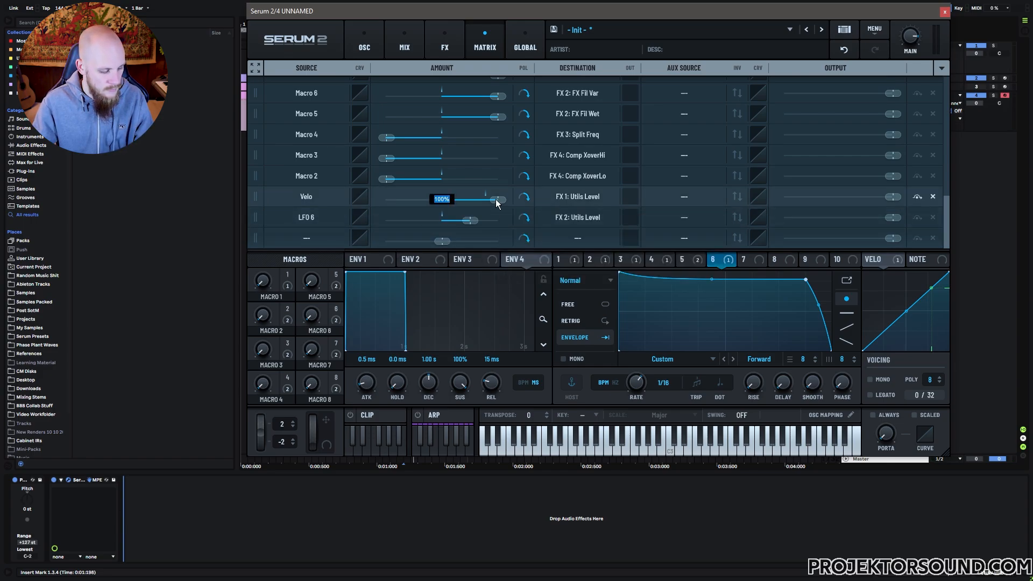
text(50)
key(Return)
mouse_move(470, 221)
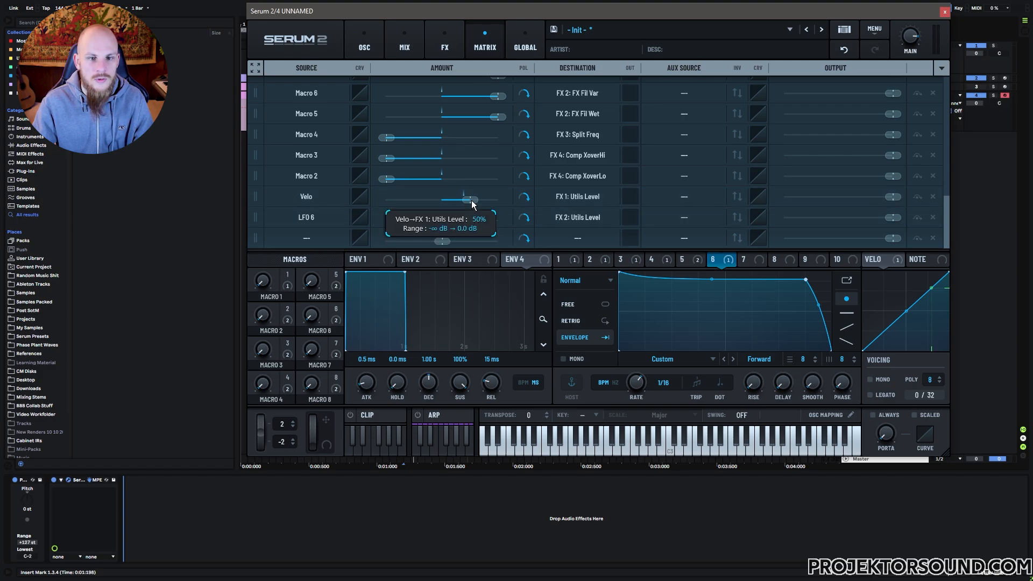
Step: Add a third Utility module to the end of the Main effects chain
click(405, 46)
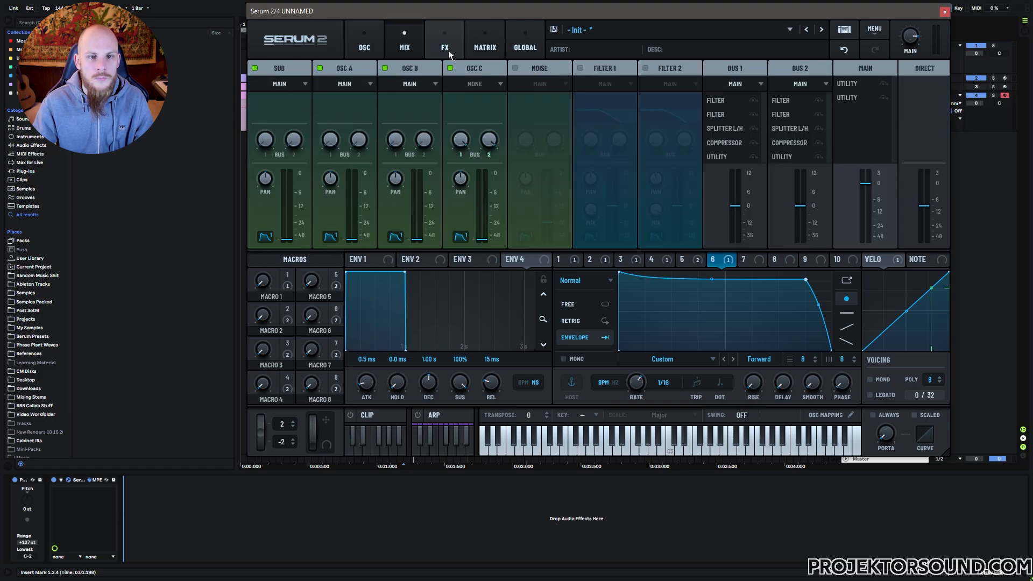
click(446, 48)
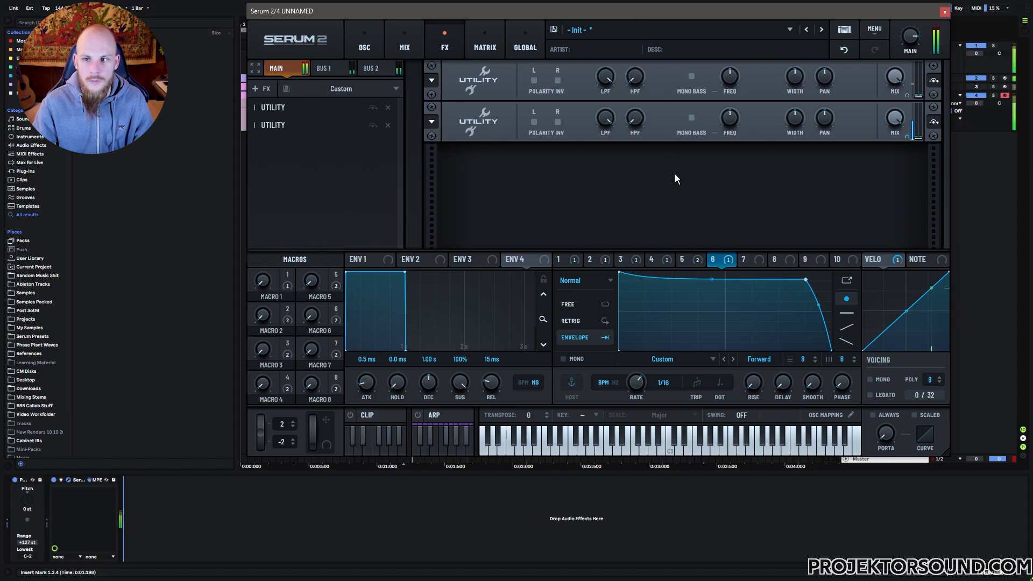
click(263, 89)
click(270, 281)
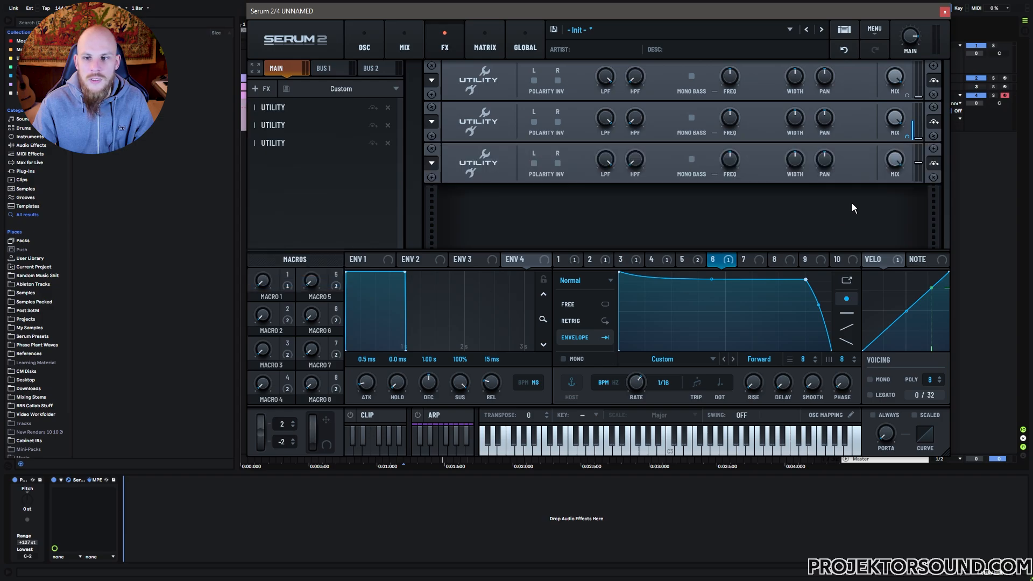
mouse_move(920, 169)
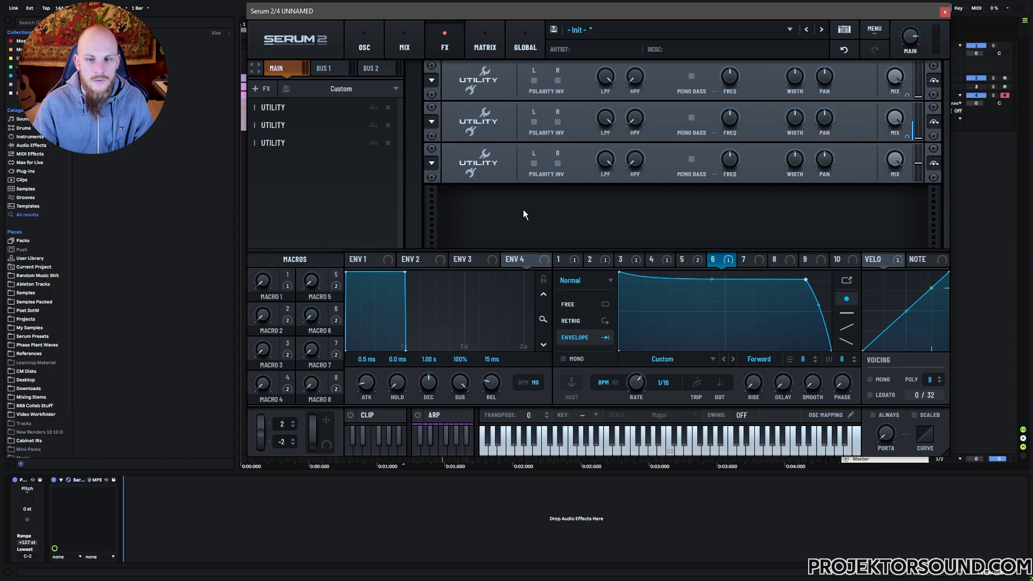
Step: Reshape LFO 1 with a curved initial rise, a slightly sagging high plateau and a steep curved drop at the end
click(364, 43)
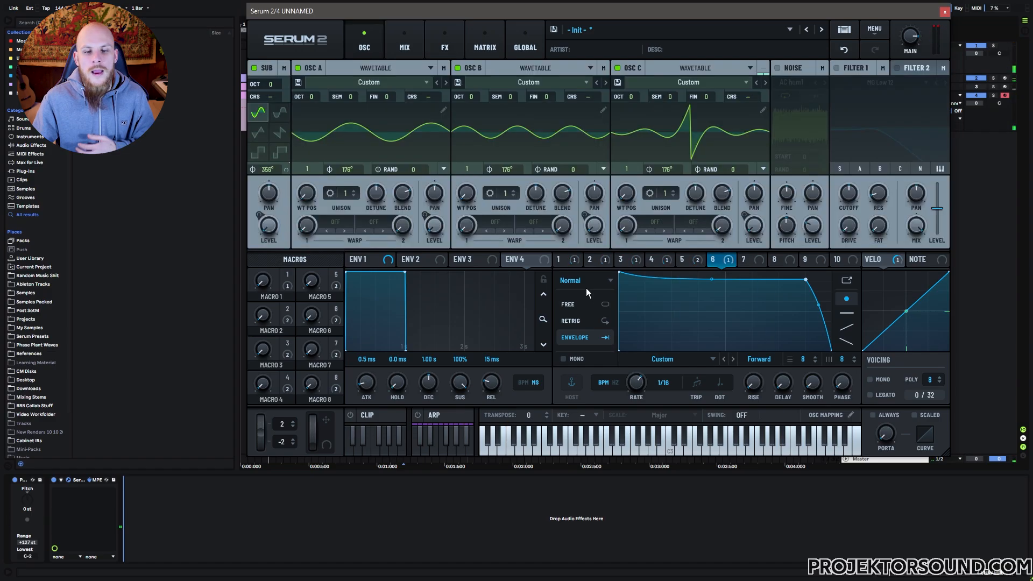
click(565, 262)
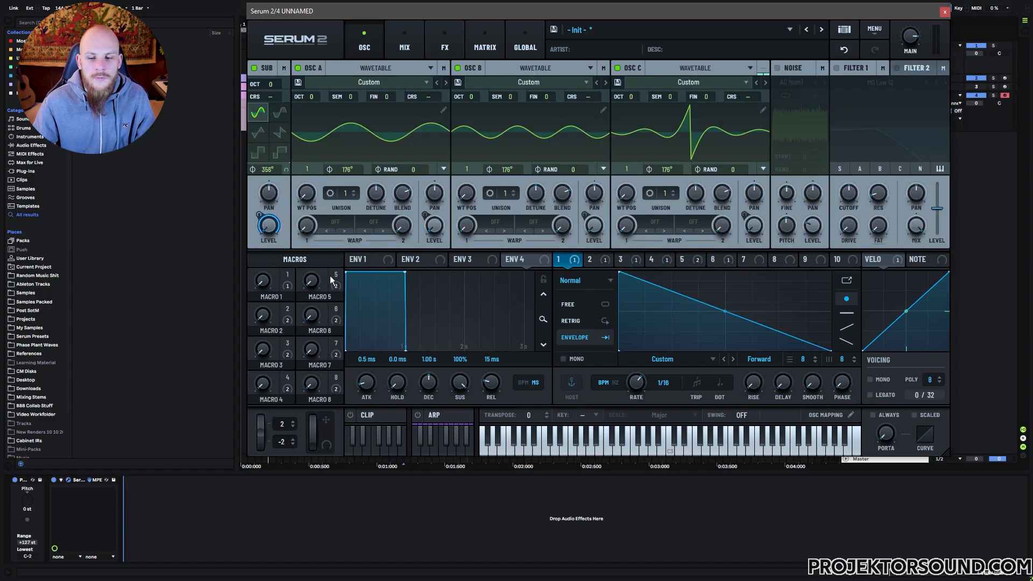
double_click(806, 281)
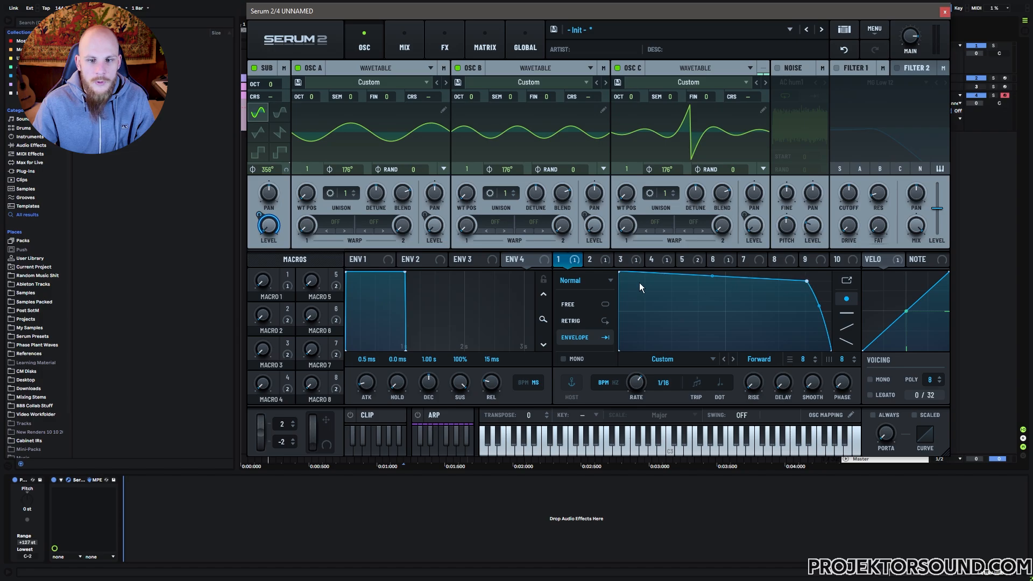
drag(619, 271, 659, 268)
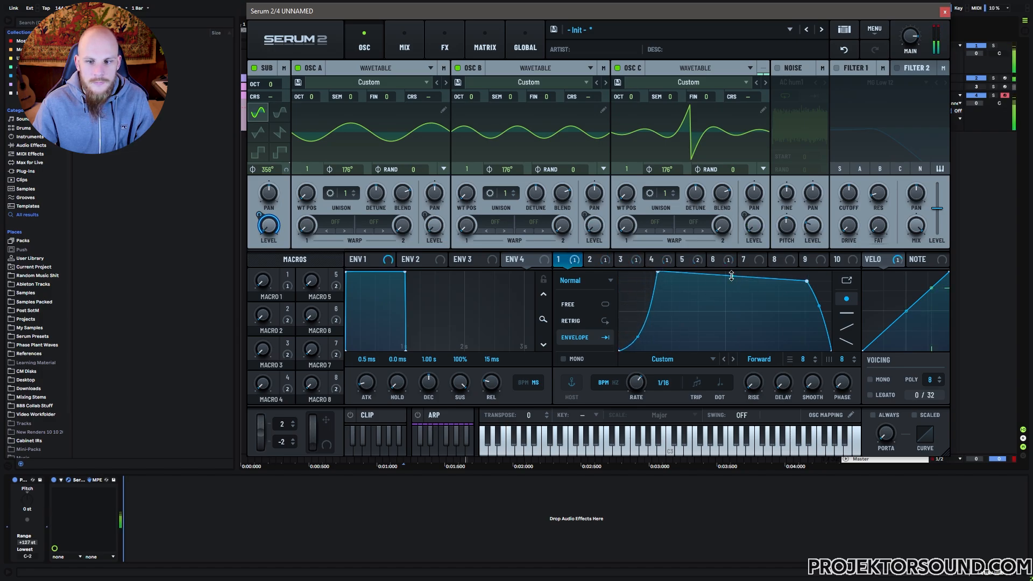
drag(731, 276, 732, 280)
drag(807, 281, 799, 280)
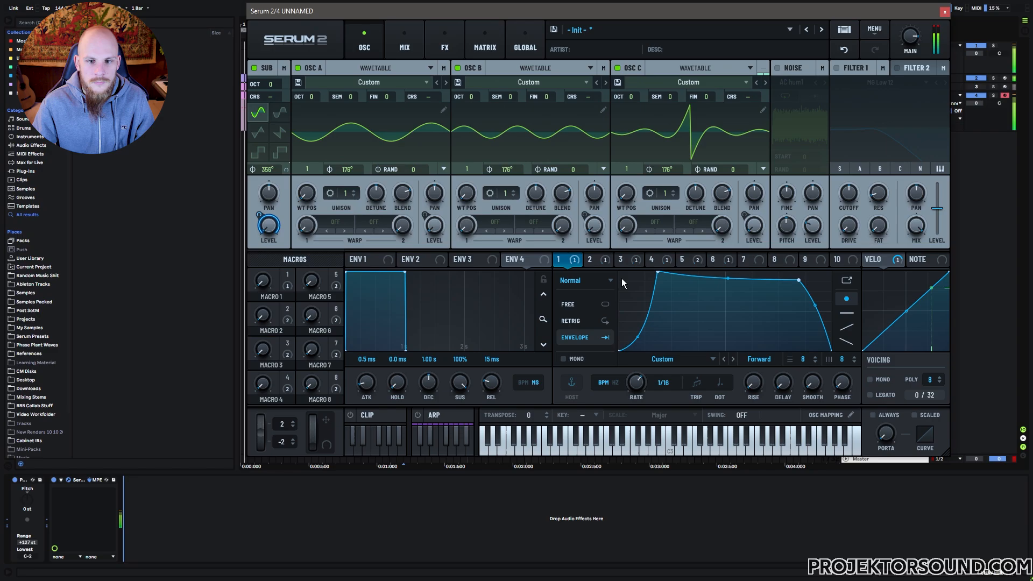
Step: Reshape LFO 2 with a fast curved attack, a gently sagging decay and a steep final drop, adjusting the point heights during playback
click(597, 262)
drag(620, 273, 650, 263)
drag(634, 315, 649, 338)
drag(741, 311, 809, 272)
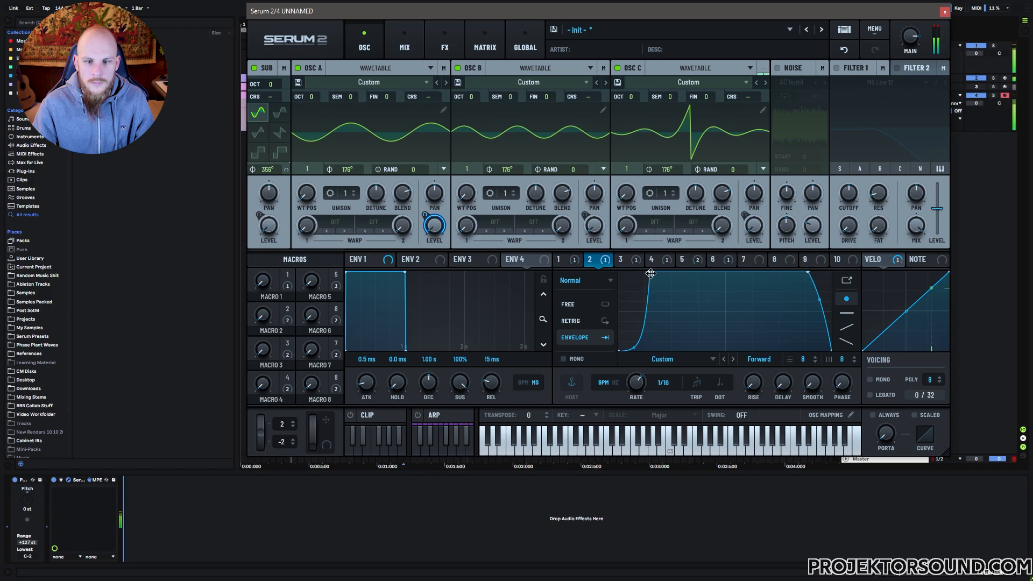
drag(653, 273, 652, 283)
drag(805, 275, 806, 309)
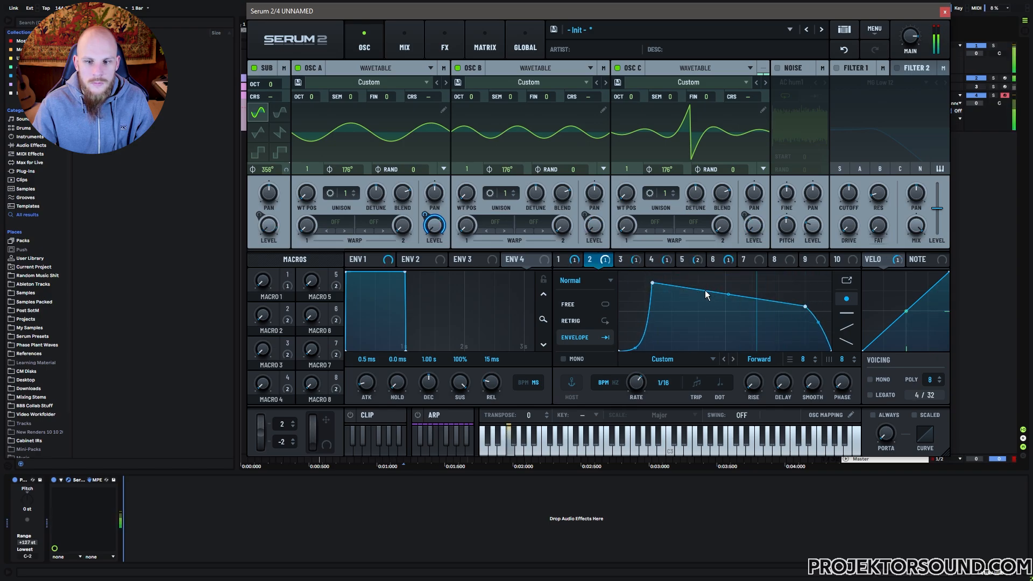
drag(729, 295, 721, 307)
drag(652, 283, 653, 277)
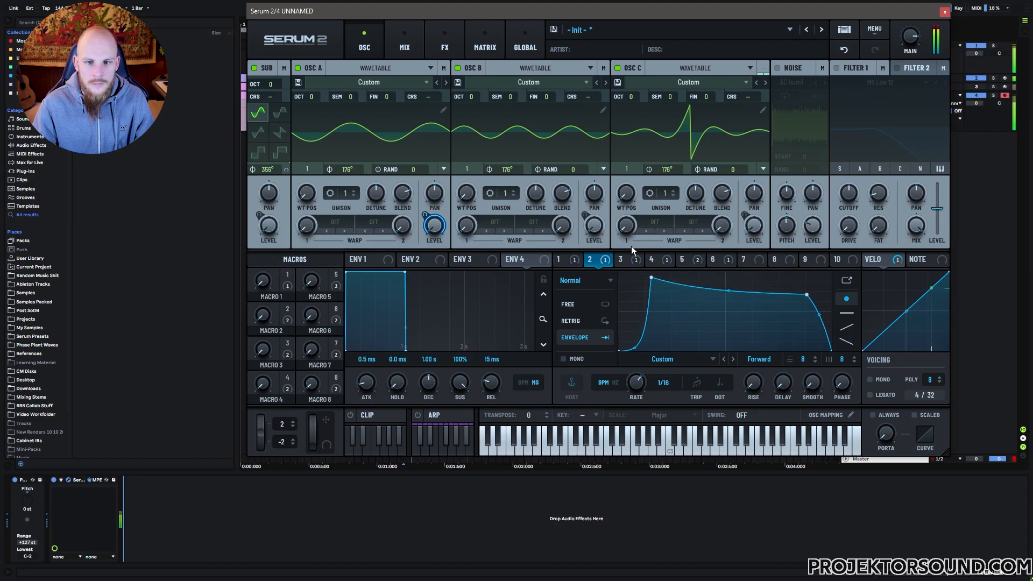
Step: Reshape LFO 3 by shifting its start point slightly inward and adding a late point for a gentle decline before the final drop
click(621, 259)
double_click(775, 287)
drag(775, 287, 803, 279)
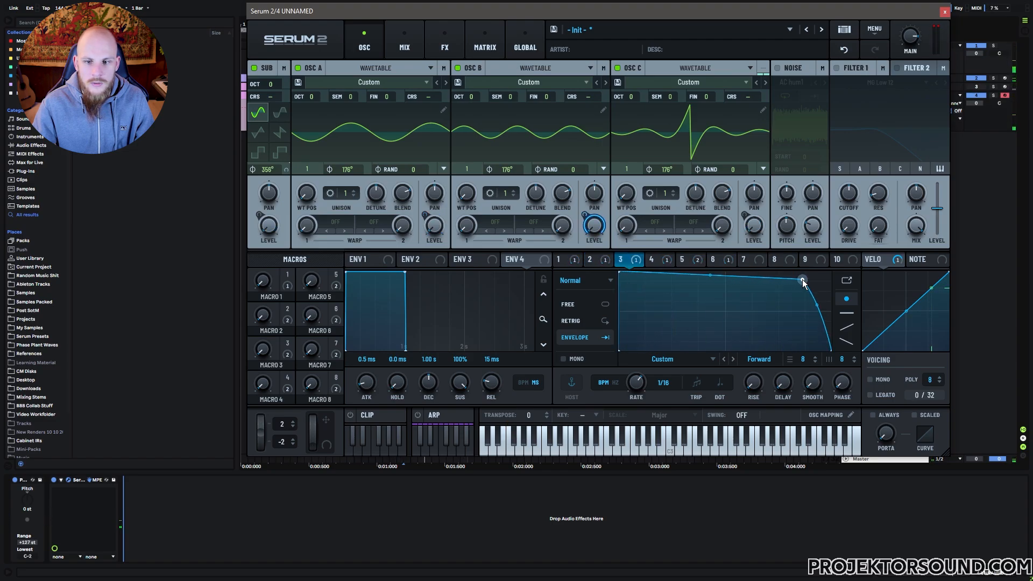
drag(619, 272, 628, 277)
mouse_move(803, 280)
mouse_down()
mouse_move(786, 294)
mouse_move(804, 292)
mouse_up()
Step: Add a late point to LFO 4 and bend the preceding segment for a gentle decline before the final drop
click(651, 259)
double_click(796, 296)
drag(711, 281, 710, 288)
drag(804, 292, 805, 297)
Step: Move LFO 5's middle point earlier for a shorter initial decay and bend LFO 6's final drop inward
click(682, 260)
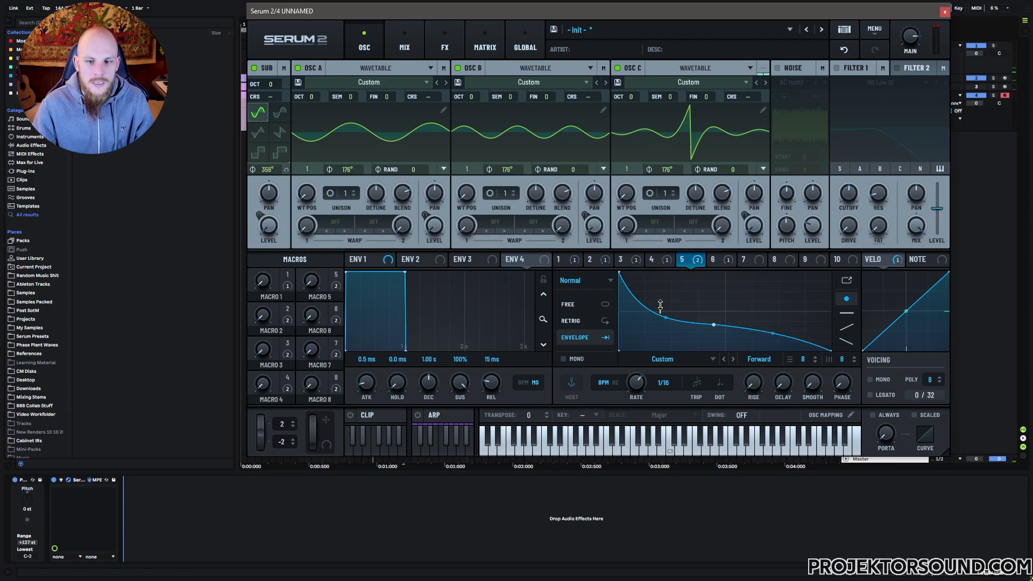
drag(714, 325, 675, 326)
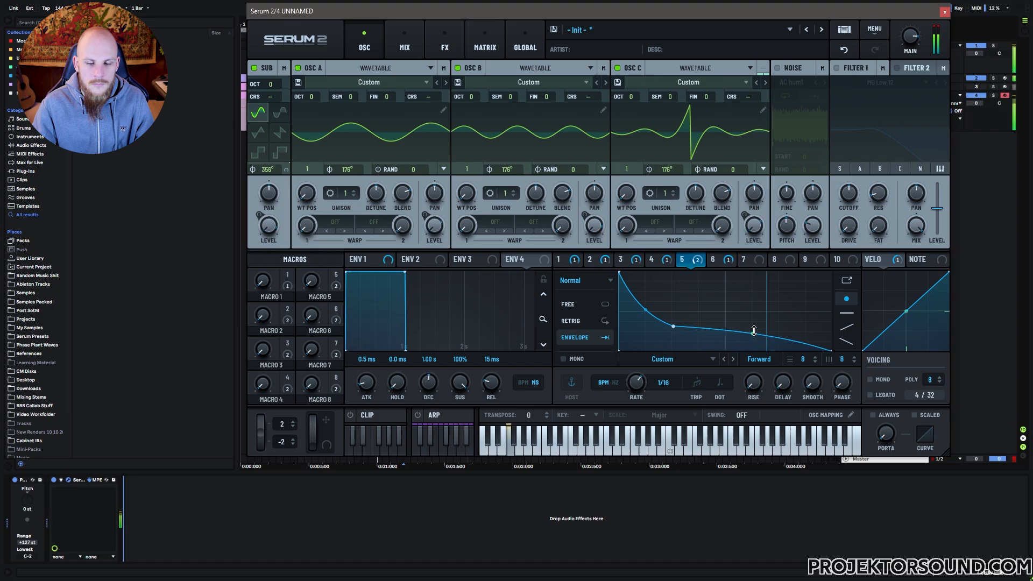
click(713, 259)
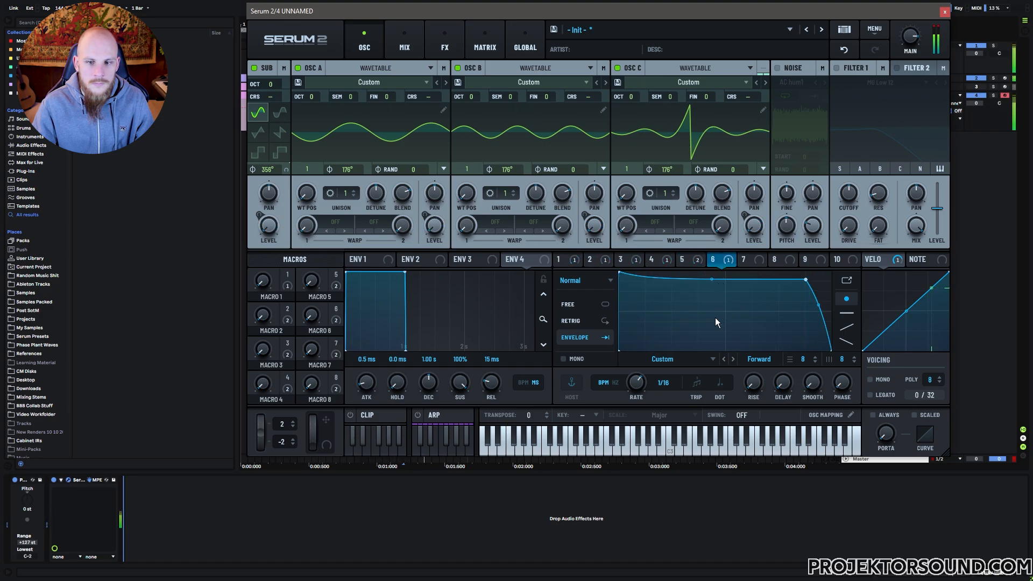
drag(803, 281, 813, 319)
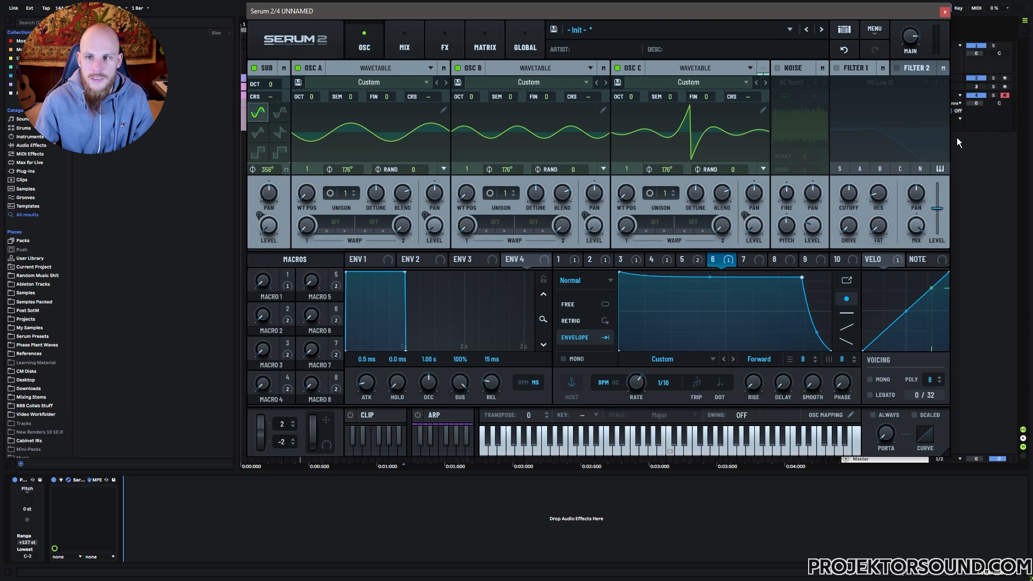
Step: Open the Psyscope on the 1-Group track and place its window below the Serum 2 window
click(946, 11)
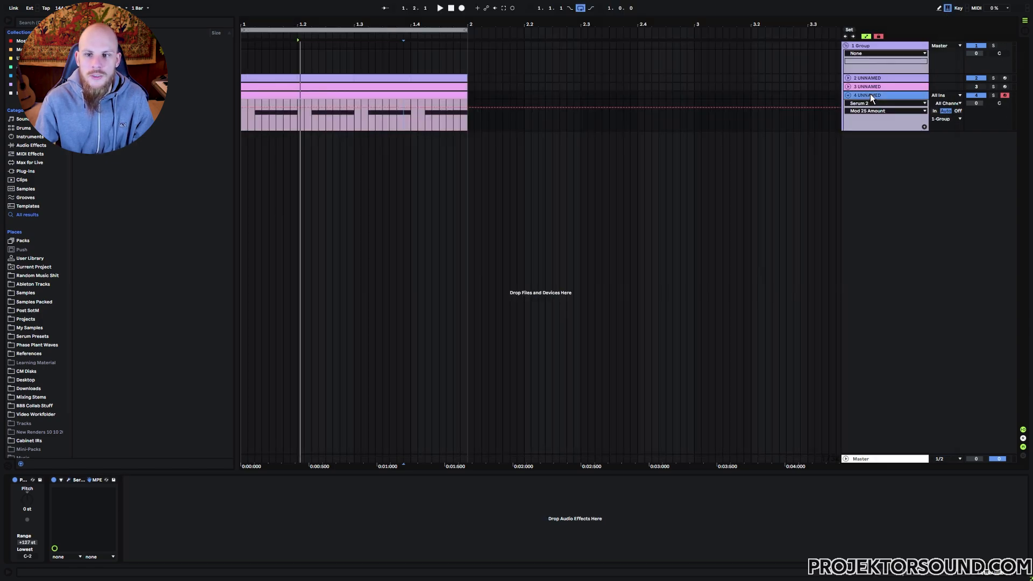
click(876, 46)
click(30, 480)
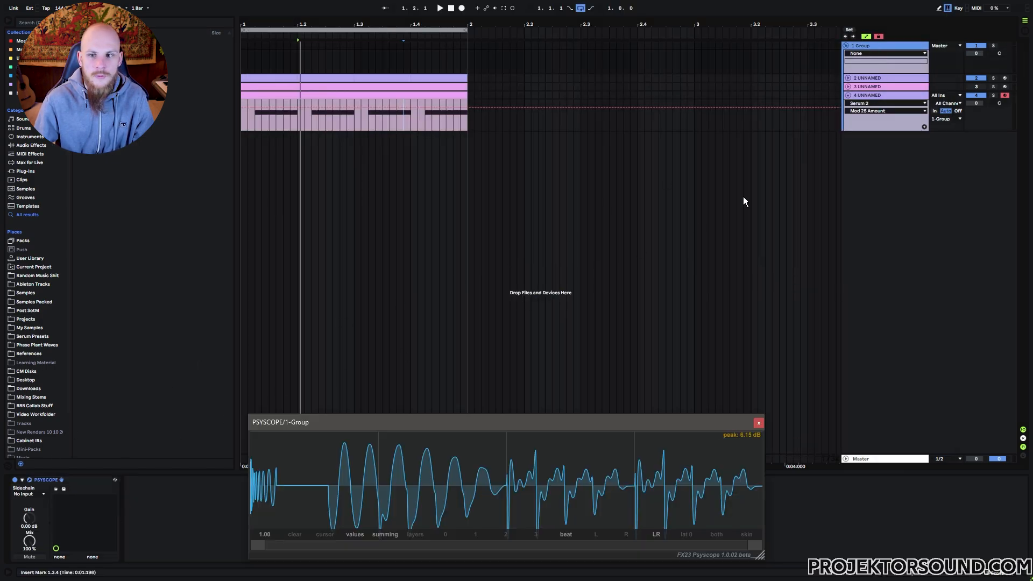
key(space)
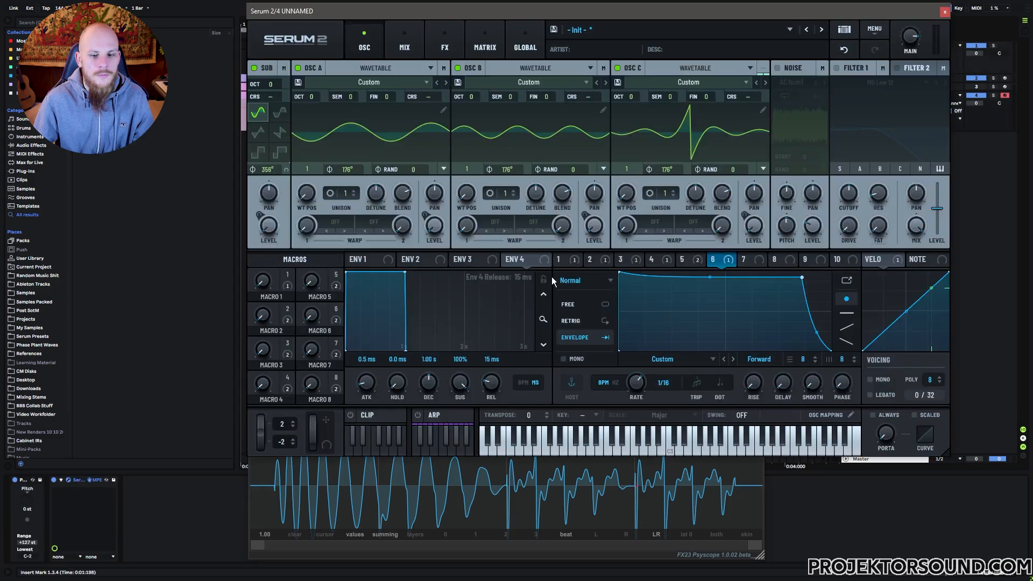
click(507, 491)
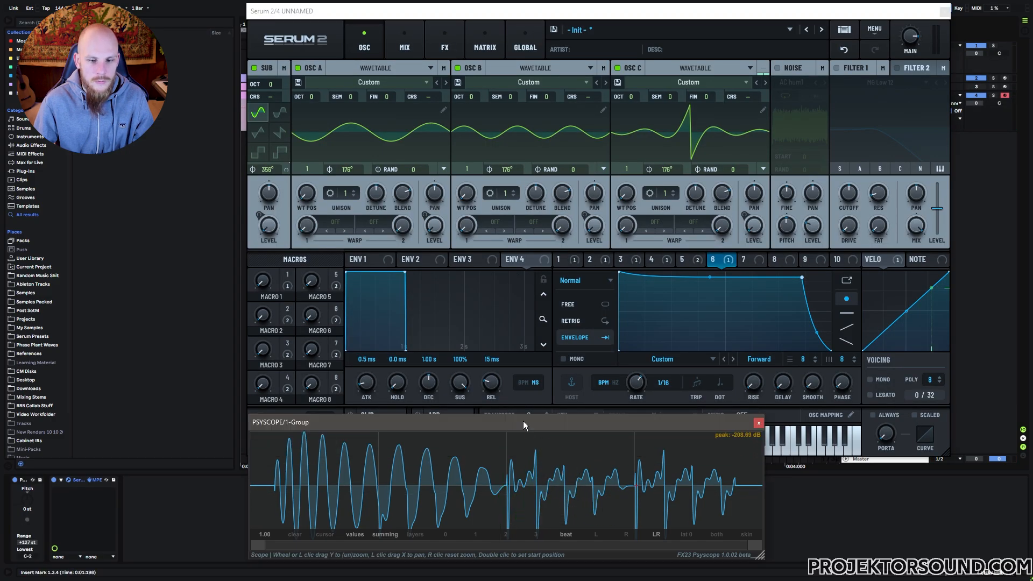
drag(523, 421, 535, 449)
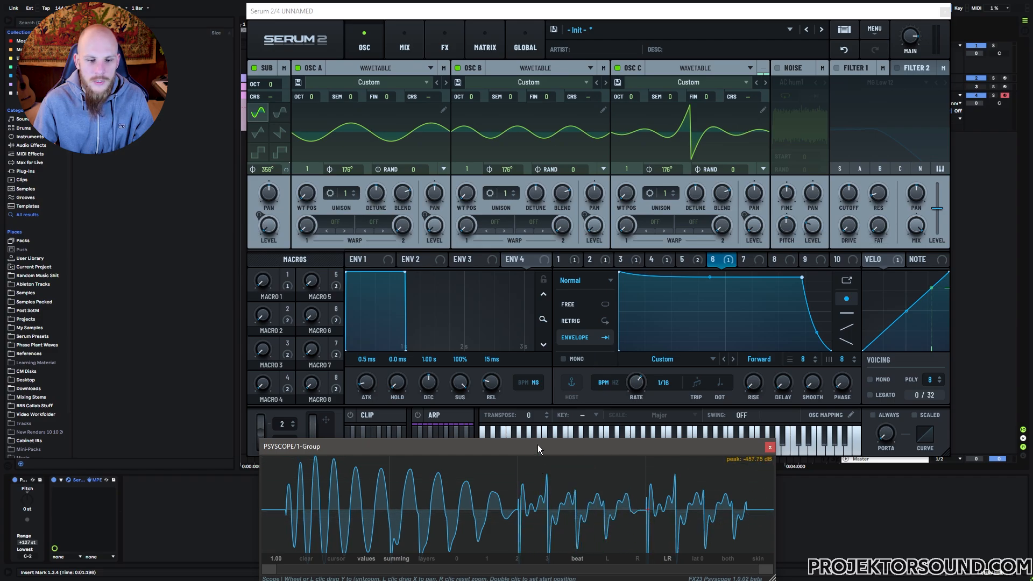
Step: Turn Macro 5 up and balance Macros 6, 7 and 8 against the scope waveform during playback
key(space)
drag(313, 316, 327, 282)
drag(308, 350, 354, 156)
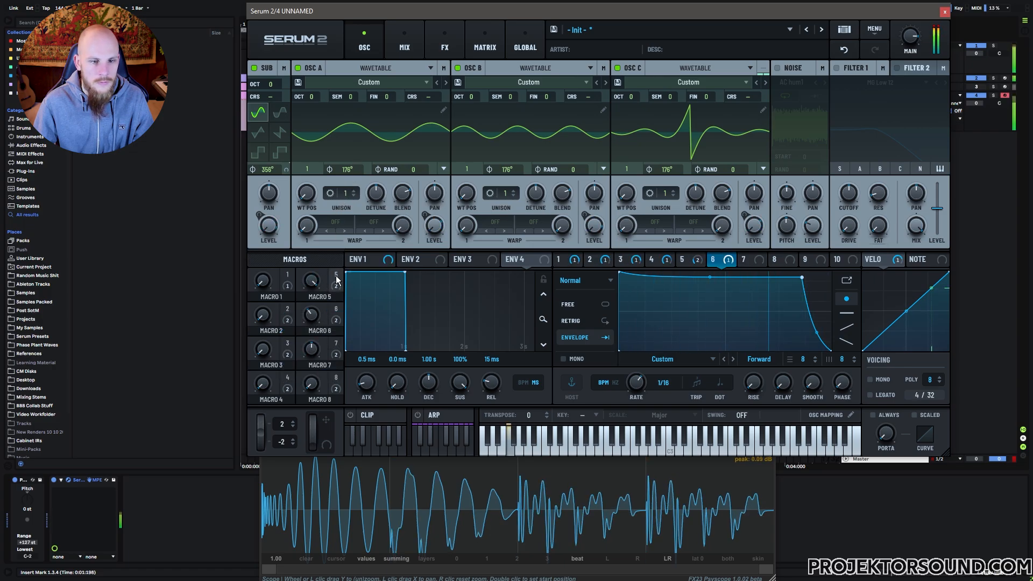
drag(313, 317, 315, 306)
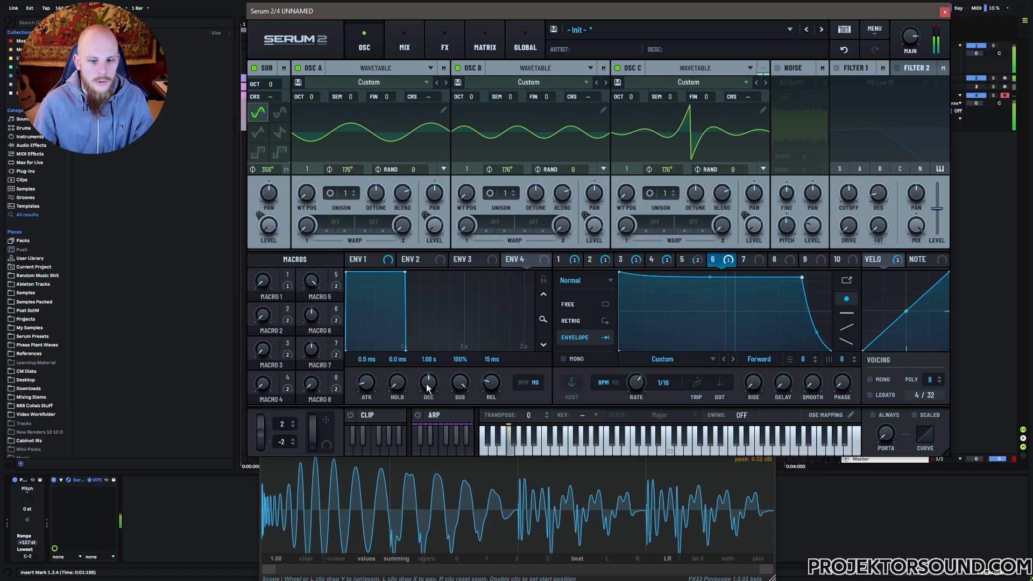
drag(312, 353, 316, 349)
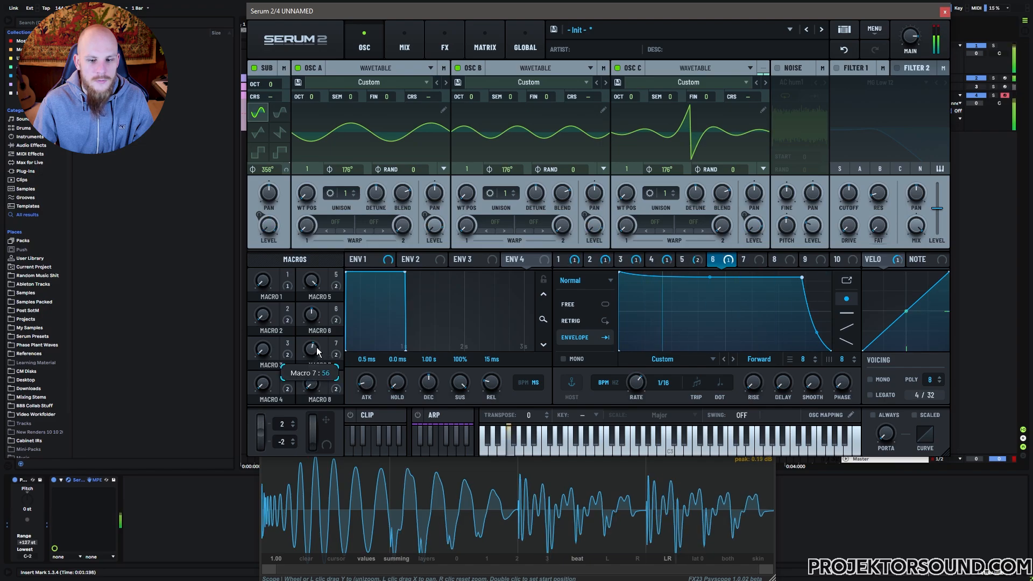
mouse_move(314, 388)
mouse_down()
mouse_move(319, 363)
mouse_move(315, 384)
mouse_up()
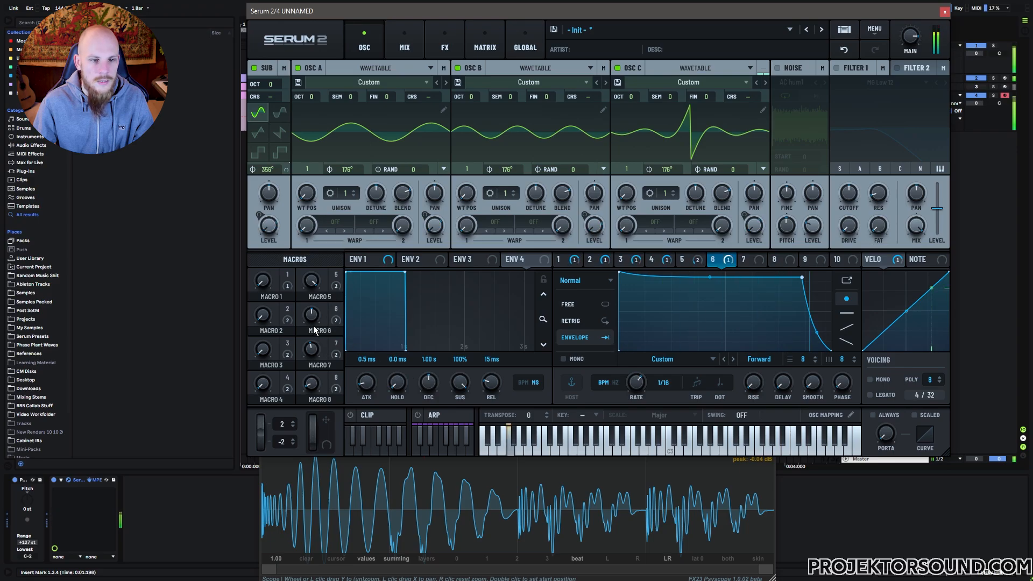
drag(311, 322, 306, 380)
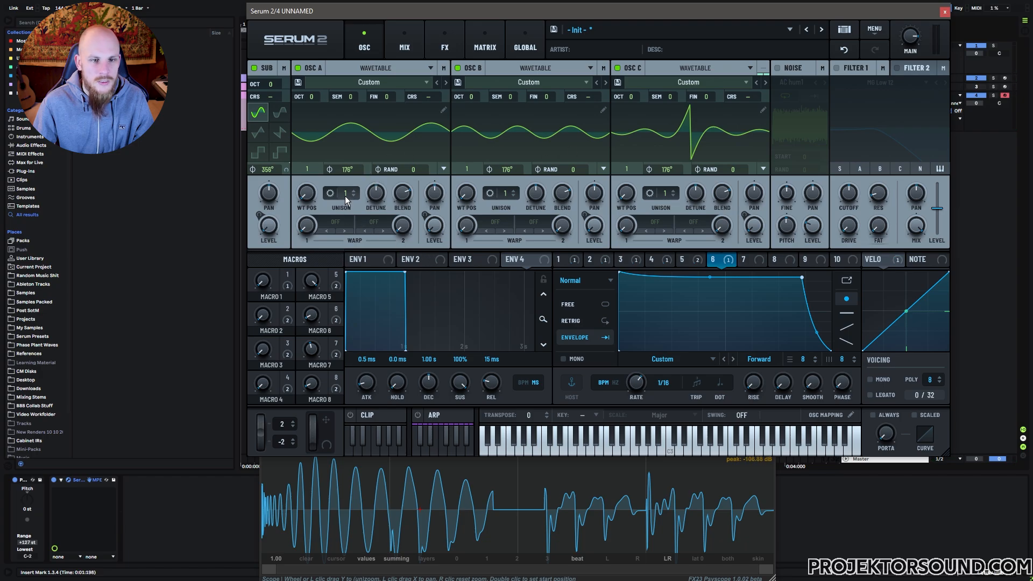
Step: Set the start phases of oscillator A to 161° and oscillator B to 171°, and try Macro 1 before returning it to zero
mouse_move(353, 169)
mouse_down()
mouse_move(361, 164)
mouse_move(351, 173)
mouse_up()
mouse_move(498, 172)
mouse_down()
mouse_move(517, 167)
mouse_move(505, 171)
mouse_up()
drag(266, 169, 272, 176)
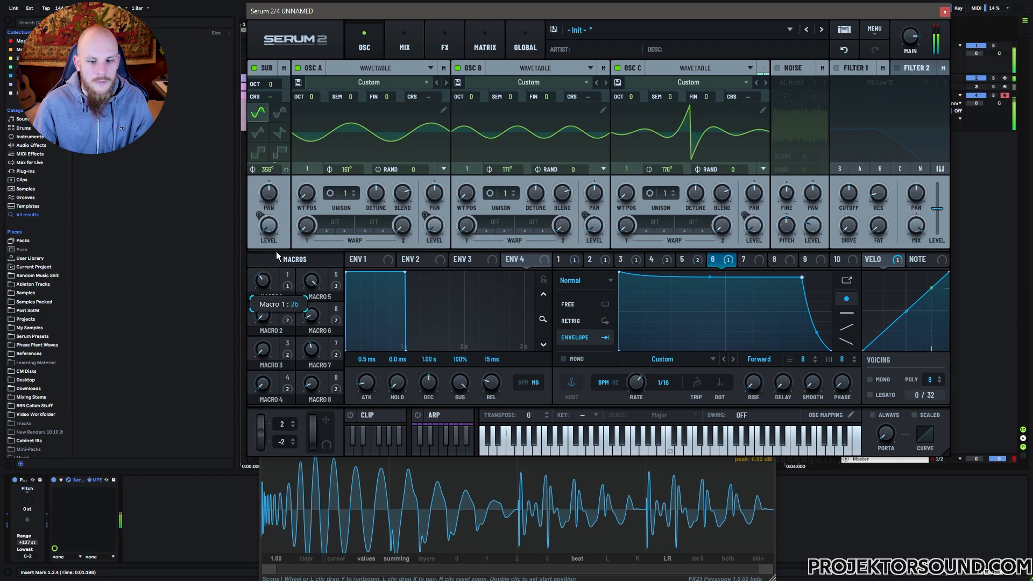
drag(277, 253, 260, 288)
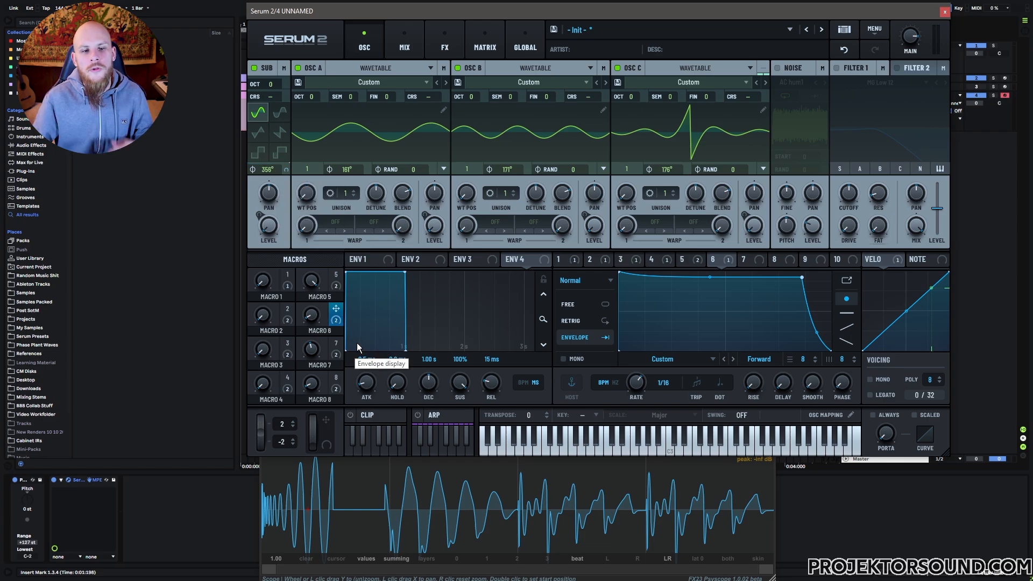
Step: Set oscillator A's first warp mode to Bend +
click(339, 223)
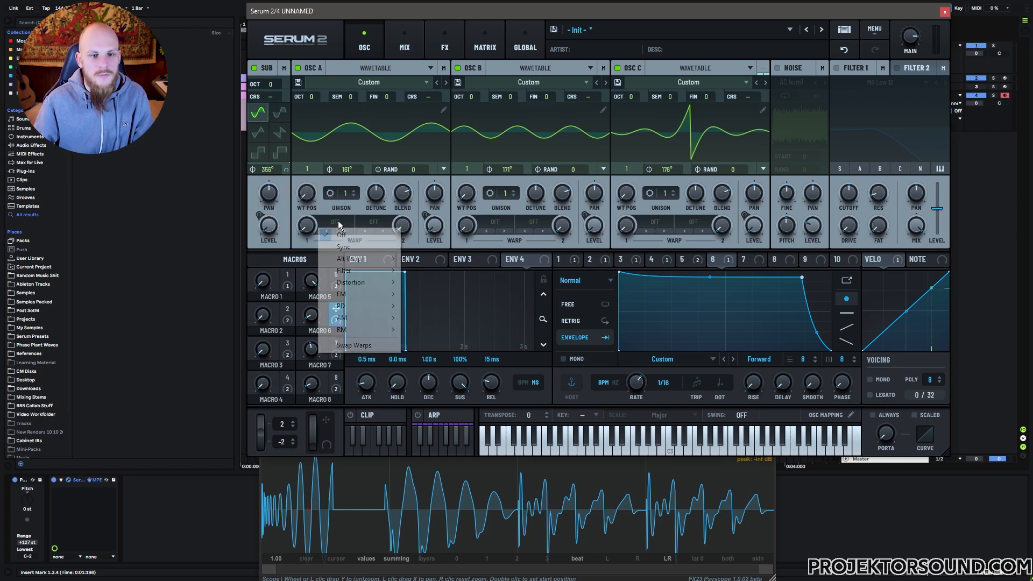
mouse_move(366, 257)
click(417, 259)
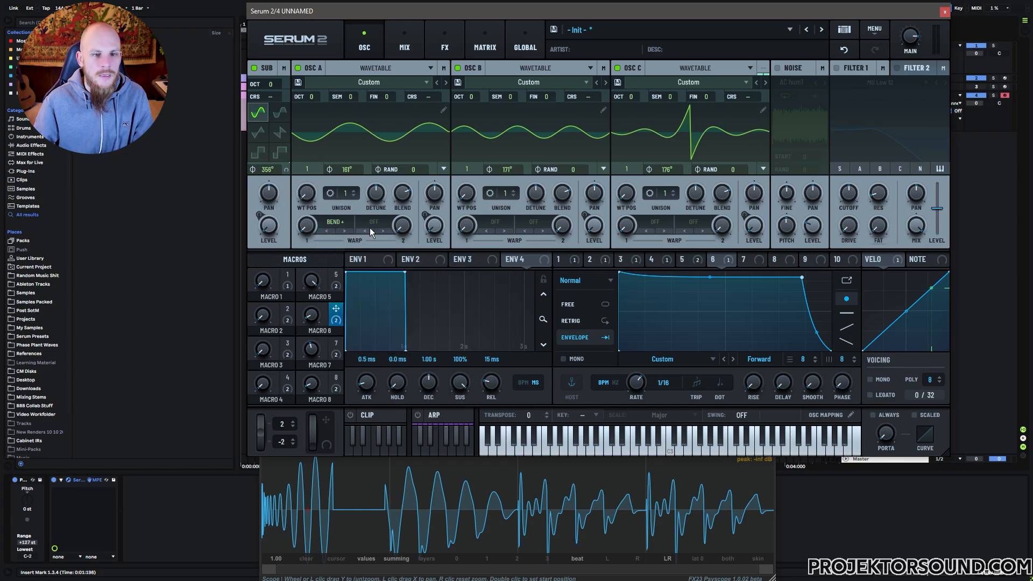
Step: Set oscillator A's second warp mode to Bend -
click(371, 222)
mouse_move(404, 260)
click(463, 270)
Step: Set oscillator B's first warp mode to Bend + and its second to Bend -
click(494, 223)
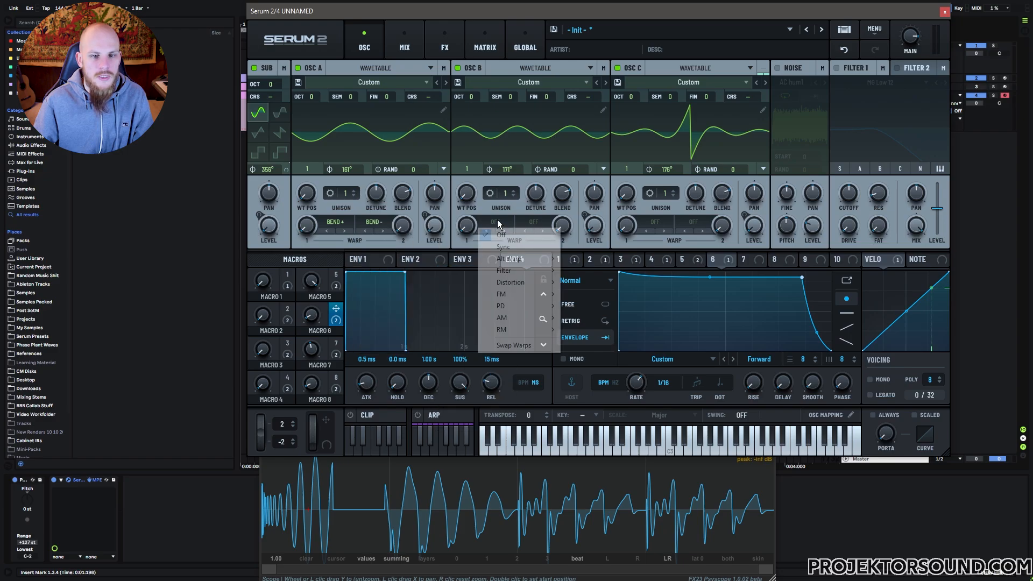
mouse_move(522, 261)
click(591, 260)
click(544, 222)
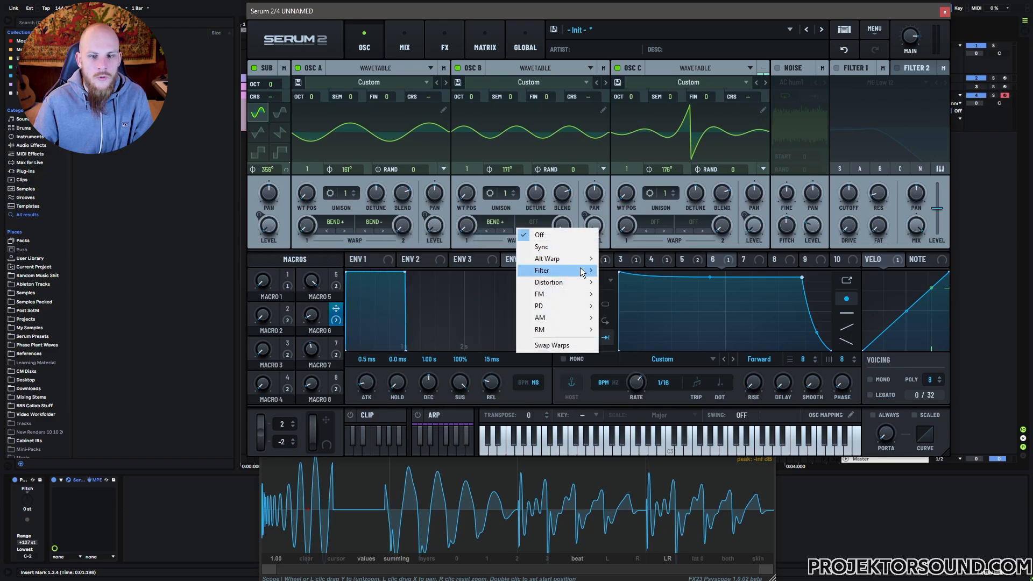
mouse_move(577, 260)
click(643, 272)
Step: Set oscillator C's first warp mode to Bend + and its second to Bend -
click(653, 221)
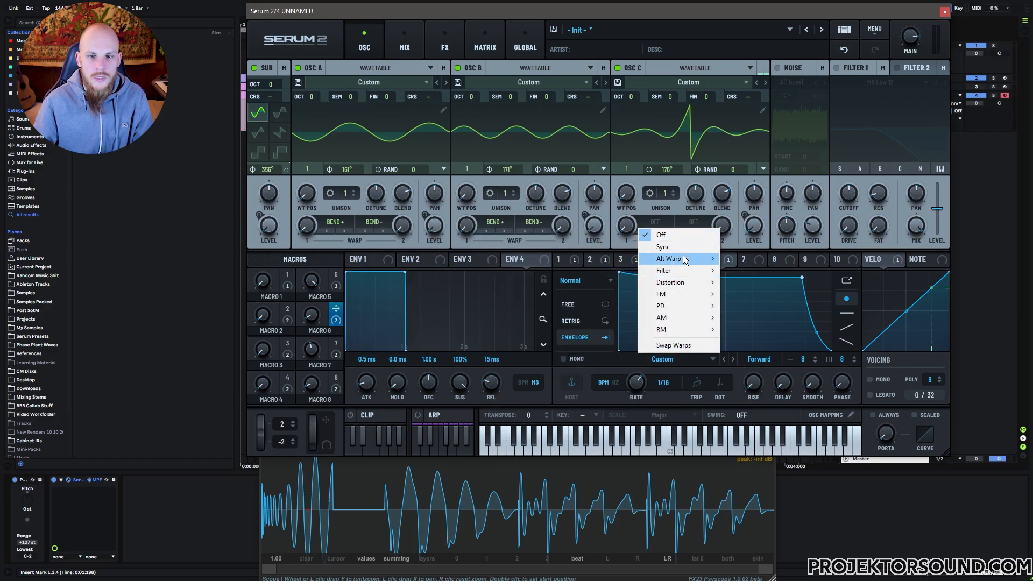
mouse_move(683, 259)
click(746, 259)
click(694, 222)
mouse_move(741, 260)
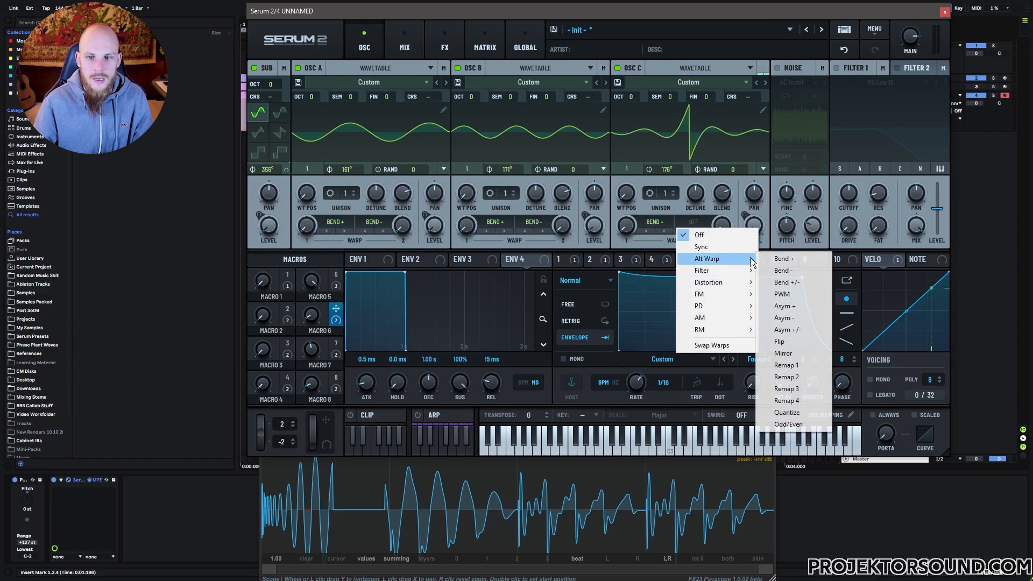
click(790, 265)
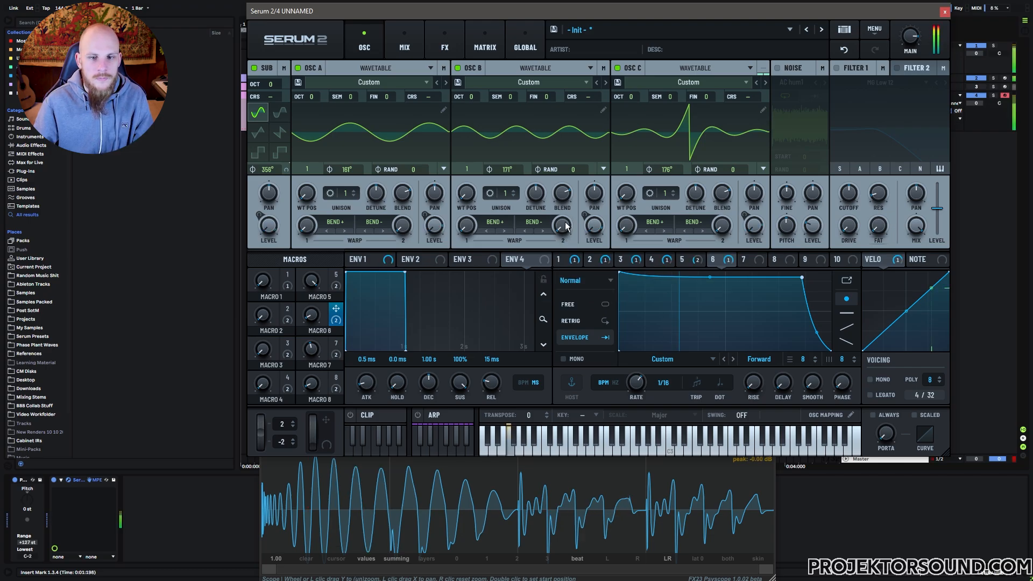
Step: Audition the warp amounts of all three oscillators during playback, leaving oscillator C's second warp slightly raised
drag(568, 210, 574, 282)
drag(464, 225, 445, 324)
drag(404, 224, 398, 381)
drag(311, 226, 305, 315)
mouse_move(626, 225)
mouse_down()
mouse_move(654, 138)
mouse_move(619, 243)
mouse_up()
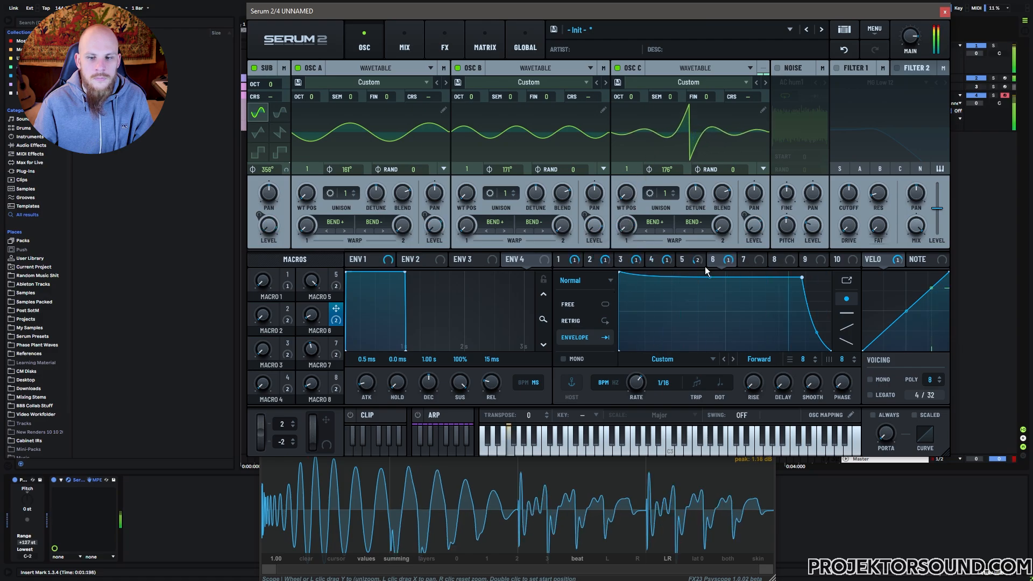
mouse_move(722, 227)
mouse_down()
mouse_move(736, 168)
mouse_move(721, 212)
mouse_up()
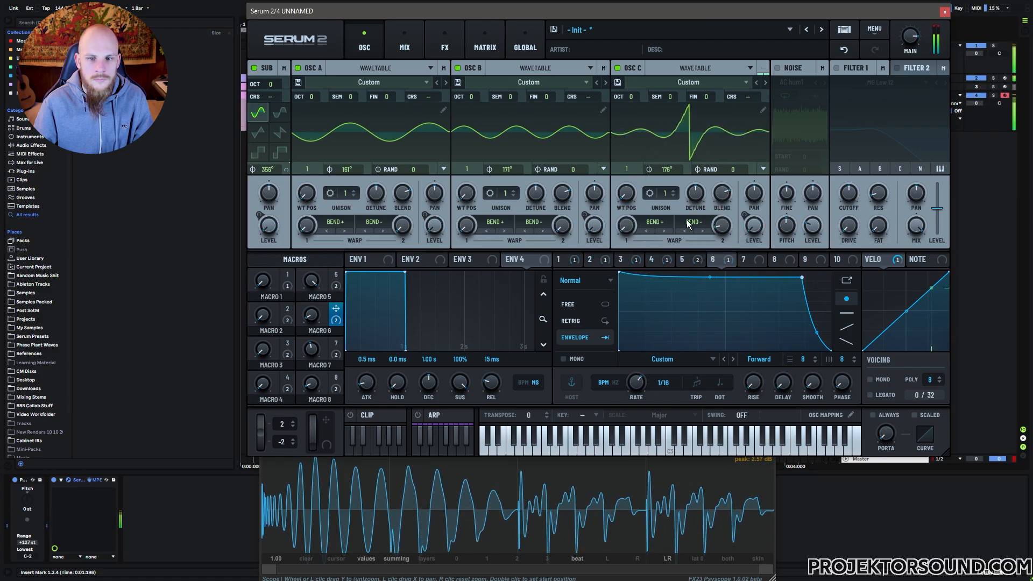
Step: Try the first warps of oscillators C and B, and raise oscillator B's second warp and oscillator A's first warp partway
drag(627, 226, 620, 276)
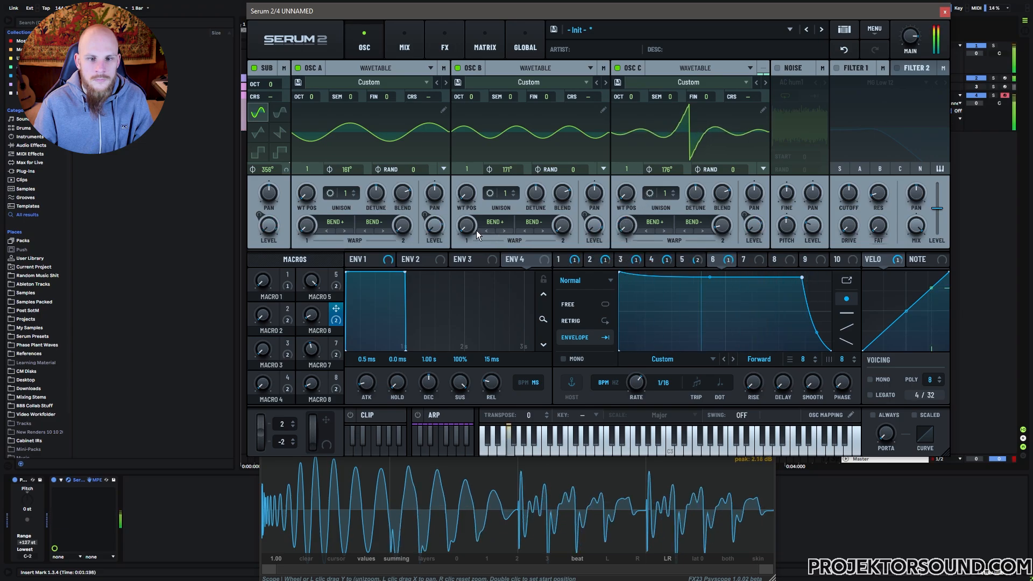
drag(476, 230, 480, 280)
drag(562, 226, 574, 193)
drag(306, 226, 344, 175)
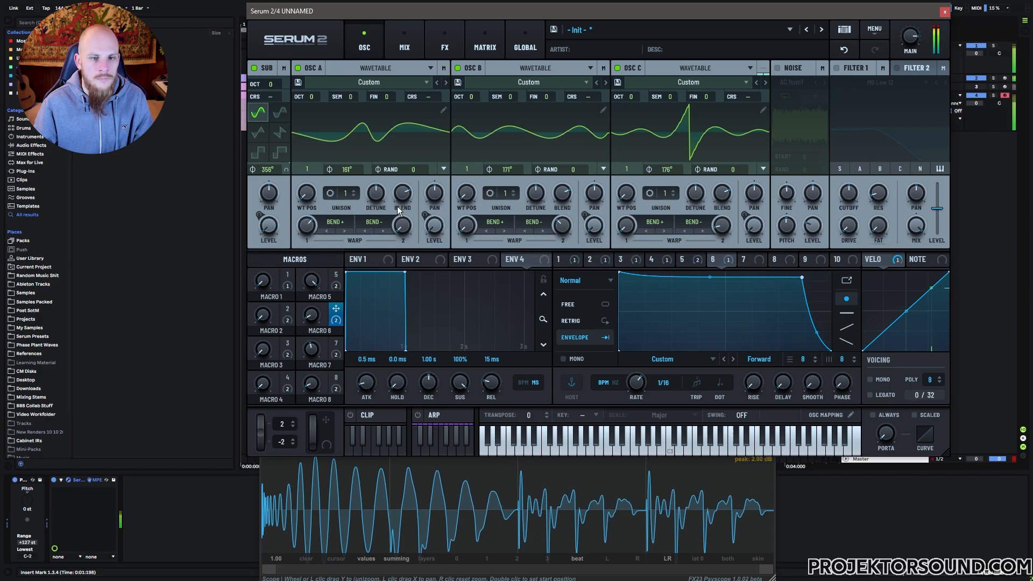
Step: Sweep both of oscillator A's warp amounts, leaving the second at zero and the first at about 99%
drag(402, 225, 431, 270)
drag(307, 227, 350, 112)
double_click(405, 226)
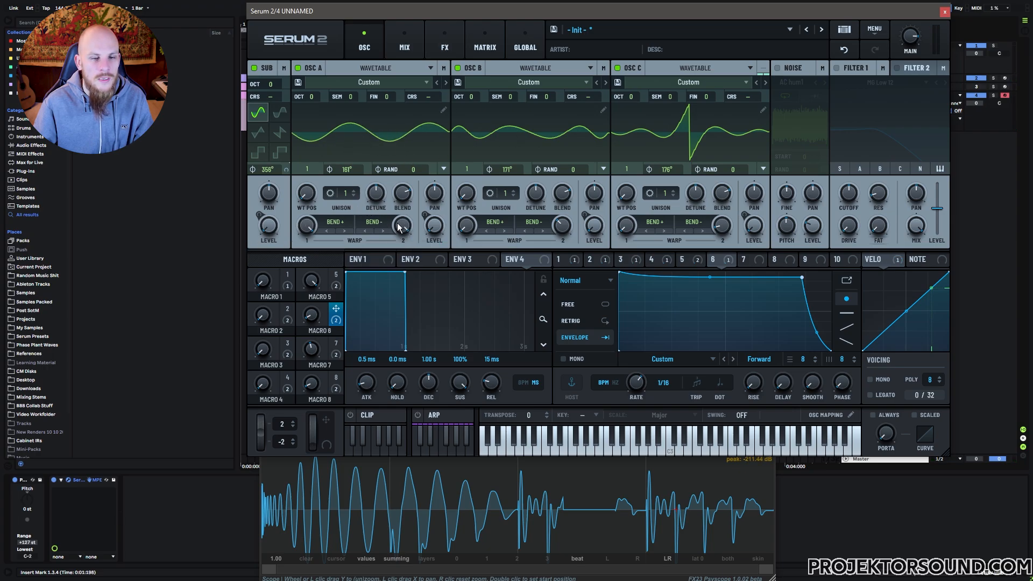
drag(406, 229, 333, 298)
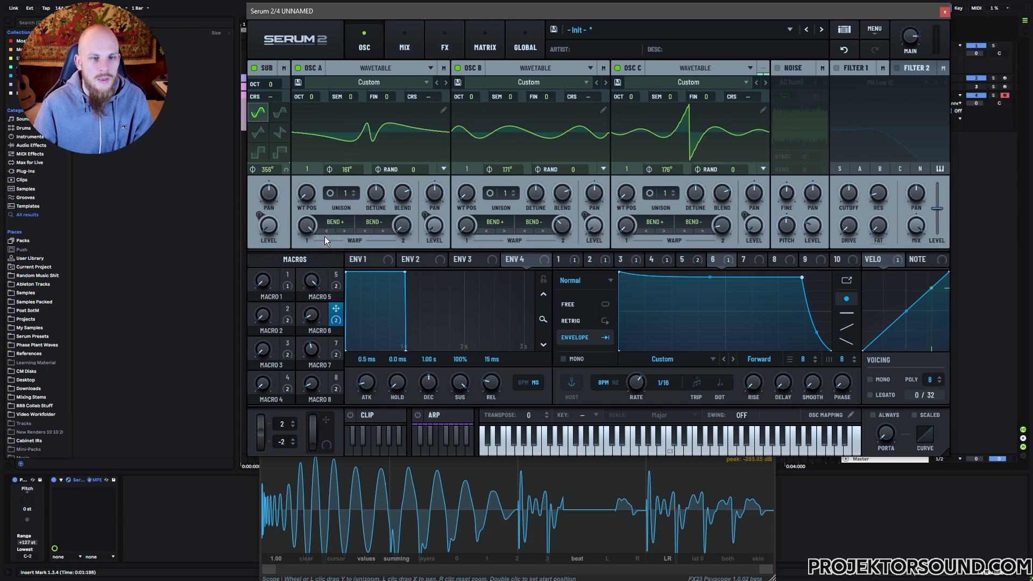
Step: Set oscillator A's first warp mode to Bend +/- and its amount to 0%
click(353, 244)
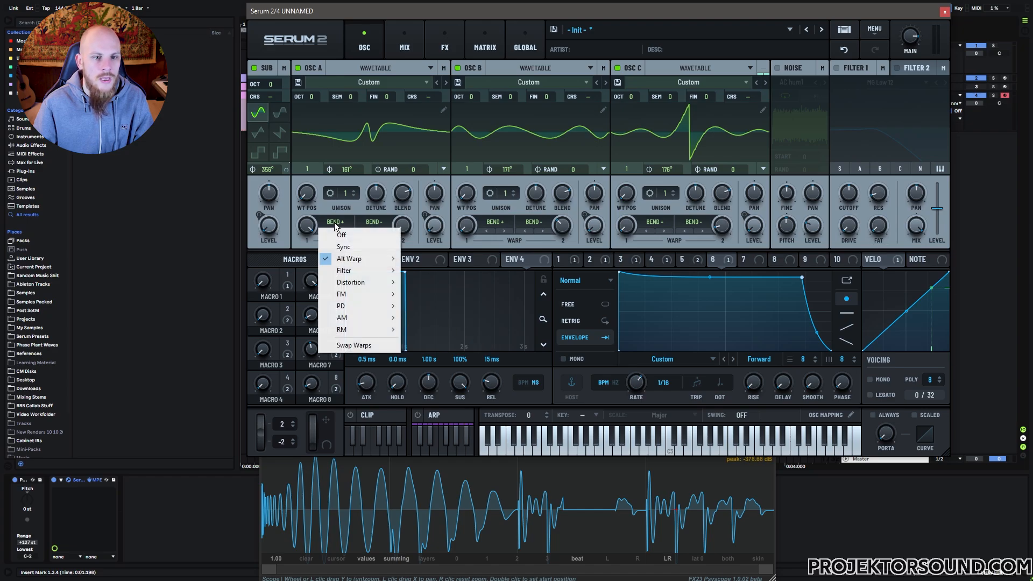
mouse_move(358, 258)
click(431, 282)
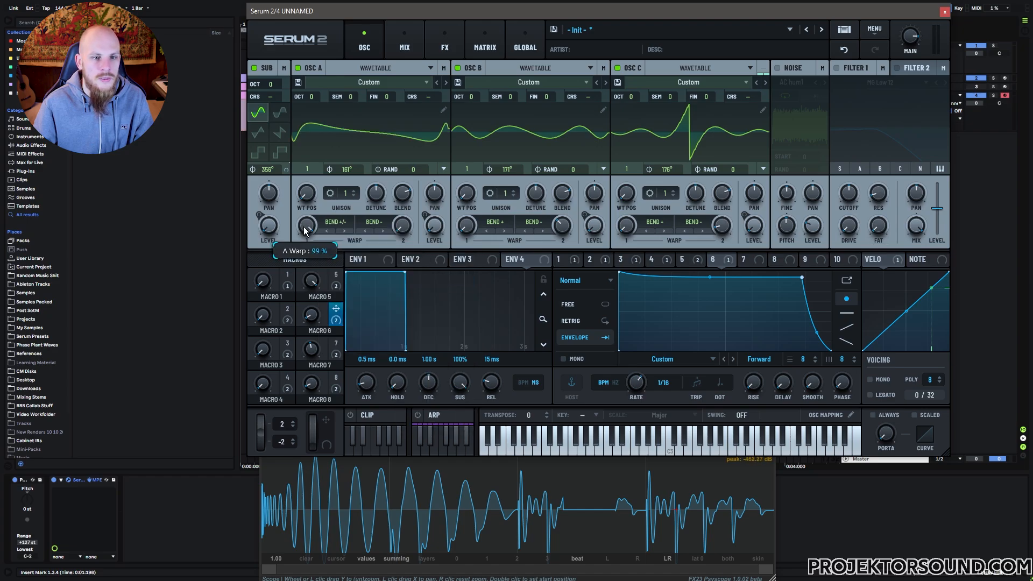
drag(304, 230, 303, 292)
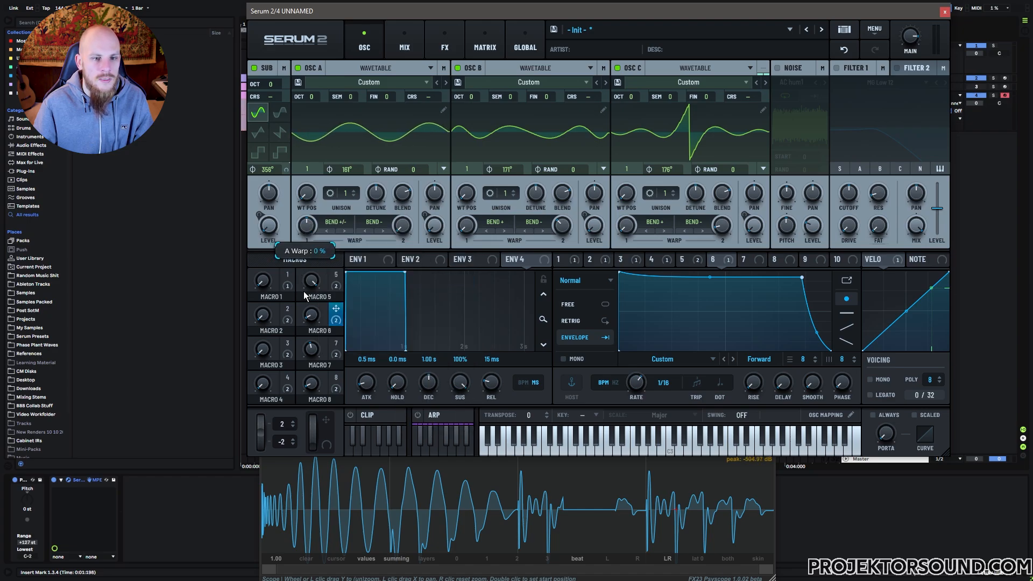
click(379, 226)
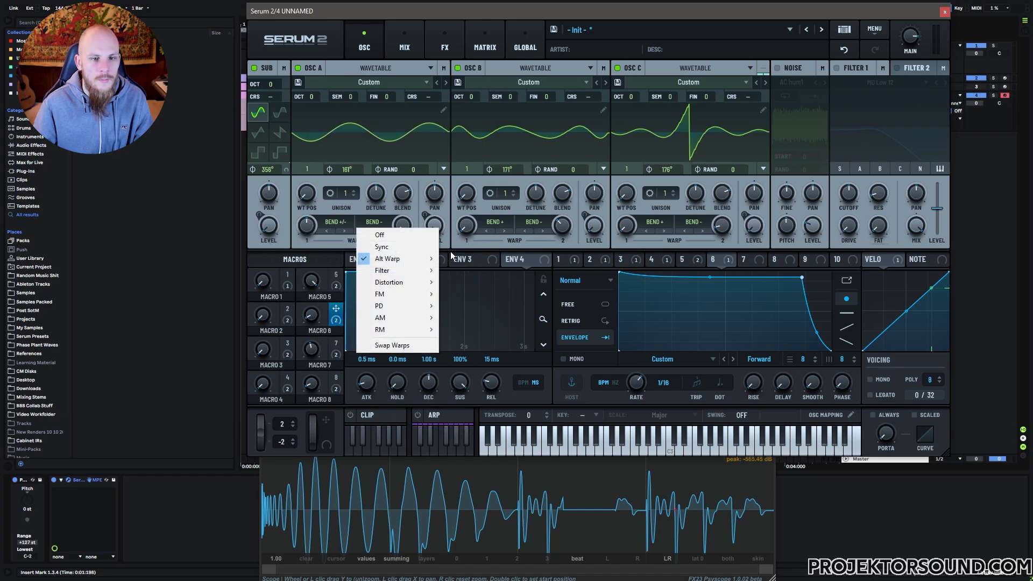
click(414, 213)
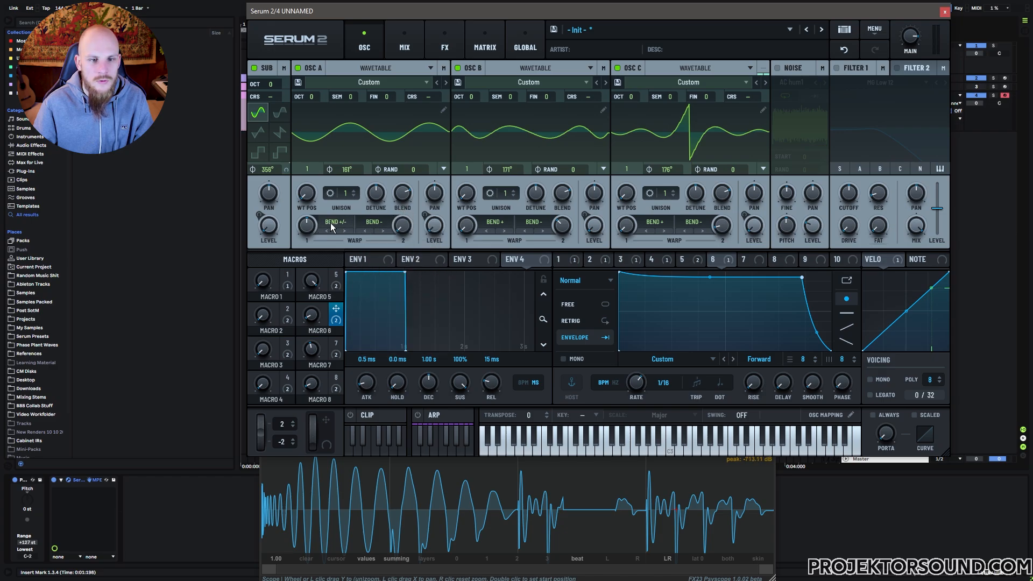
Step: Return oscillator A's first warp mode to Bend +
click(344, 224)
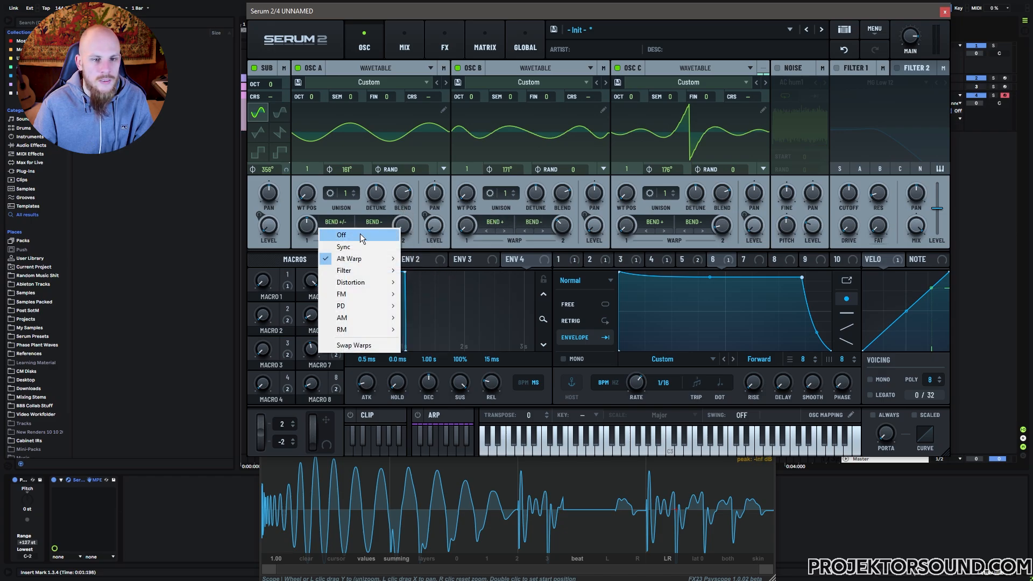
mouse_move(377, 257)
click(415, 254)
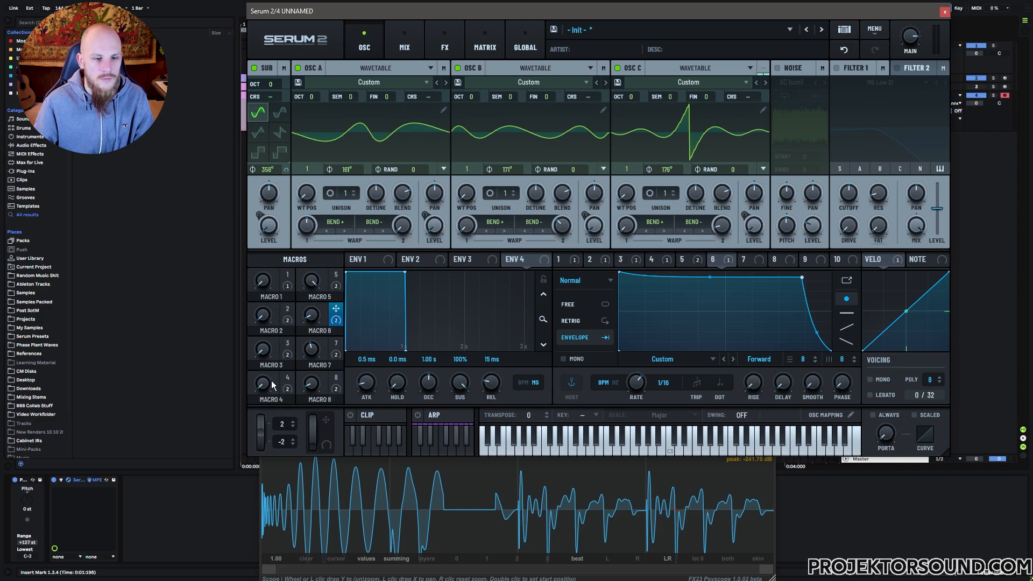
Step: Raise Macros 2, 3 and 4 and rebalance Macros 6, 7 and 8 against the scope waveform during playback
drag(265, 386, 293, 317)
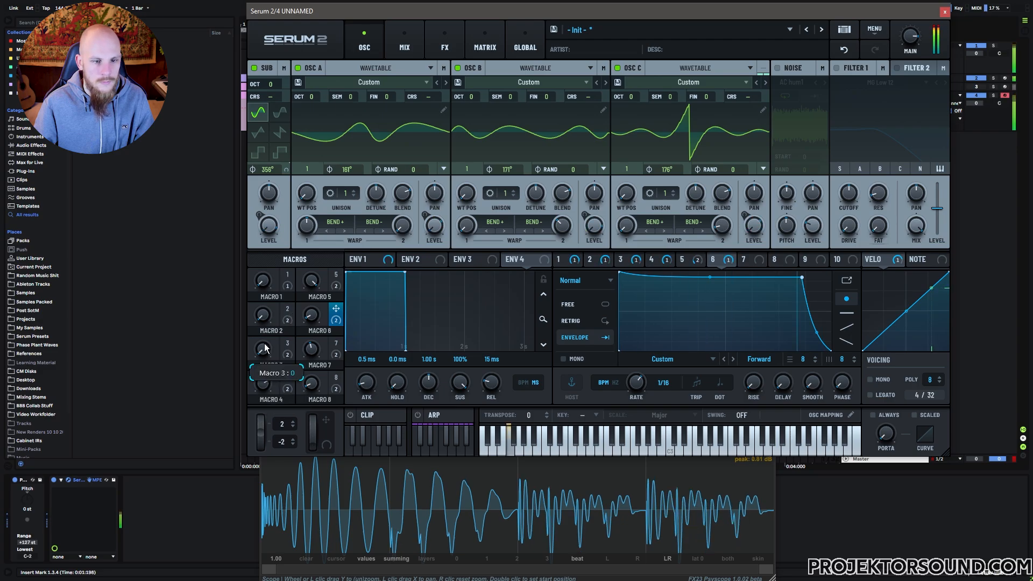
mouse_move(292, 283)
mouse_down()
mouse_move(296, 270)
mouse_move(292, 281)
mouse_up()
drag(263, 316, 287, 252)
drag(264, 350, 263, 393)
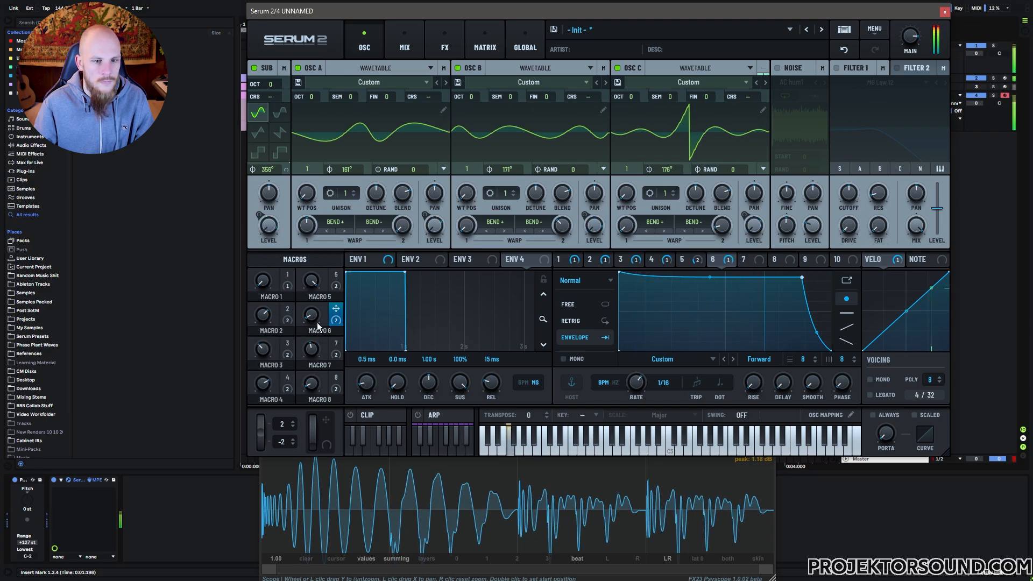
drag(317, 321, 316, 344)
mouse_move(315, 385)
mouse_down()
mouse_move(317, 366)
mouse_move(313, 388)
mouse_up()
Step: Reshape LFO 2 by raising its peak to full level, lifting its sustain and starting the final decay earlier
click(631, 261)
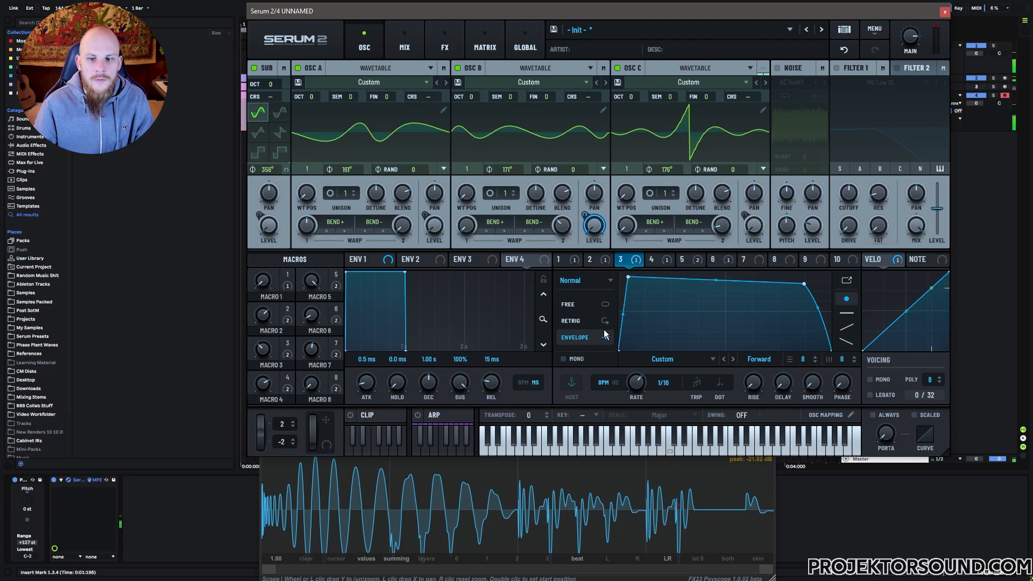
click(590, 260)
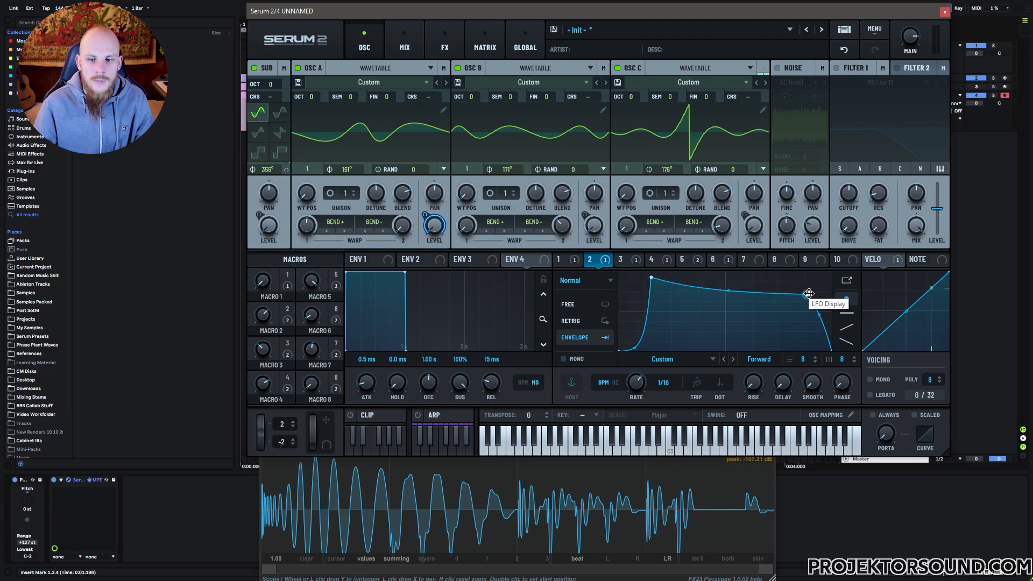
drag(806, 294, 791, 281)
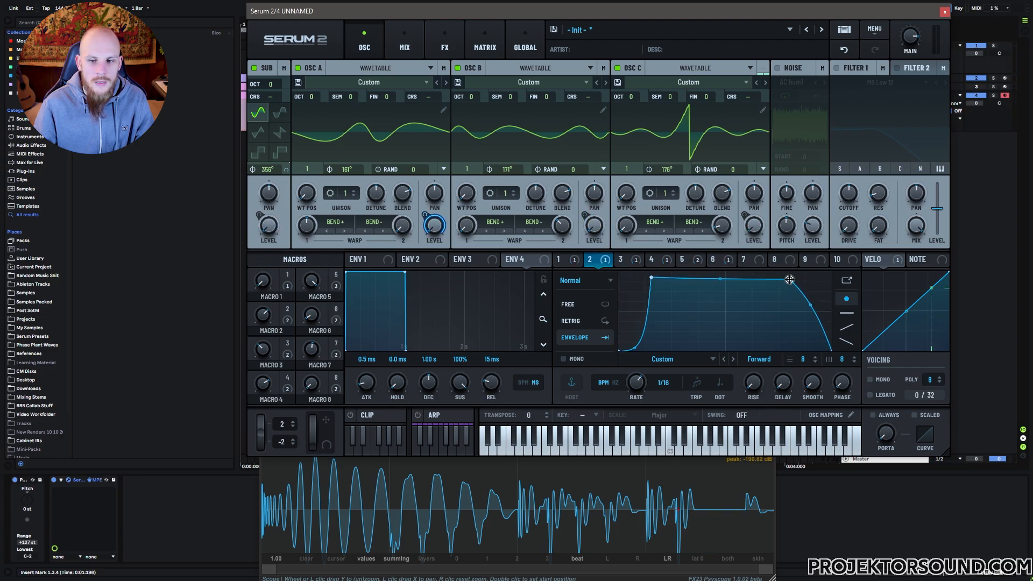
drag(651, 278, 650, 268)
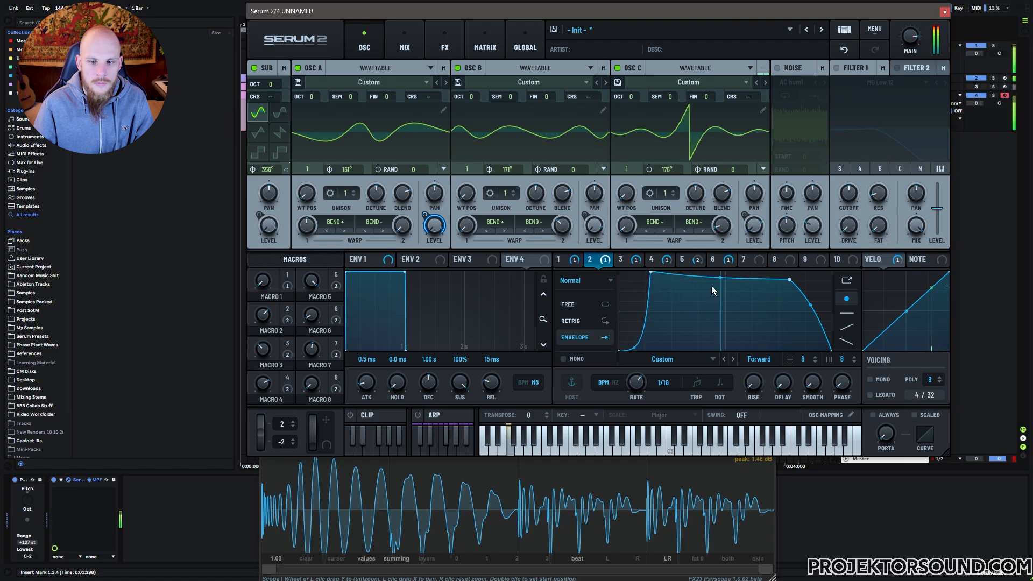
drag(720, 278, 722, 265)
Step: Reshape LFO 3 with a later full-level peak, a slower curved attack and a nearly flat sustain before the final decay
drag(787, 284, 804, 296)
click(621, 259)
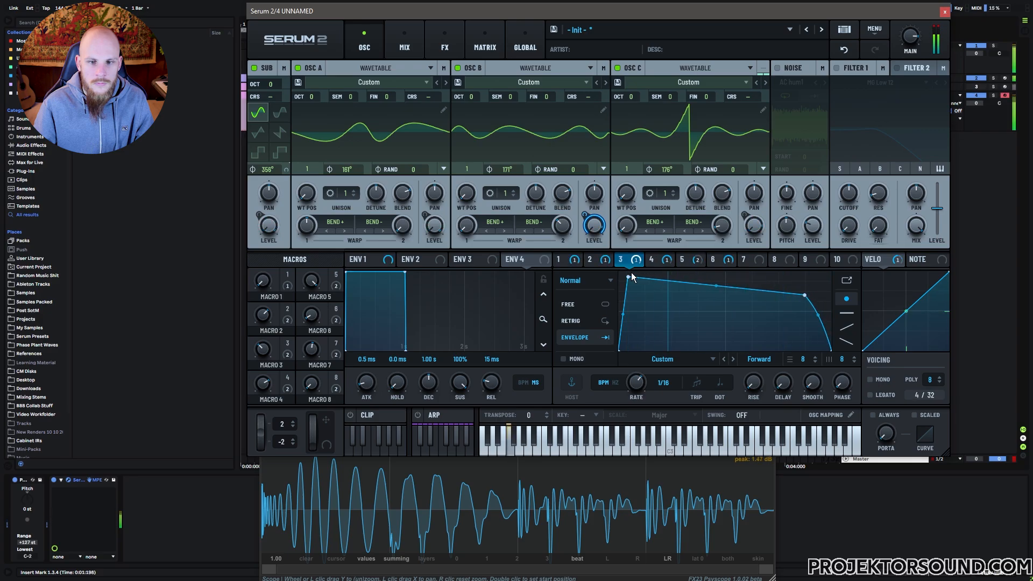
drag(629, 277, 659, 273)
drag(637, 309, 637, 323)
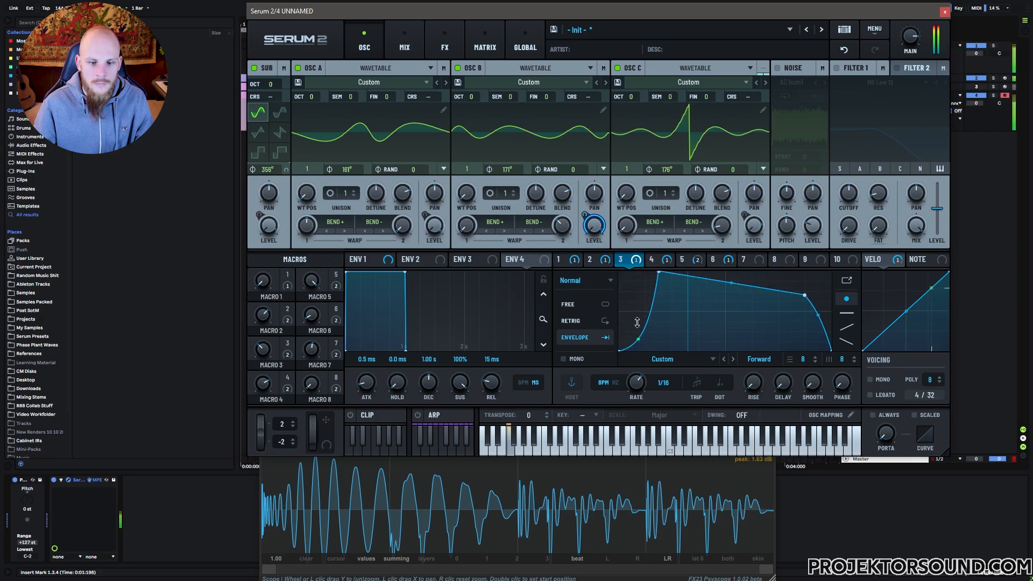
drag(731, 284, 731, 292)
drag(805, 295, 801, 282)
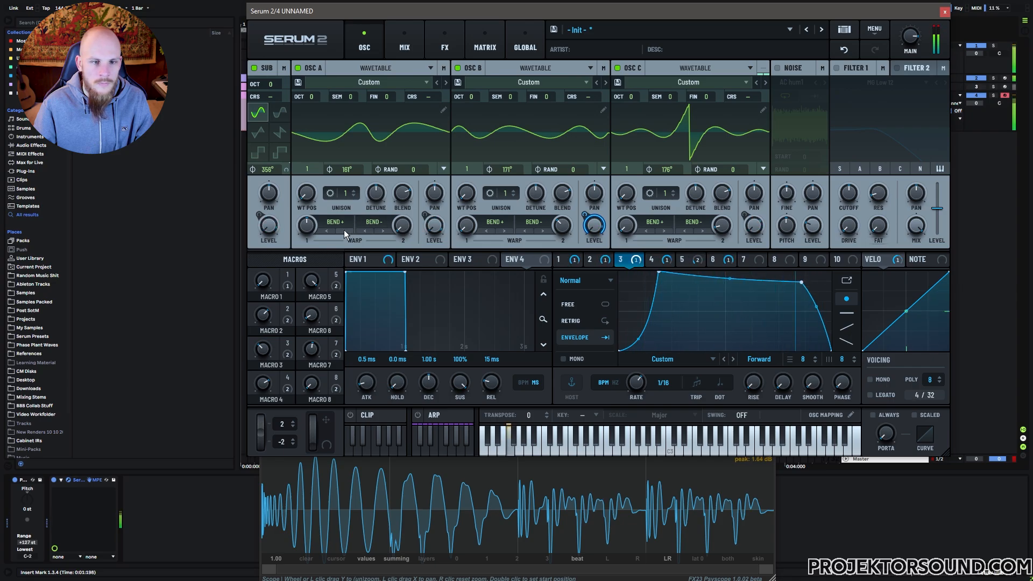
Step: Set the start phases of oscillator A to 178° and oscillator B to 197°
mouse_move(355, 167)
mouse_down()
mouse_move(353, 176)
mouse_move(362, 164)
mouse_up()
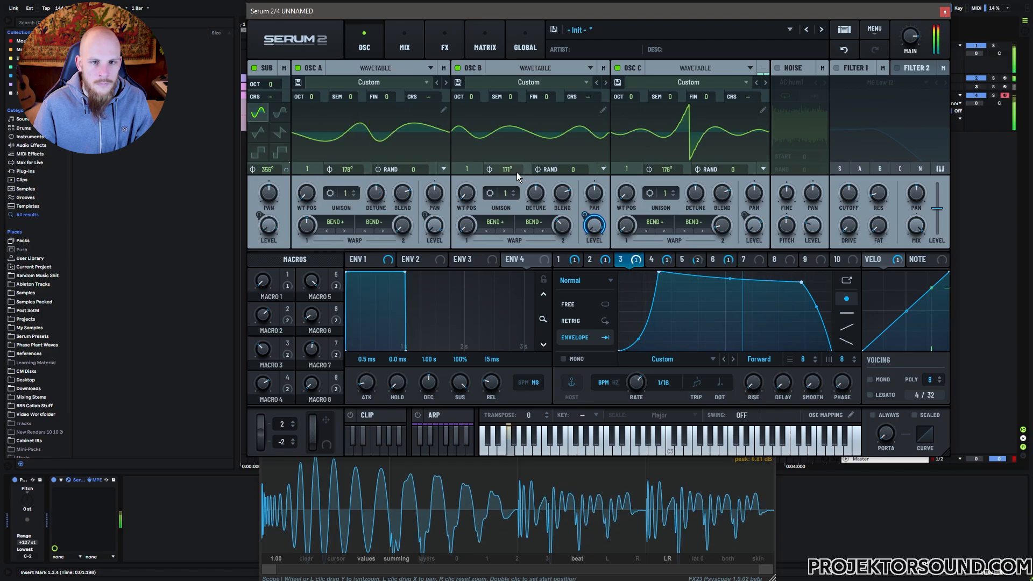
mouse_move(516, 172)
mouse_down()
mouse_move(520, 163)
mouse_move(516, 190)
mouse_move(525, 170)
mouse_up()
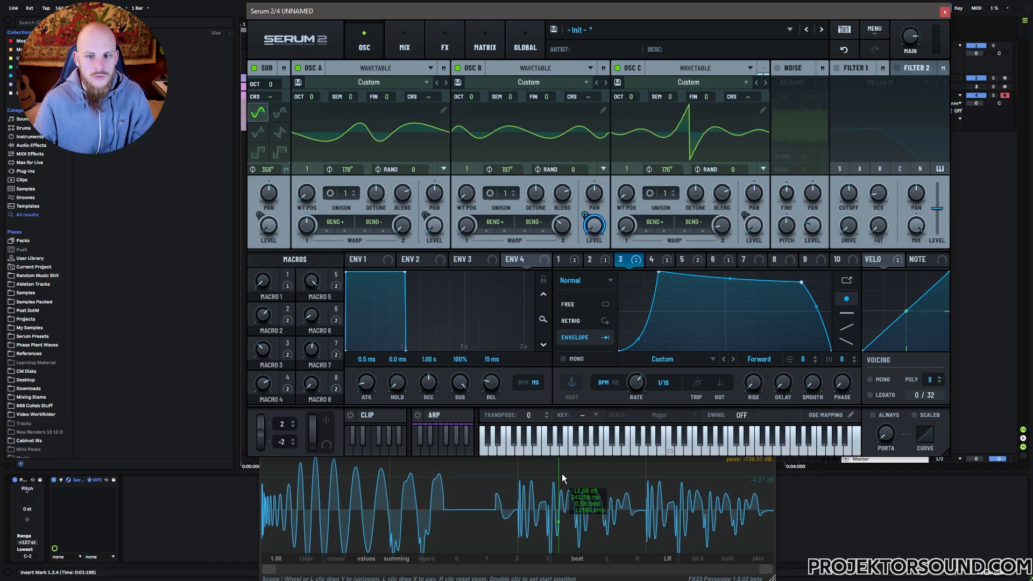
Step: Move LFO 6's last sustain point almost to the end for a steep final drop, and compare it with LFO 3
click(713, 259)
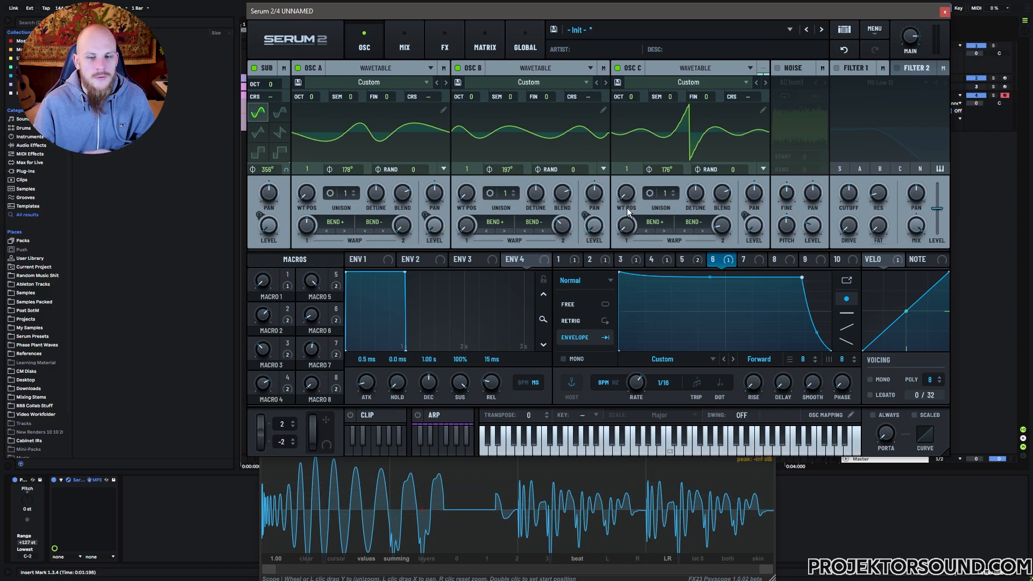
drag(801, 278, 824, 278)
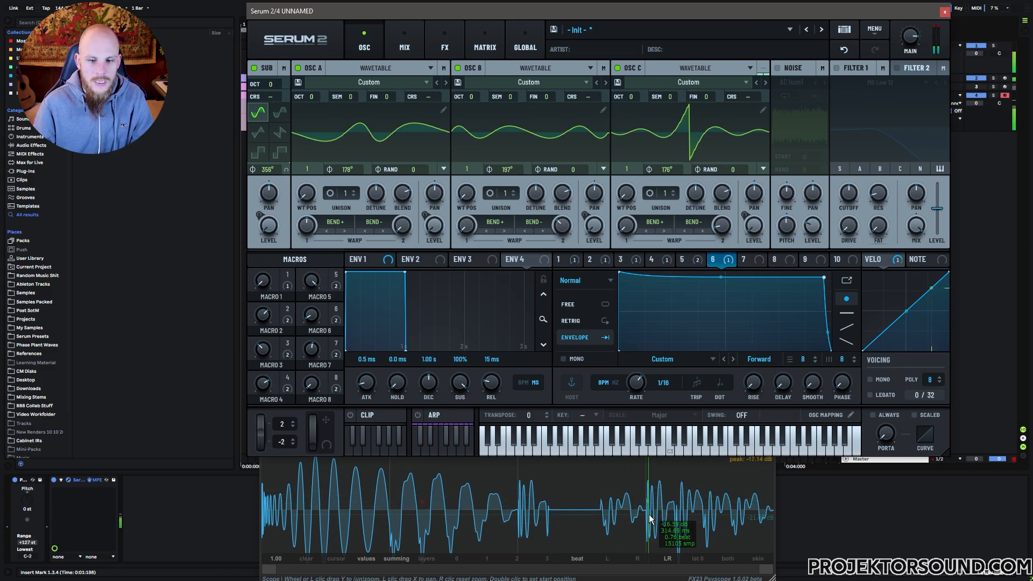
drag(826, 277, 827, 277)
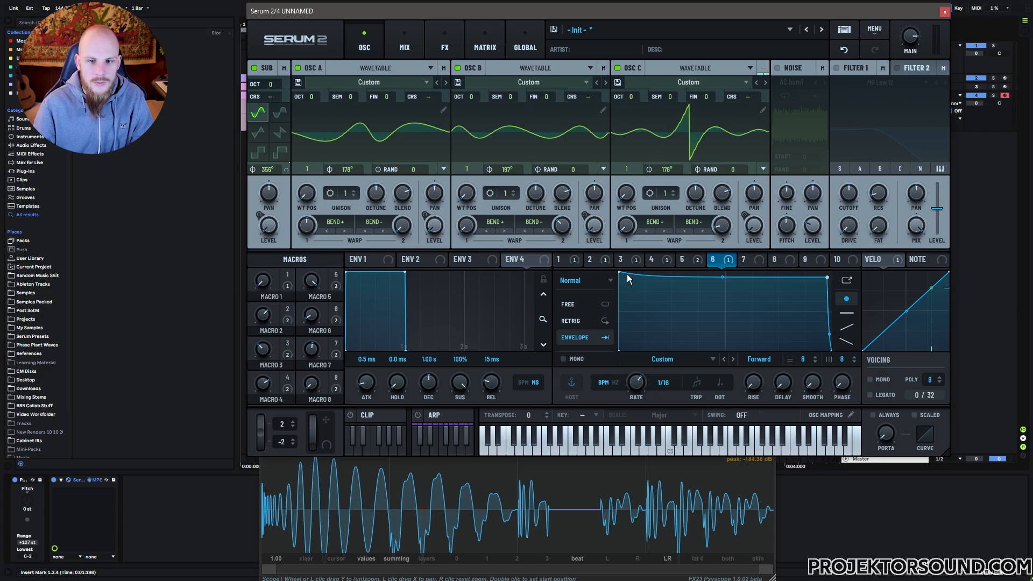
click(620, 259)
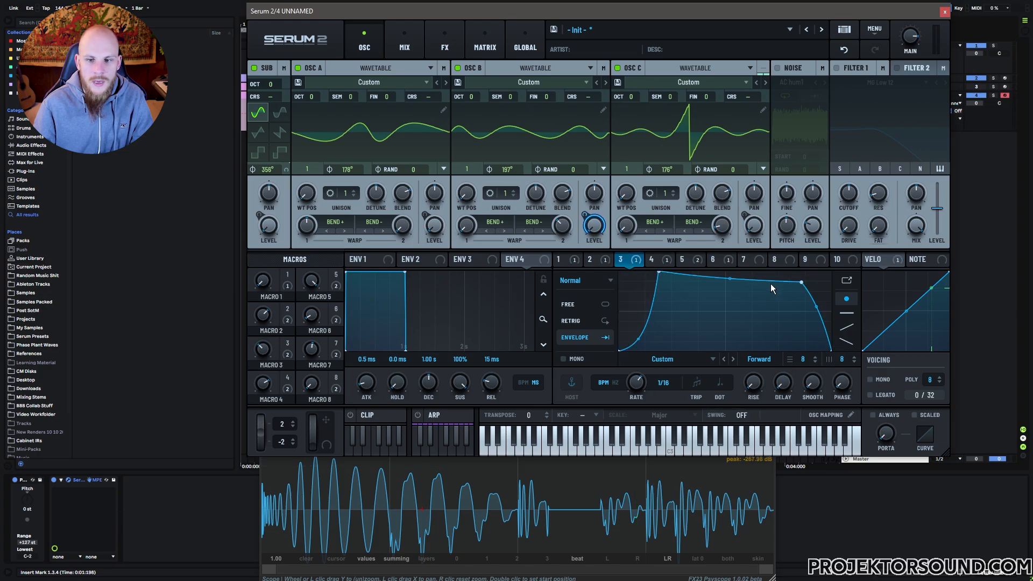
click(728, 261)
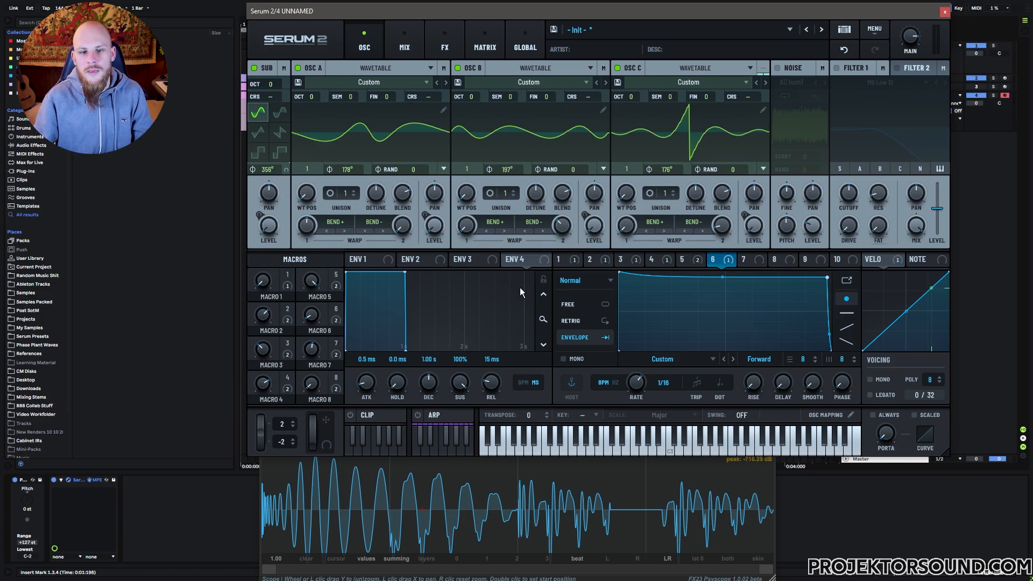
Step: Shape LFO 7 as a straight ramp rising to full level at the end of its cycle
click(445, 42)
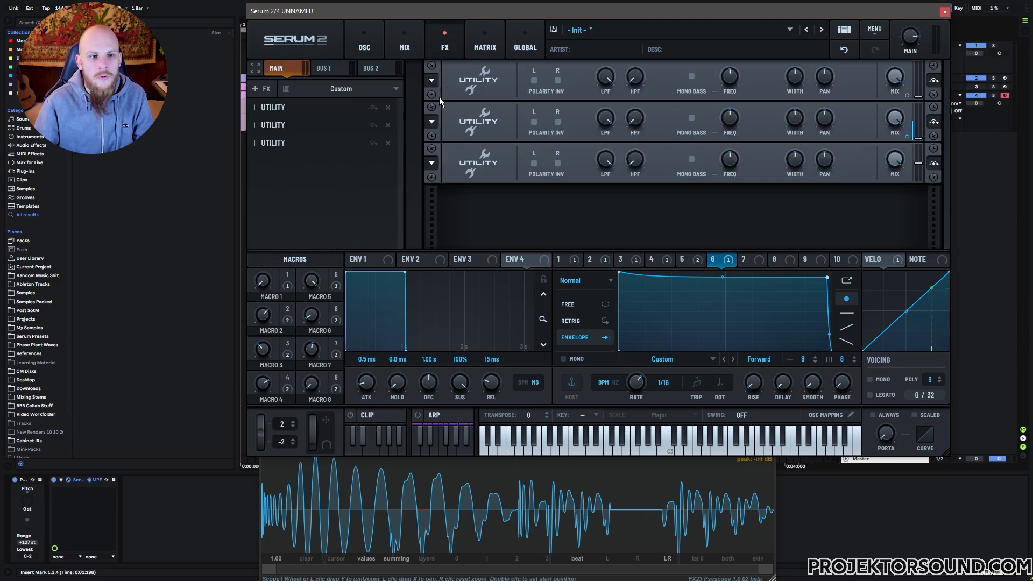
click(749, 263)
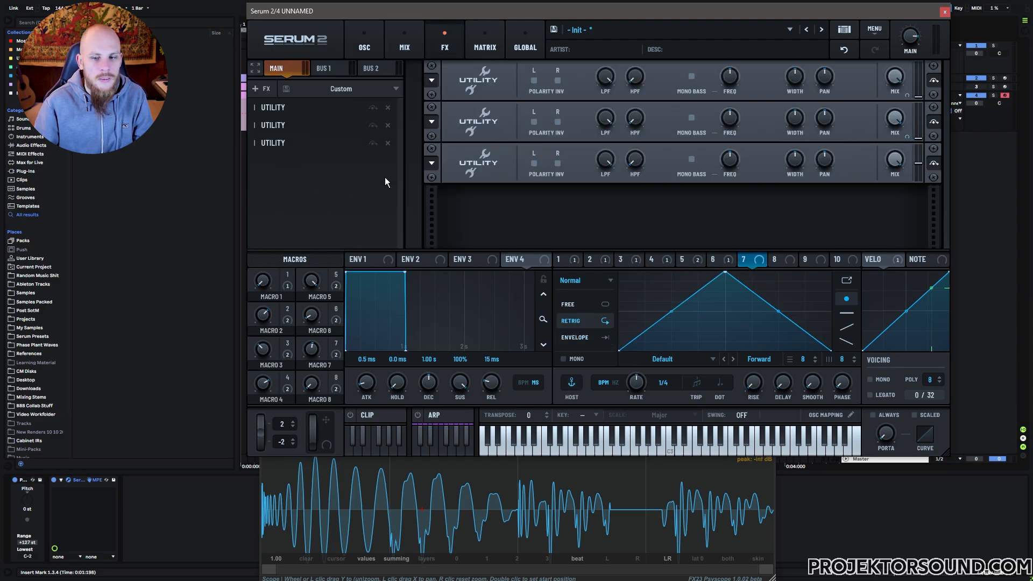
drag(722, 273, 896, 253)
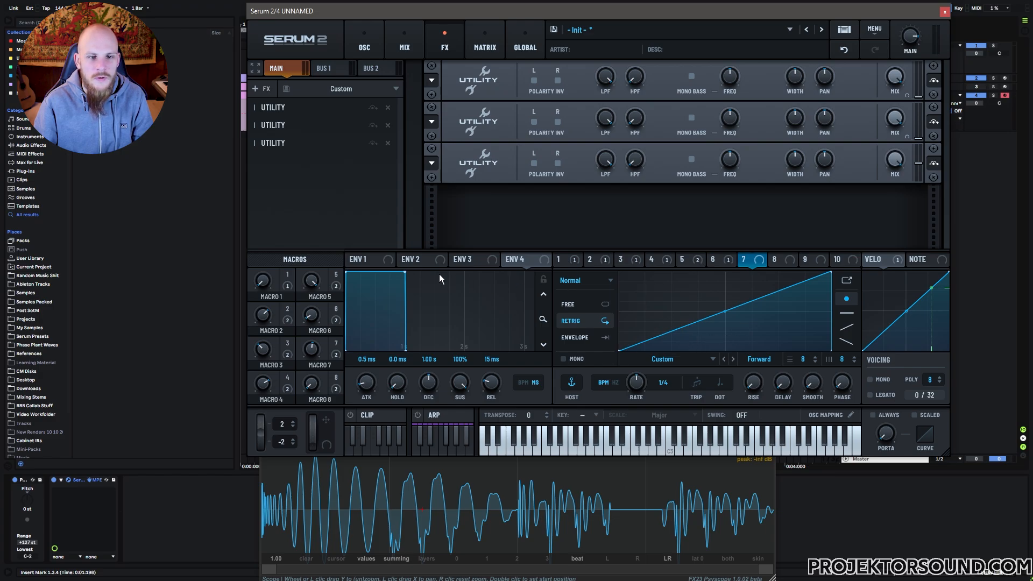
Step: Add an Equalizer to the main effects chain and set its low band to a peak at 529 Hz, Q 42 and gain 0.2
click(264, 89)
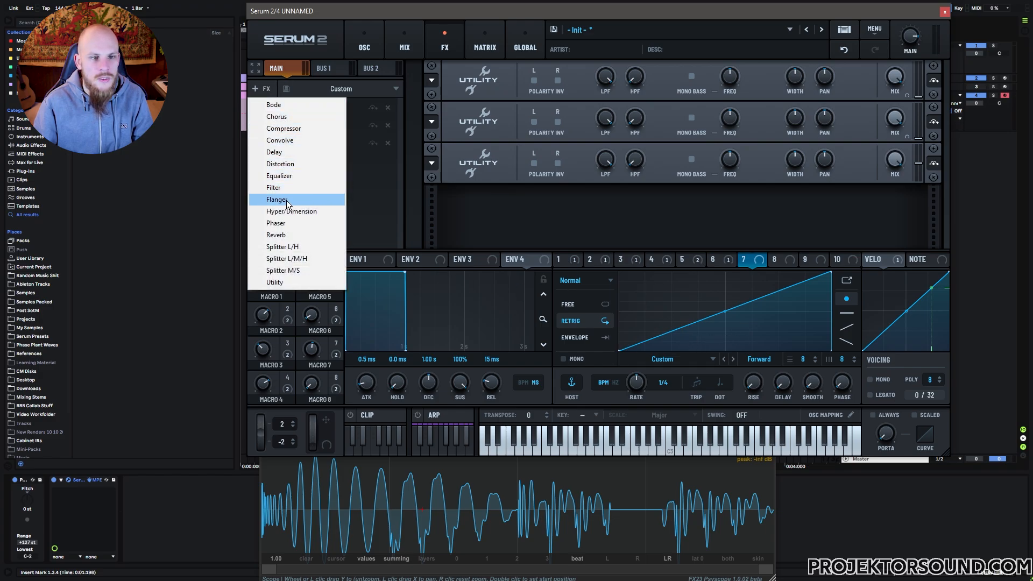
click(297, 176)
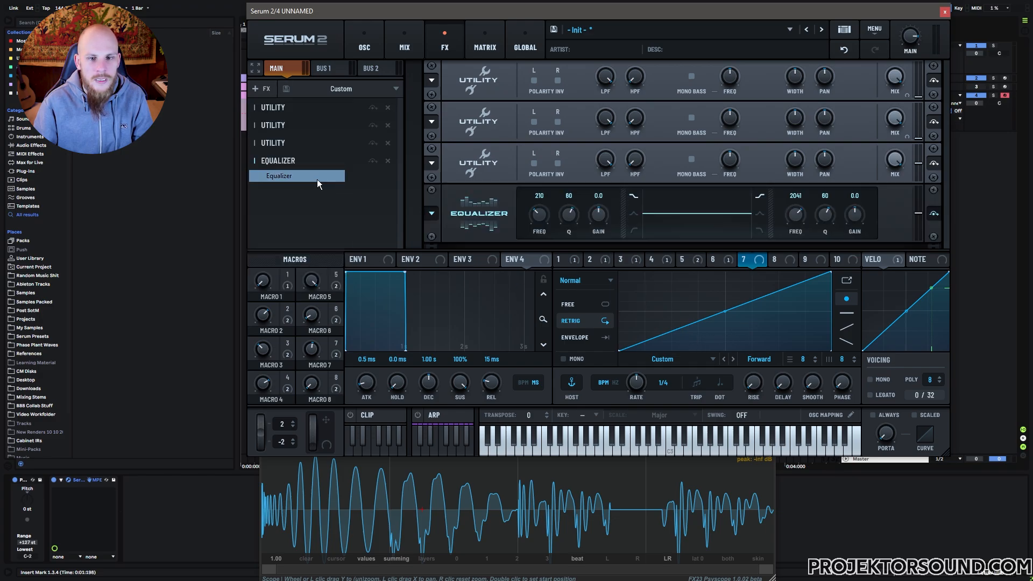
click(629, 212)
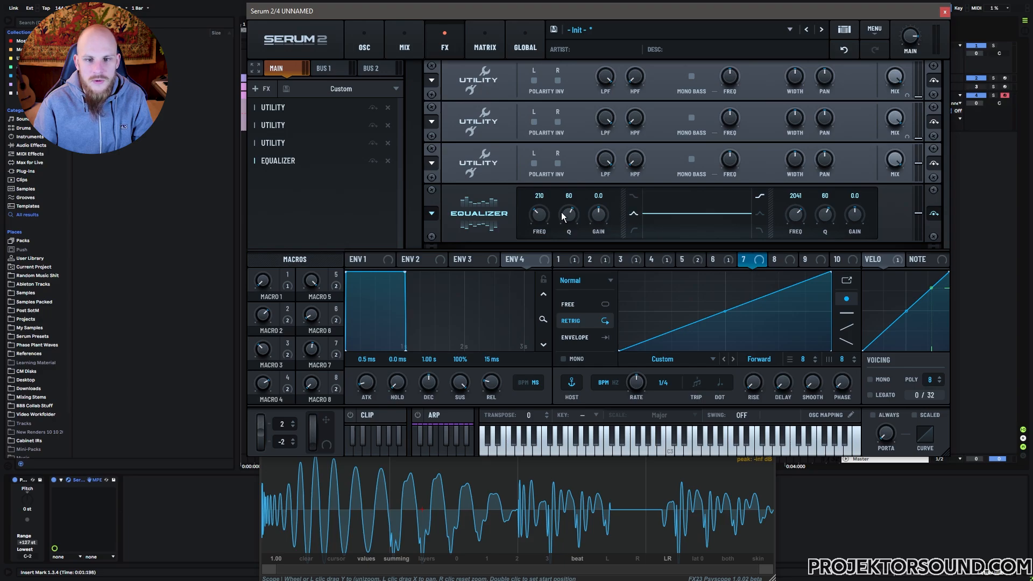
mouse_move(547, 216)
mouse_down()
mouse_move(562, 230)
mouse_move(605, 225)
mouse_move(544, 212)
mouse_move(544, 200)
mouse_up()
mouse_move(599, 222)
mouse_down()
mouse_move(611, 182)
mouse_move(602, 240)
mouse_move(621, 175)
mouse_move(612, 233)
mouse_move(598, 214)
mouse_up()
Step: Modulate the equalizer's low-band gain with LFO 7 and check the Bus 1 effects chain
drag(754, 262, 575, 218)
click(327, 69)
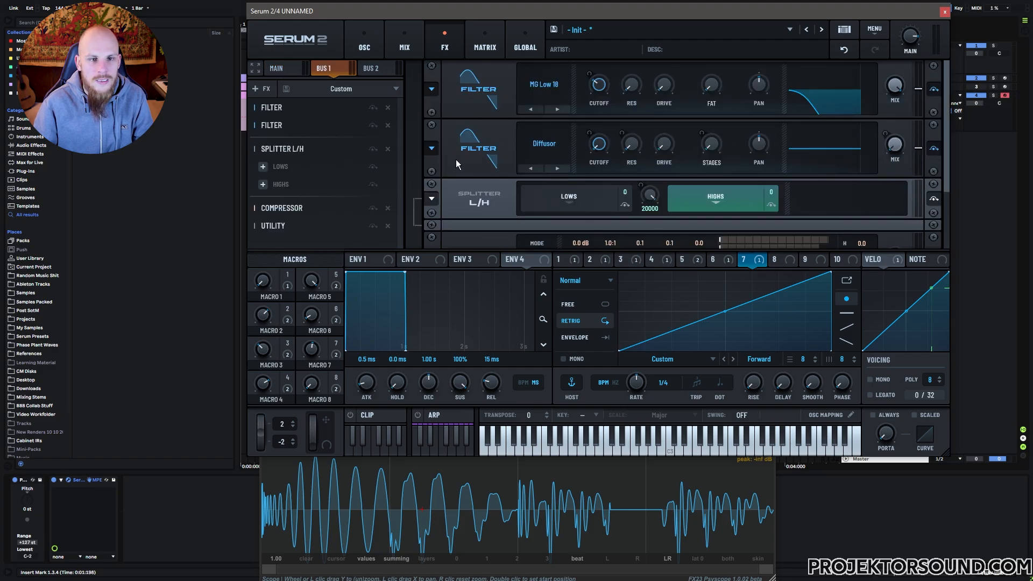
click(307, 70)
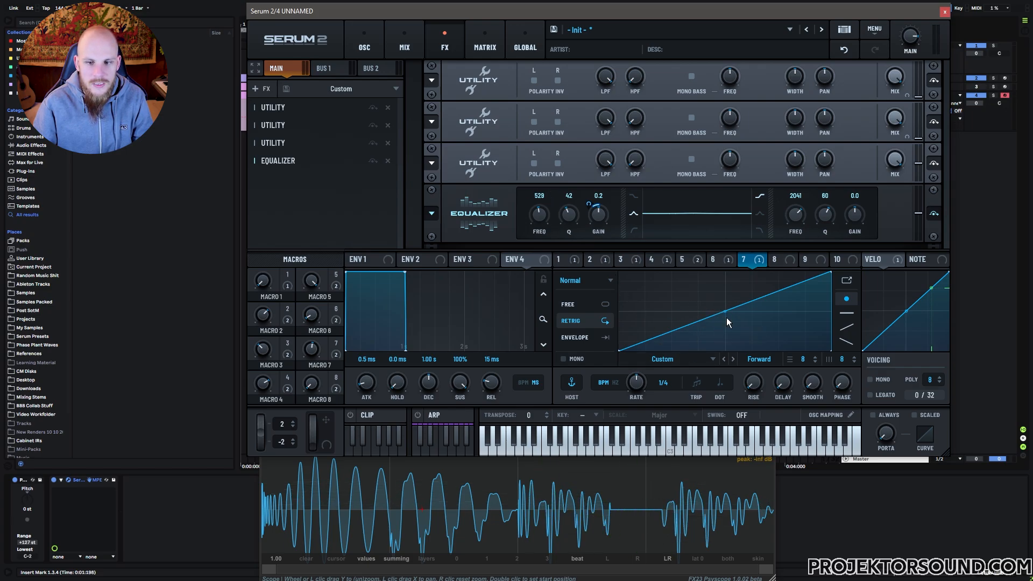
Step: Set LFO 7 to Envelope mode at 1/16 and shape a delayed start, a fast curved rise and a rounded final fall
drag(727, 321, 728, 302)
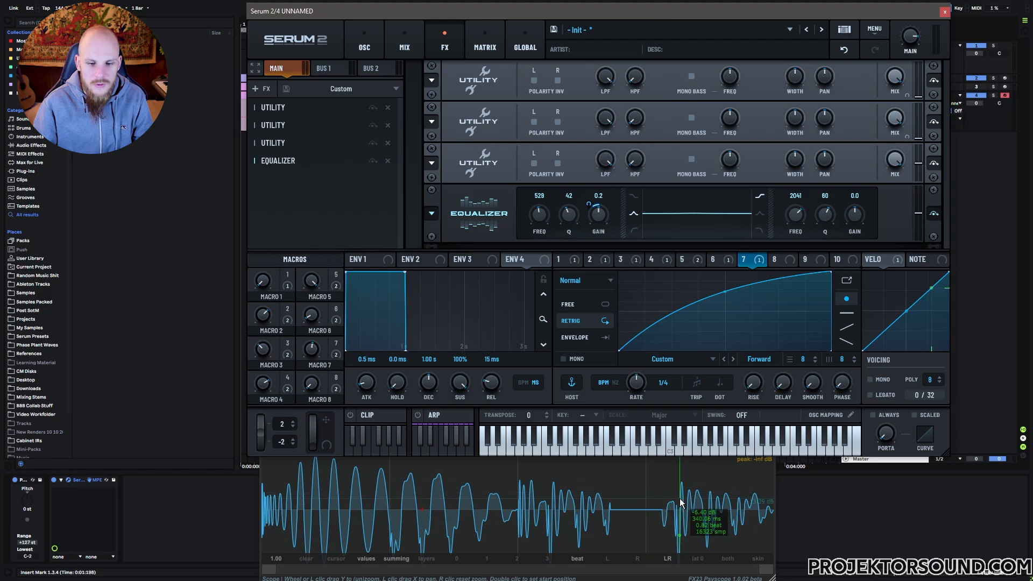
click(586, 339)
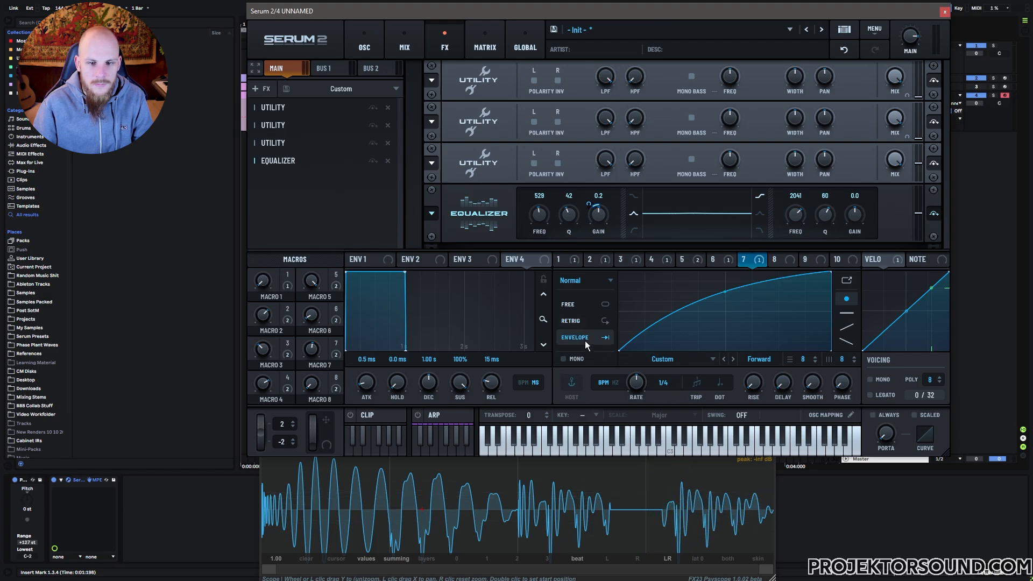
double_click(658, 346)
drag(658, 346, 661, 376)
drag(749, 313, 746, 297)
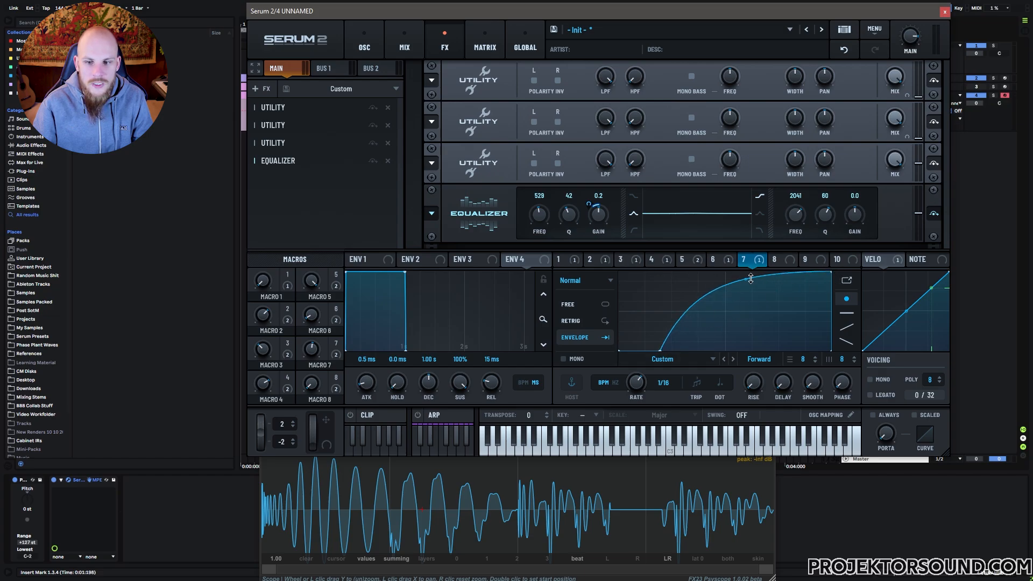
drag(831, 276, 796, 262)
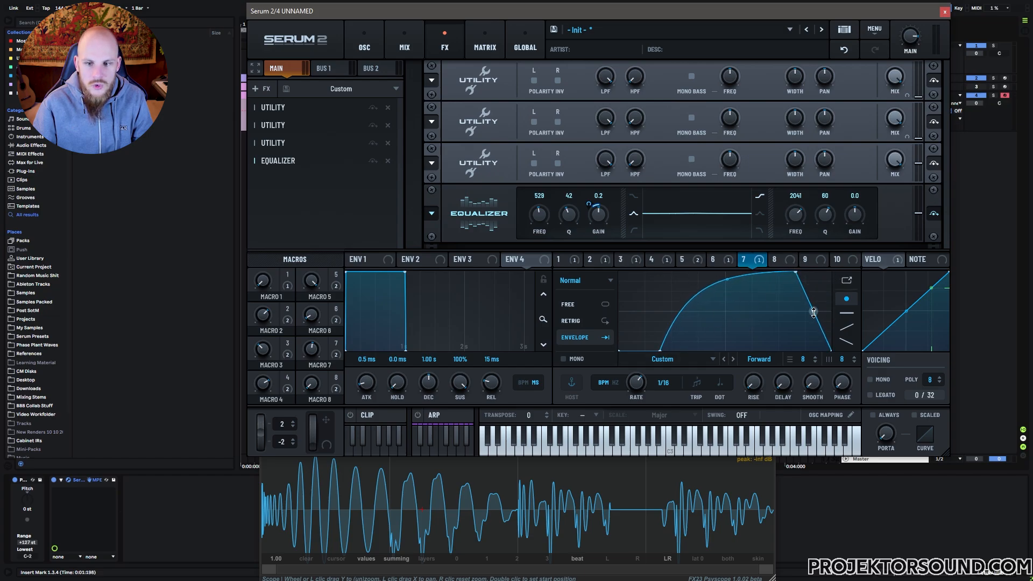
drag(814, 313, 822, 298)
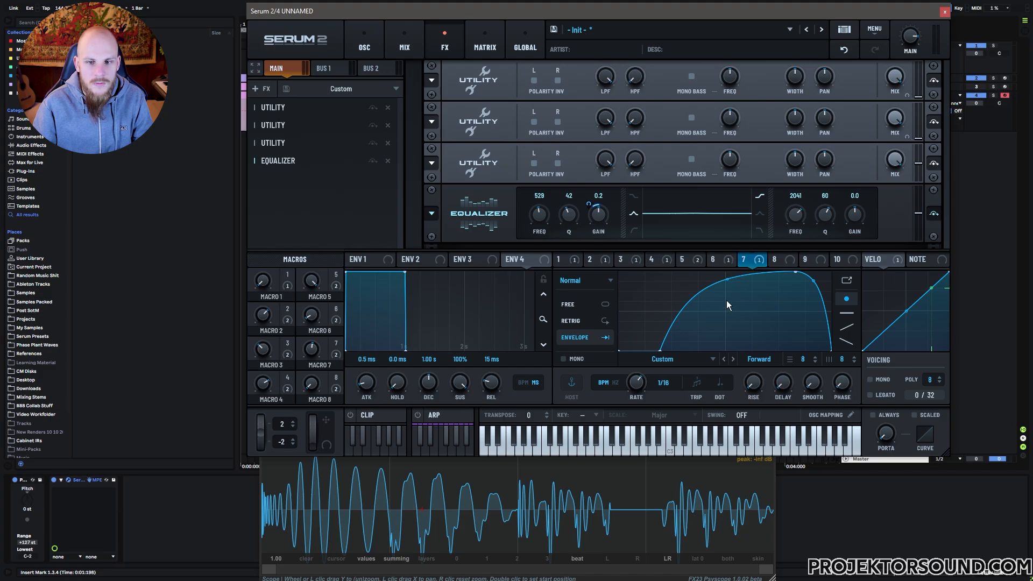
Step: Play the bass and set the equalizer's low-band frequency to 544 Hz
key(space)
drag(542, 209, 590, 202)
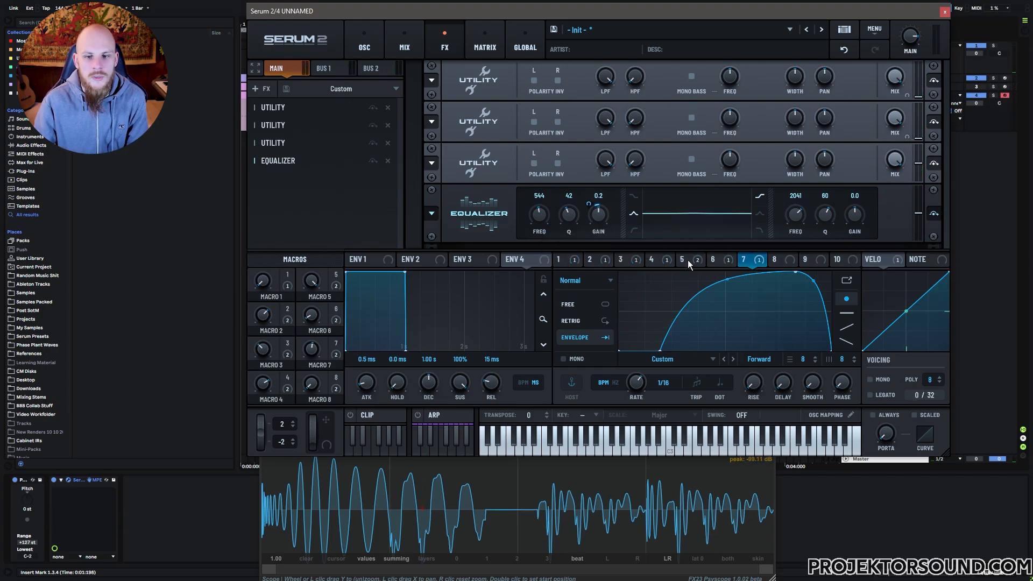
click(805, 260)
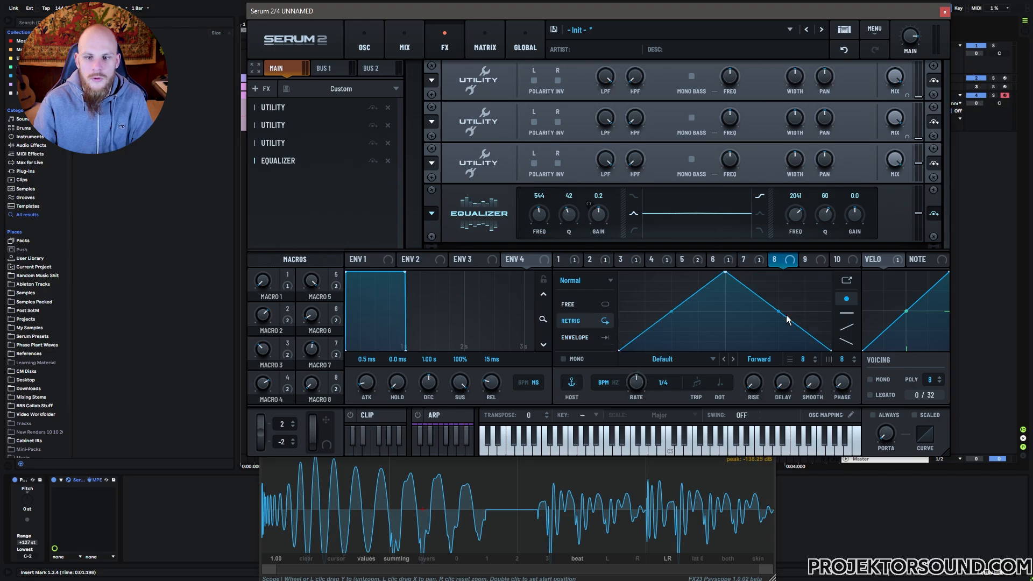
click(747, 260)
click(805, 257)
click(838, 261)
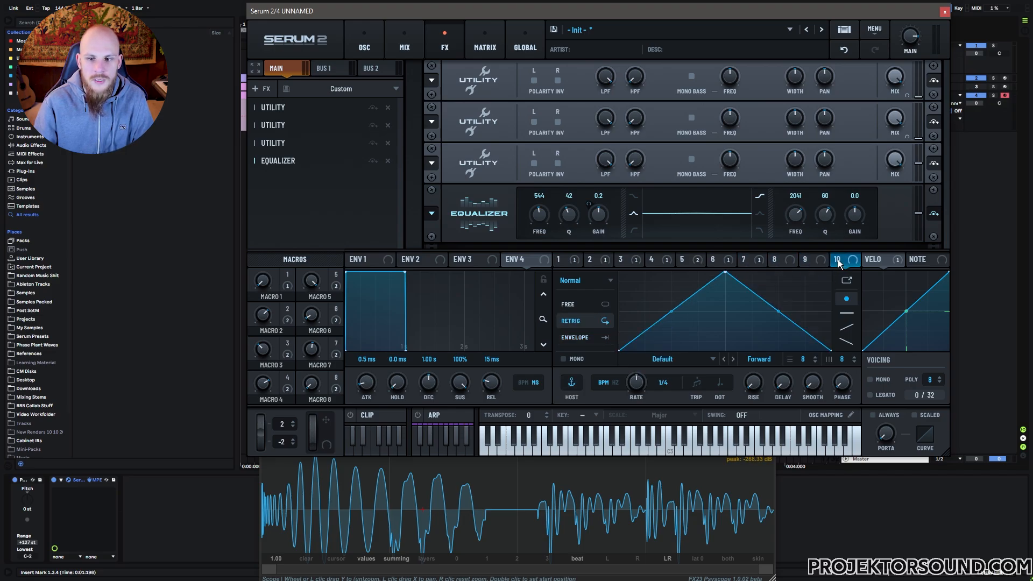
click(748, 259)
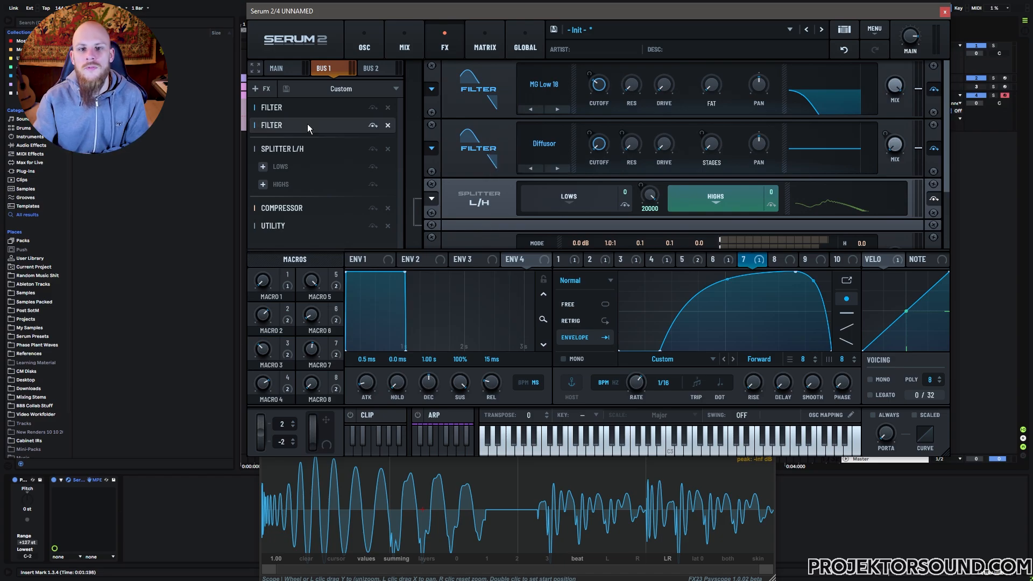
Step: Set the sub oscillator's output routing to None and review the mixer
click(369, 46)
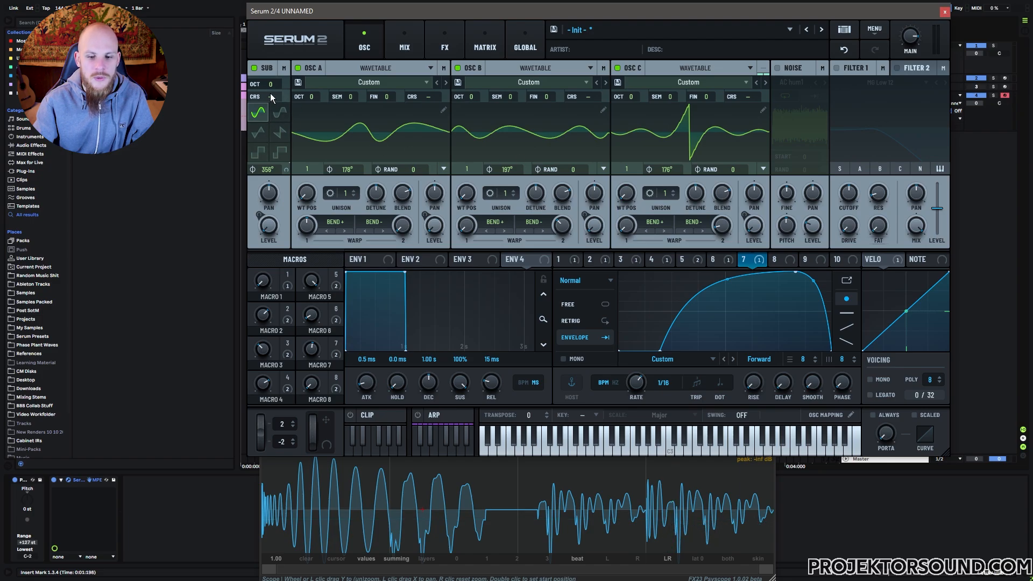
click(286, 69)
click(334, 84)
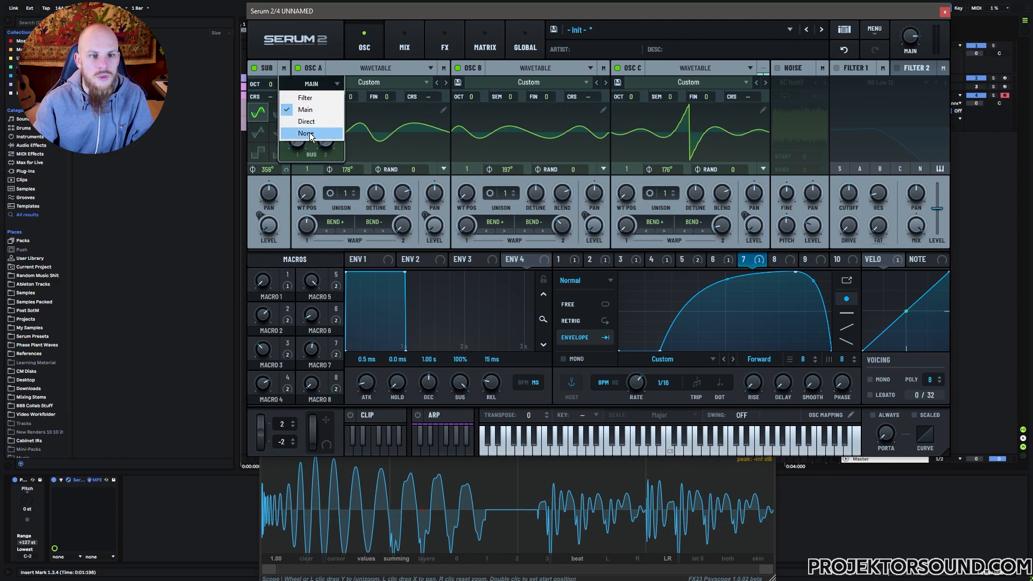
click(312, 133)
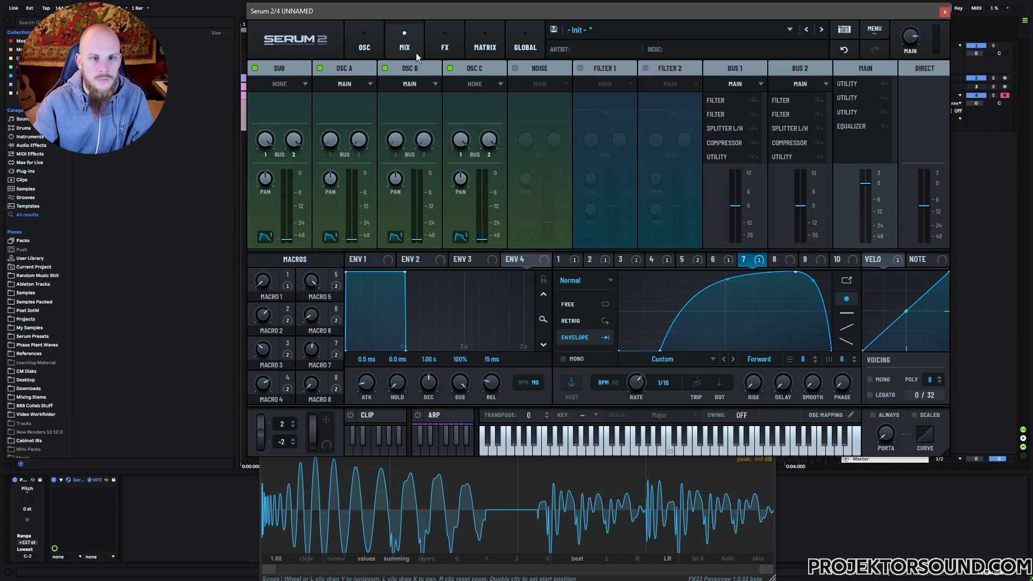
Step: Play the bass and set LFO 1's modulation of the sub level to 68%
key(space)
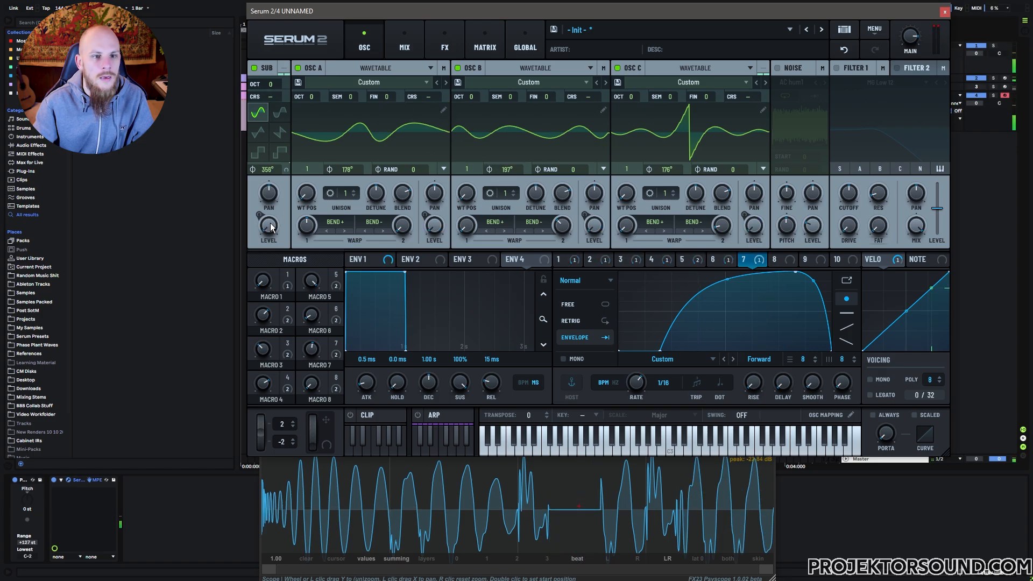
click(566, 258)
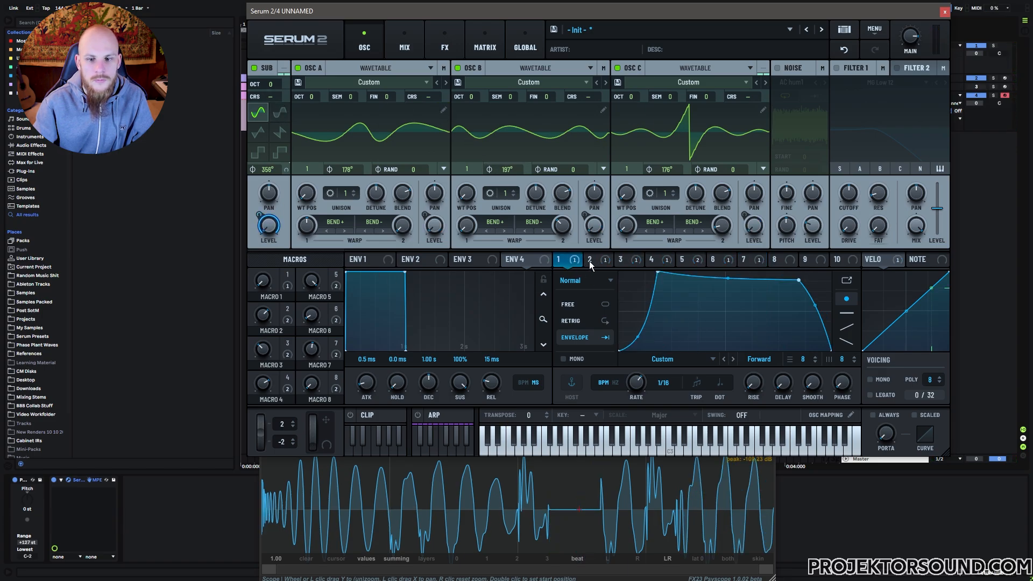
mouse_move(253, 241)
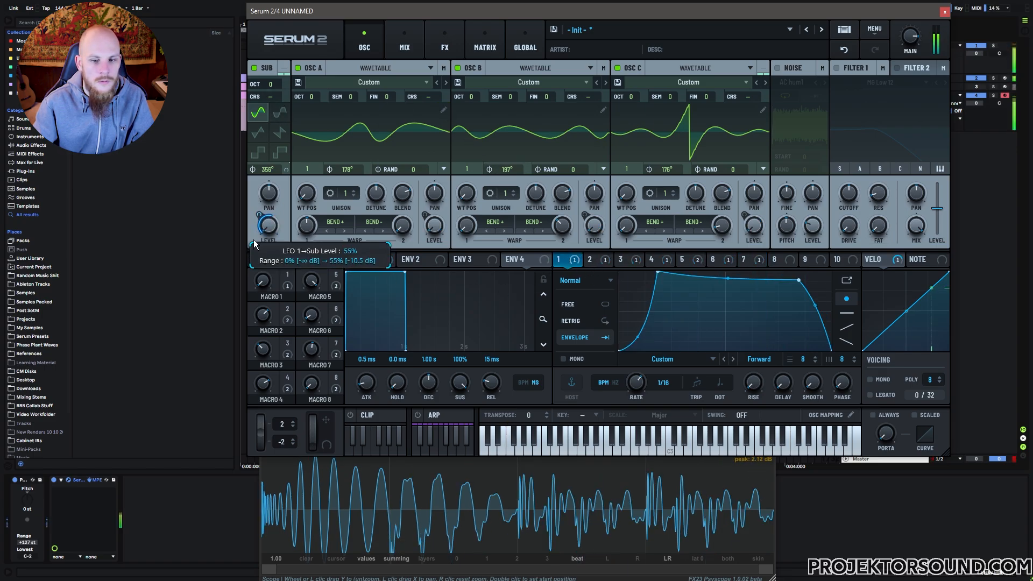
drag(253, 237, 254, 230)
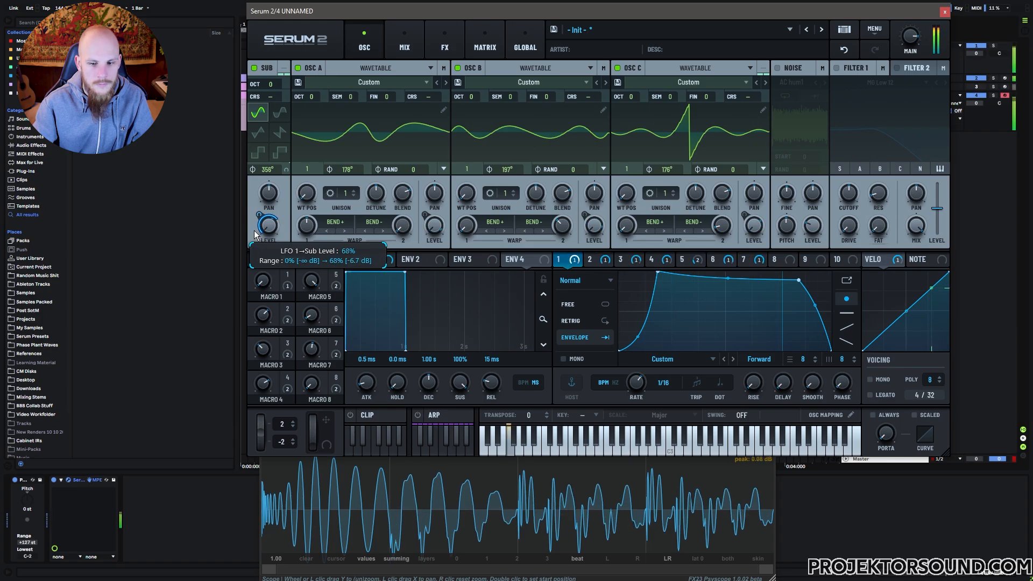
Step: Switch off oscillators A, B and C to isolate the sub oscillator
click(297, 67)
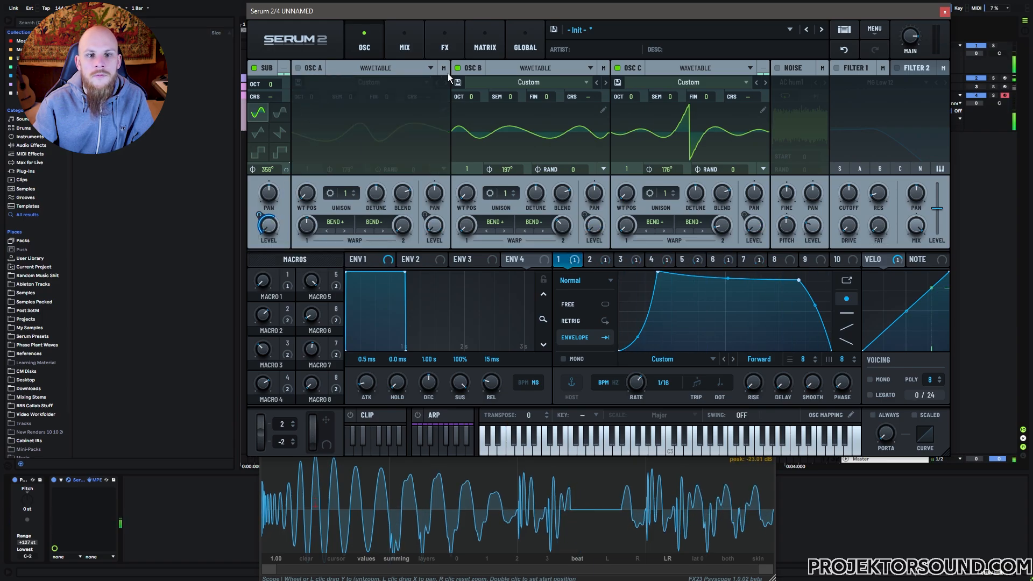
click(457, 67)
click(618, 67)
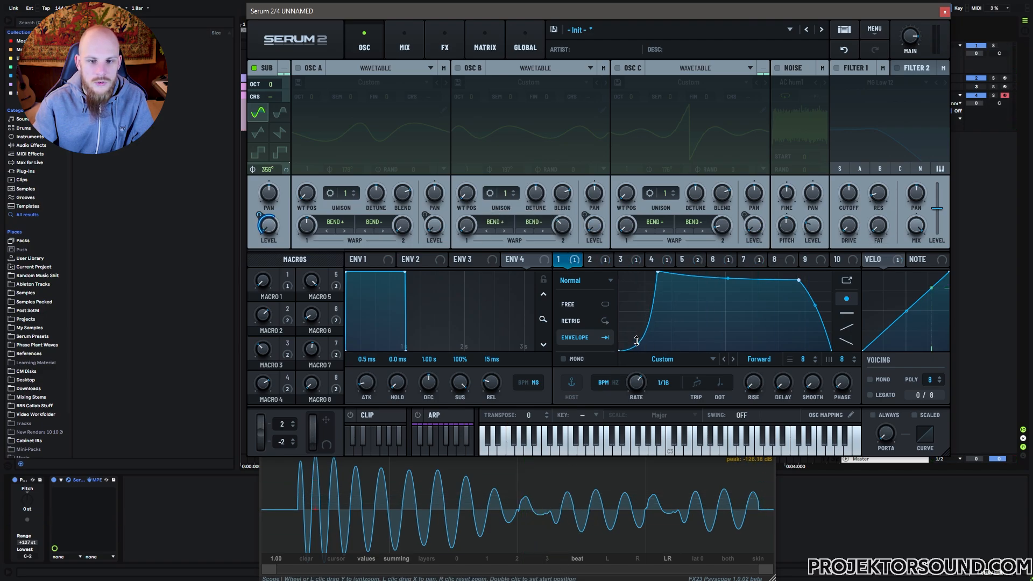
Step: Try a delayed, nearly vertical attack on LFO 1 and inspect the Bus 1 effects
drag(637, 340, 651, 366)
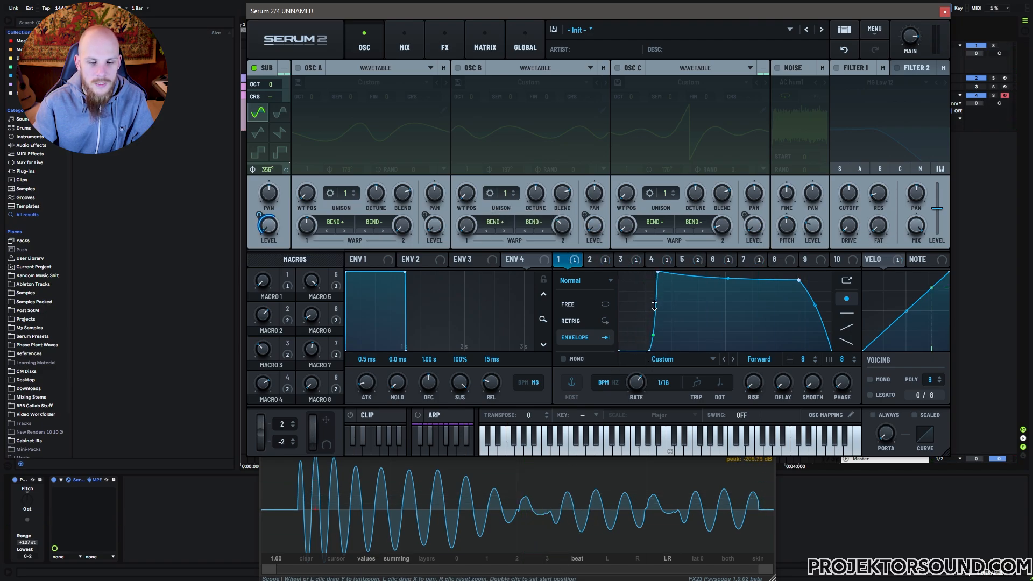
drag(655, 306, 657, 316)
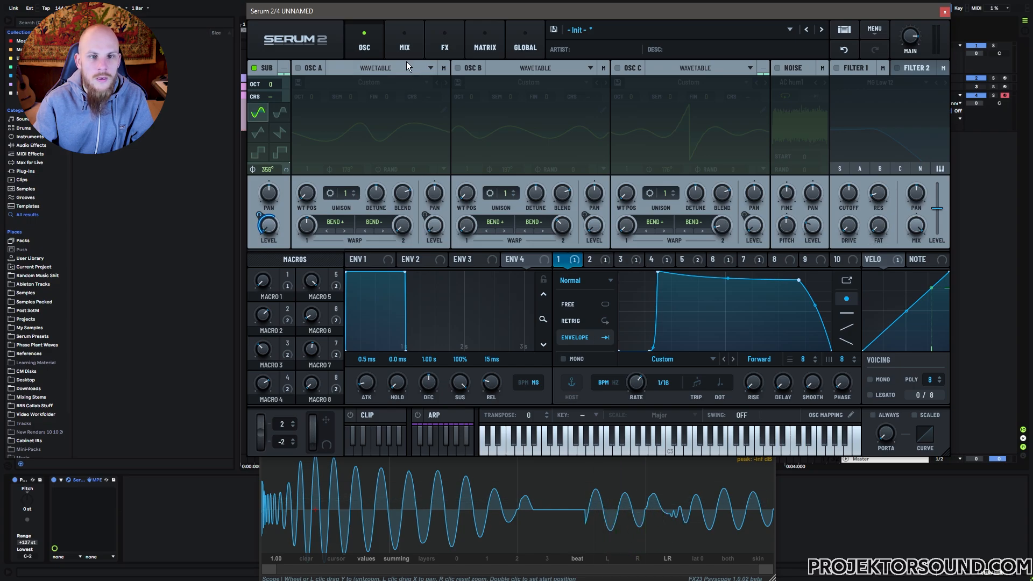
click(405, 46)
click(444, 46)
scroll(939, 149, down, 3)
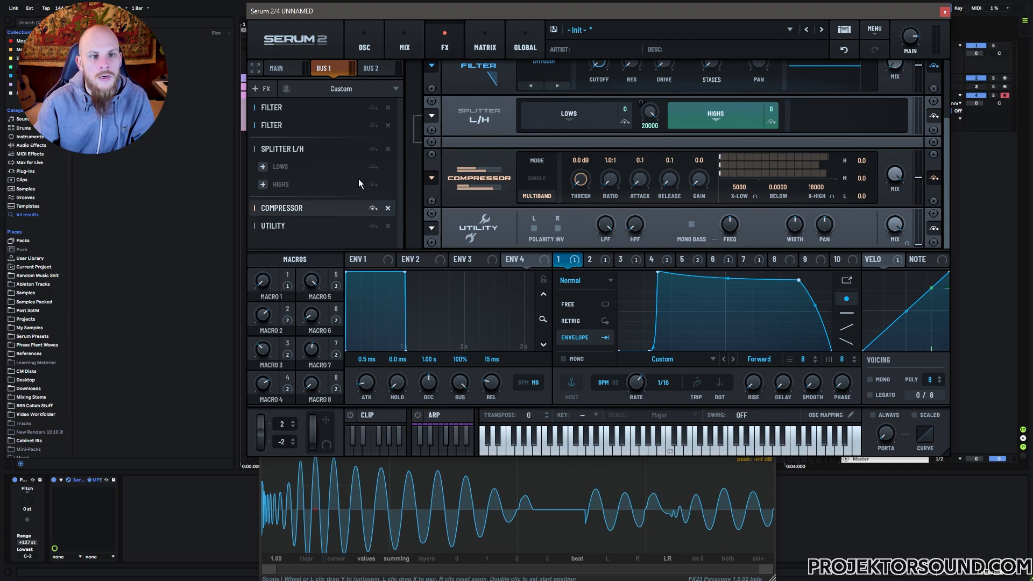
Step: Route the sub oscillator's output back to Main
click(369, 44)
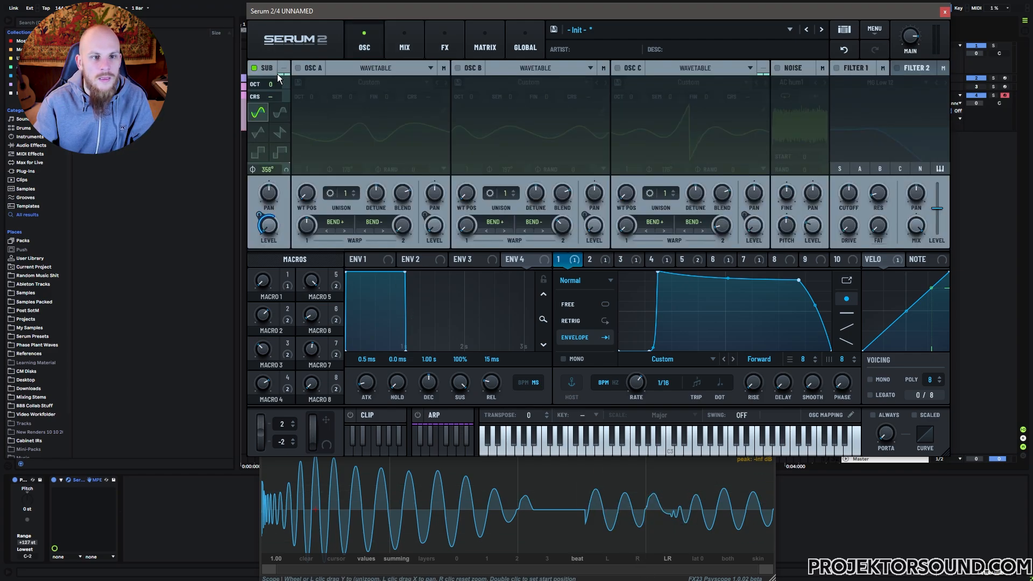
click(285, 67)
click(312, 86)
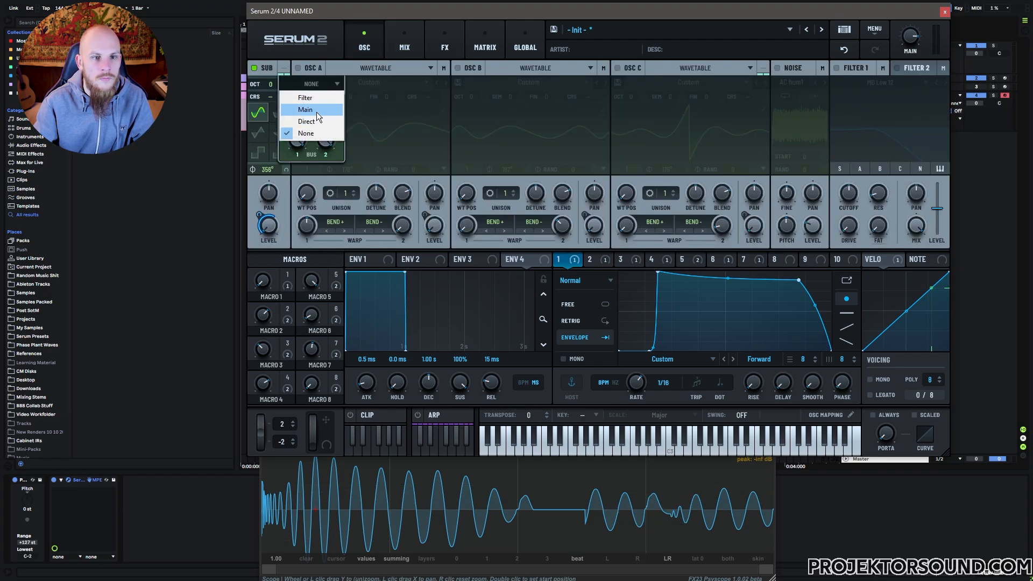
click(315, 109)
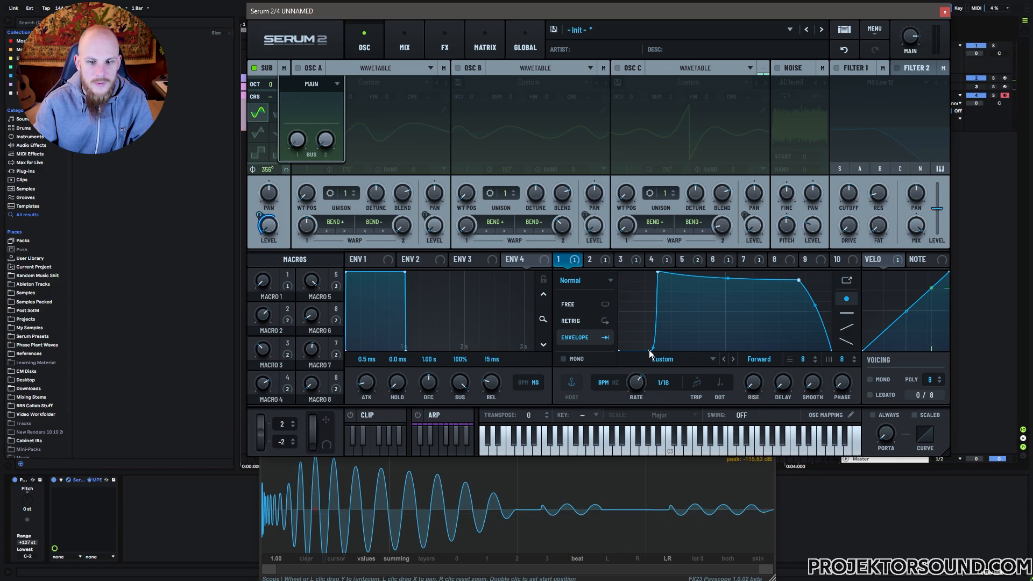
Step: Reshape LFO 1's attack to start at the beginning, pass through a mid-level point and curve up to a later full-level peak
drag(648, 351, 618, 358)
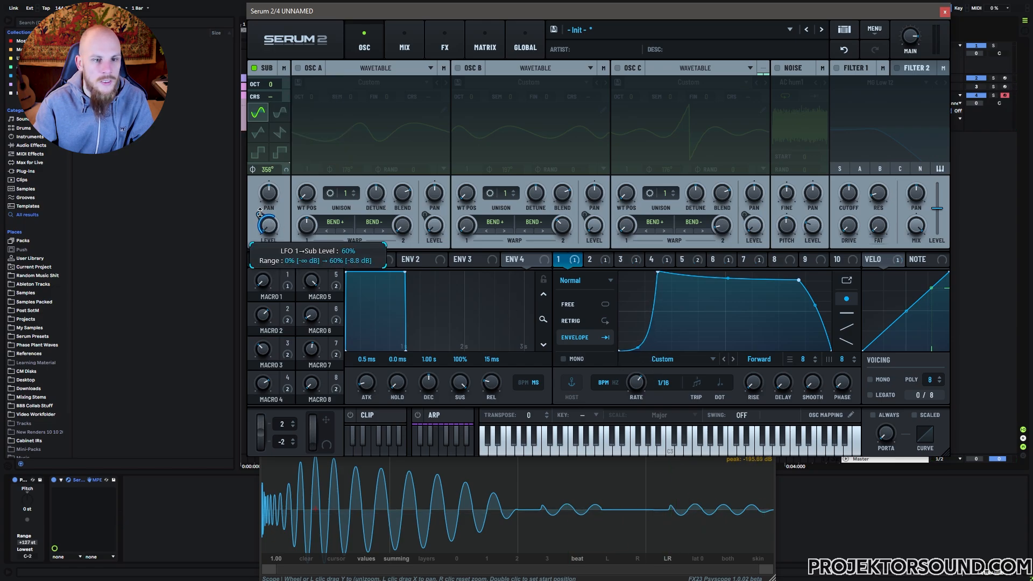
drag(640, 338, 639, 336)
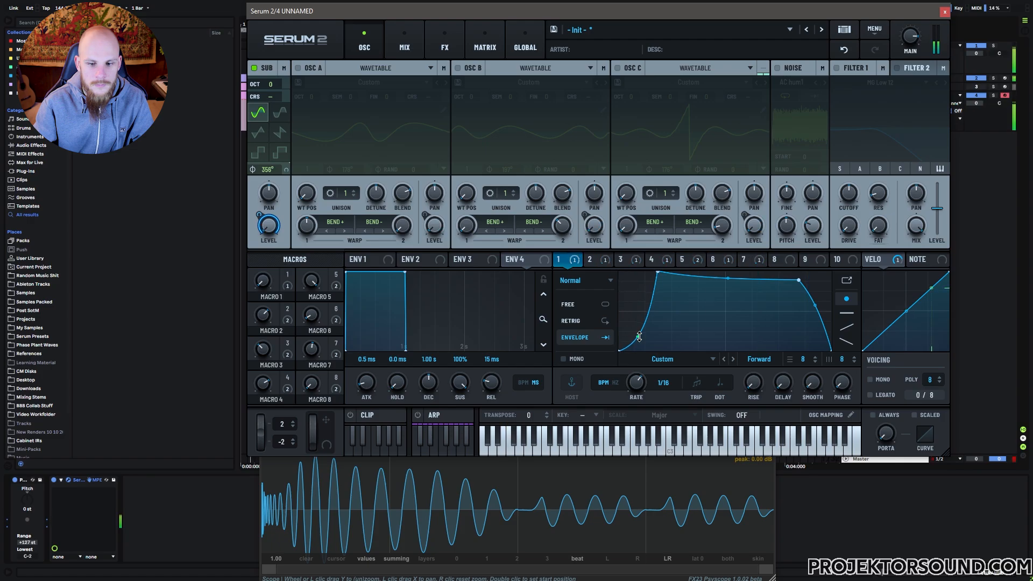
drag(657, 273, 647, 308)
double_click(673, 278)
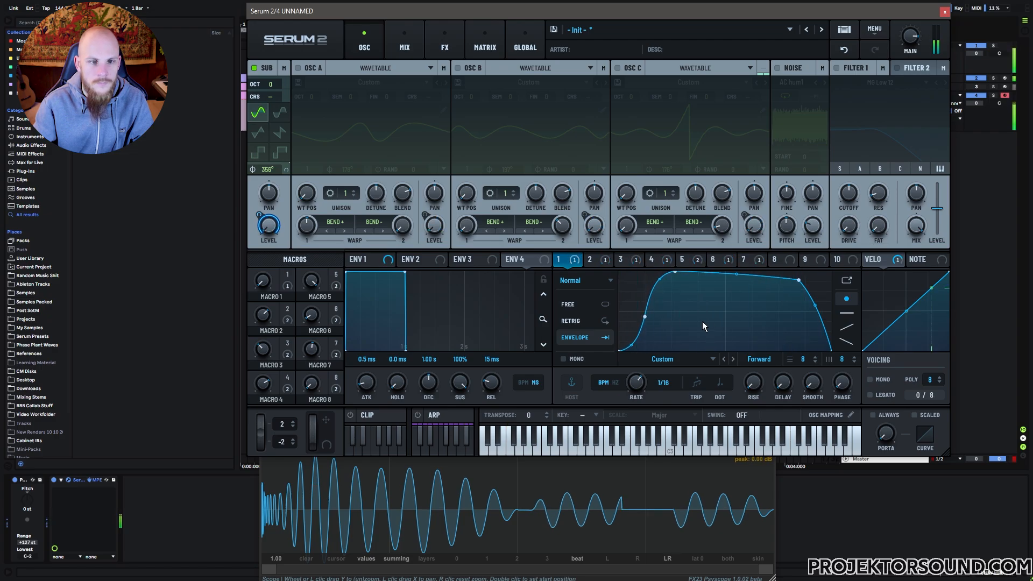
Step: Switch oscillators A, B and C back on, lower oscillator B's Bend- warp and try its Bend+ warp at 100%
click(299, 67)
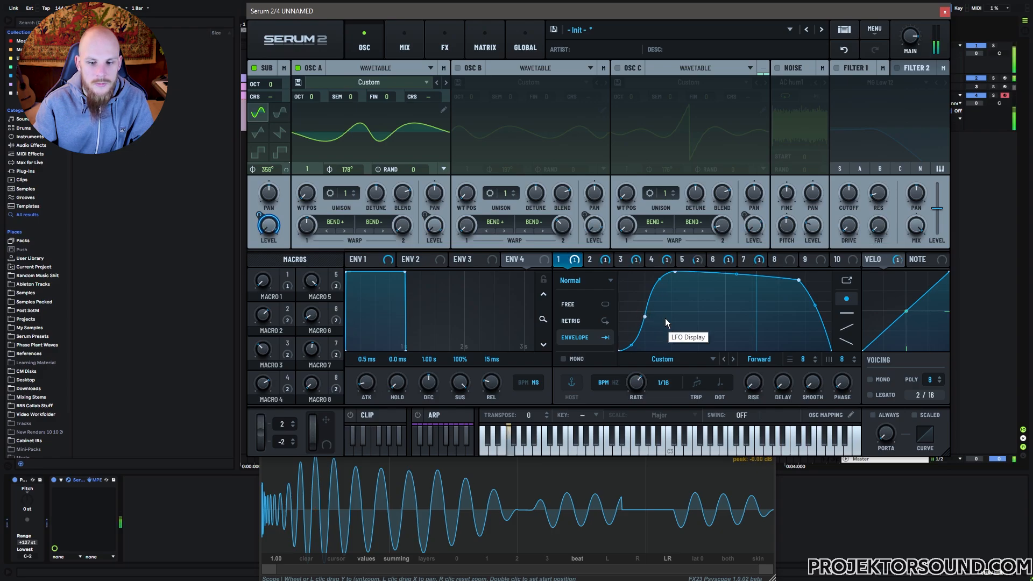
click(457, 68)
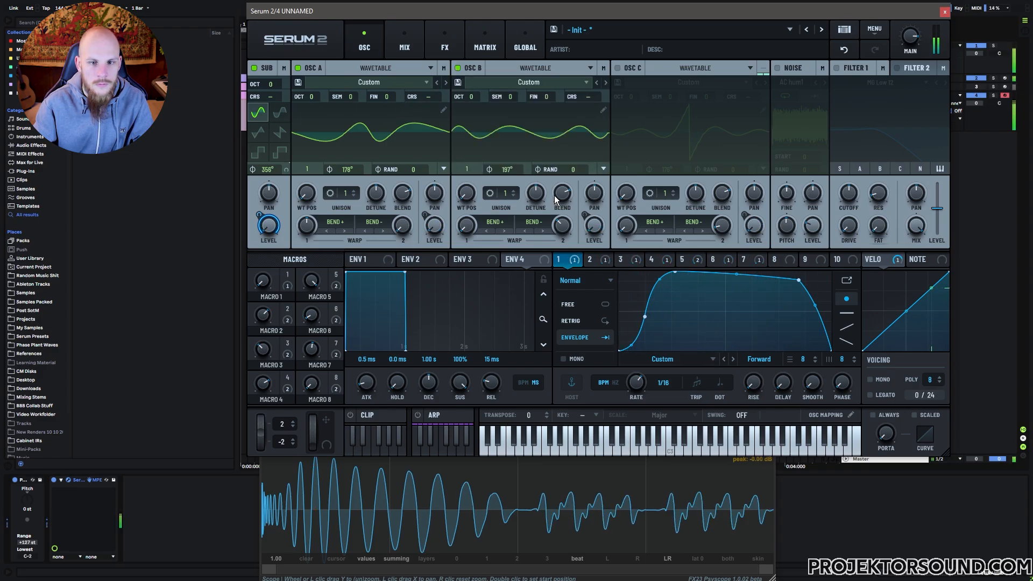
drag(562, 231, 556, 301)
drag(465, 225, 496, 137)
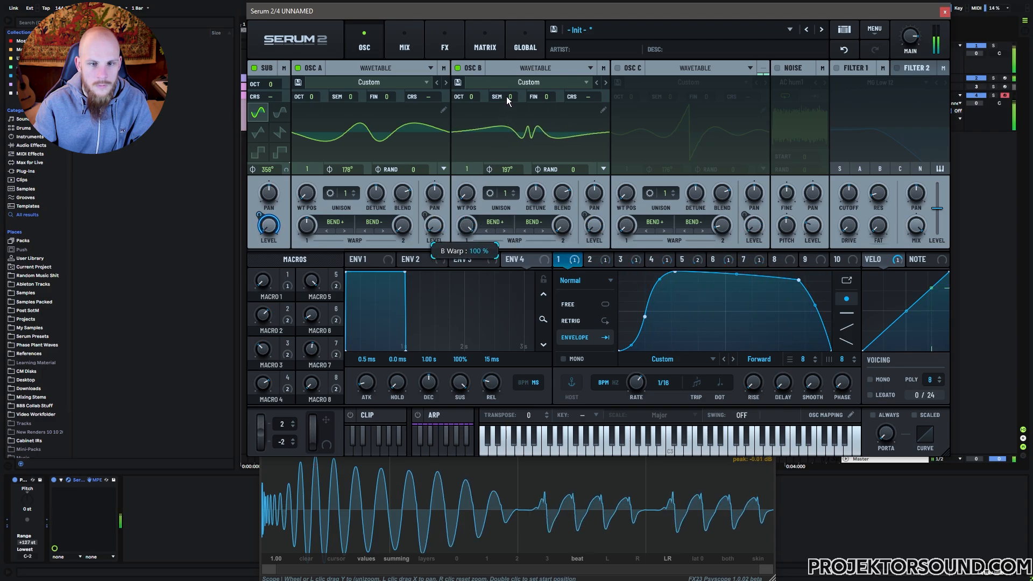
click(622, 67)
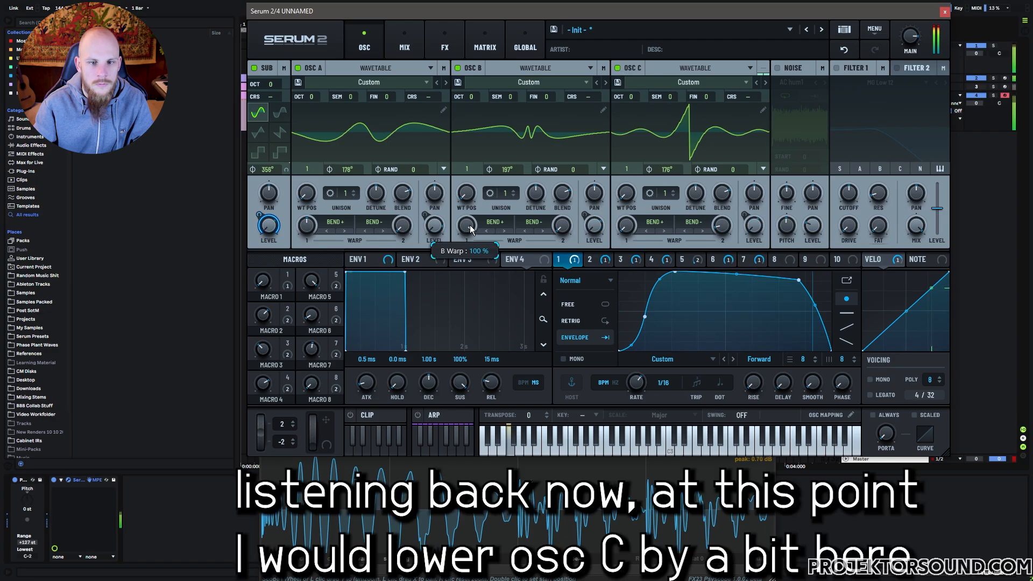
drag(468, 227, 504, 204)
Step: Reset oscillator B's Bend+ warp and modulate it with LFO 8, shaped as a steep curved decay in Envelope mode at 1/16
click(775, 259)
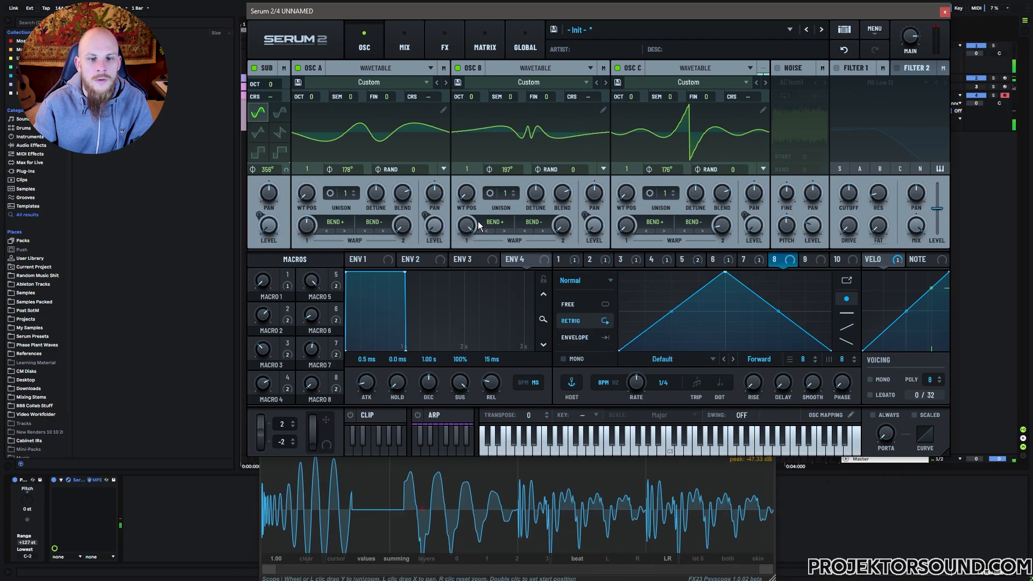
drag(479, 225, 438, 438)
drag(724, 275, 573, 298)
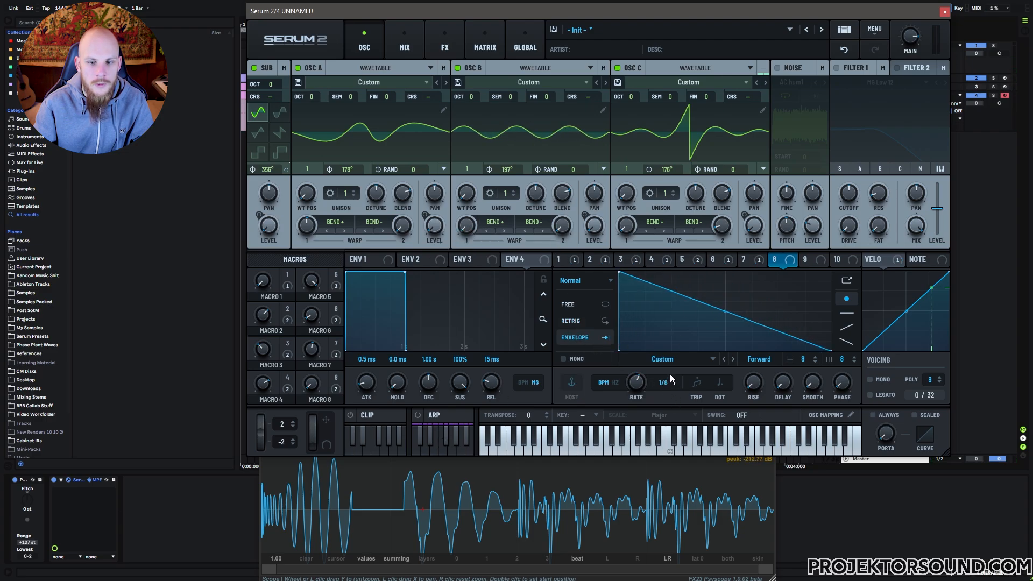
drag(732, 314, 722, 322)
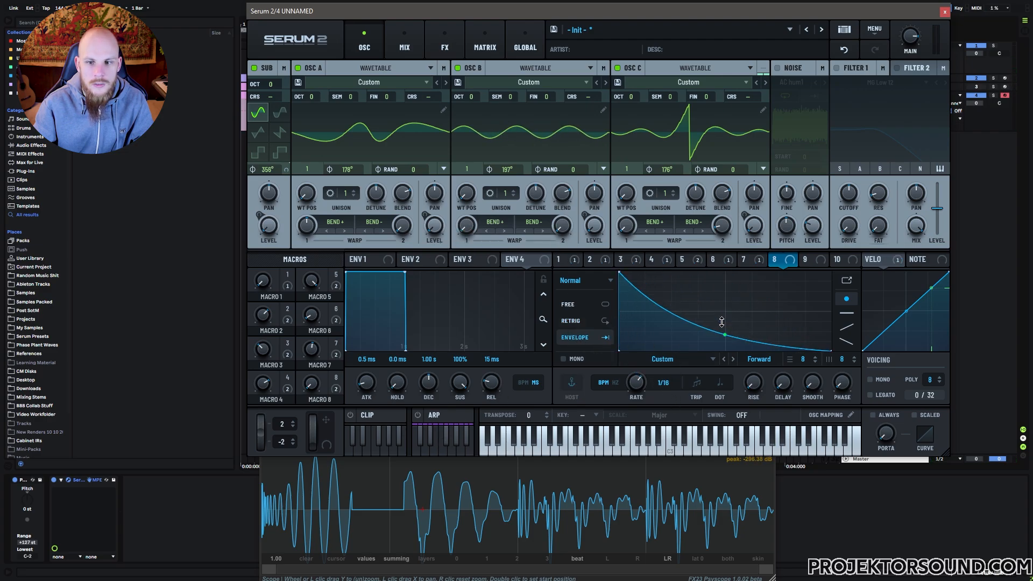
drag(773, 266, 466, 225)
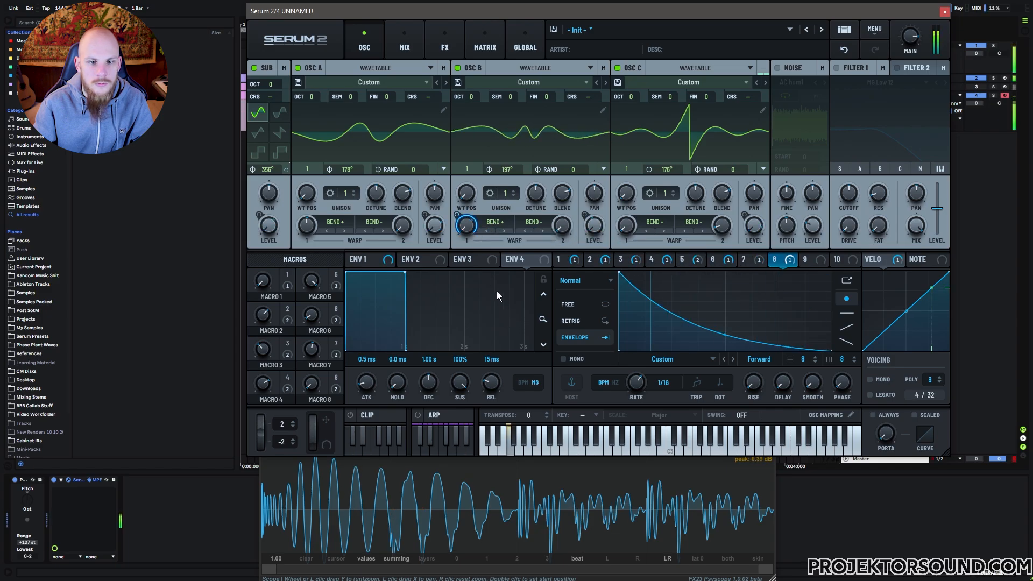
mouse_move(725, 334)
mouse_down()
mouse_move(730, 327)
mouse_move(728, 344)
mouse_up()
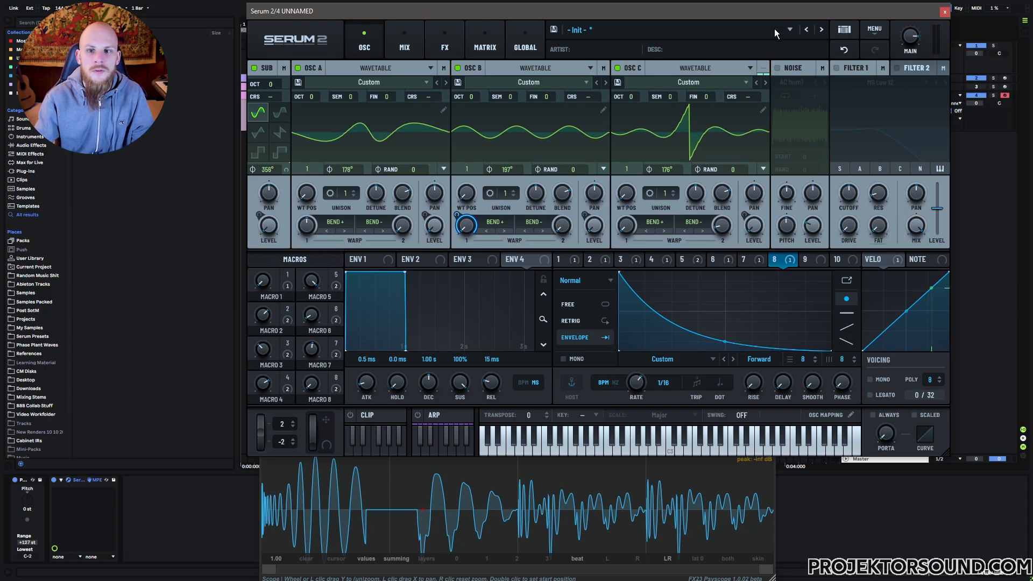
Step: Look through the User presets in the preset list without loading one
click(665, 32)
mouse_move(589, 70)
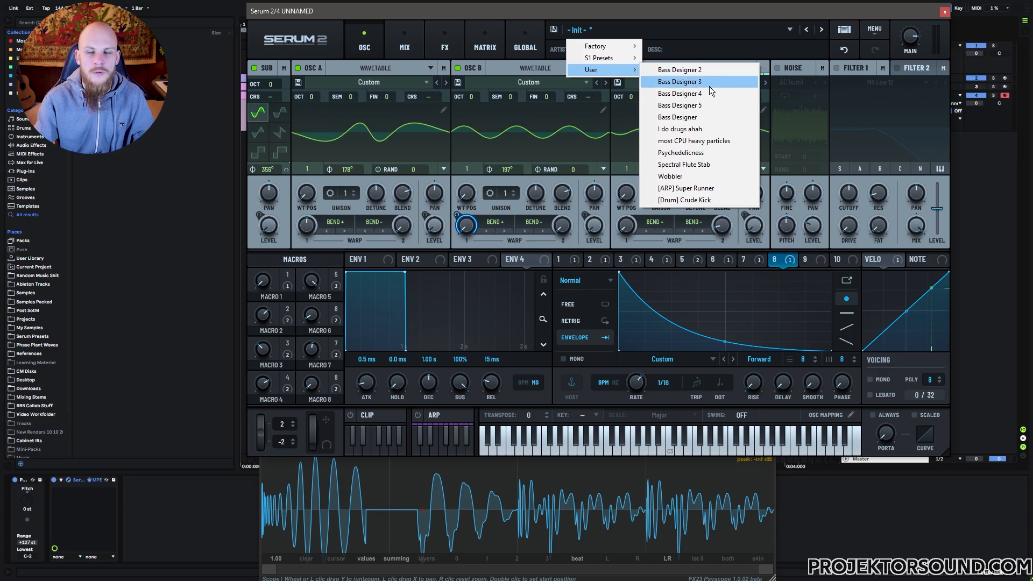
click(652, 8)
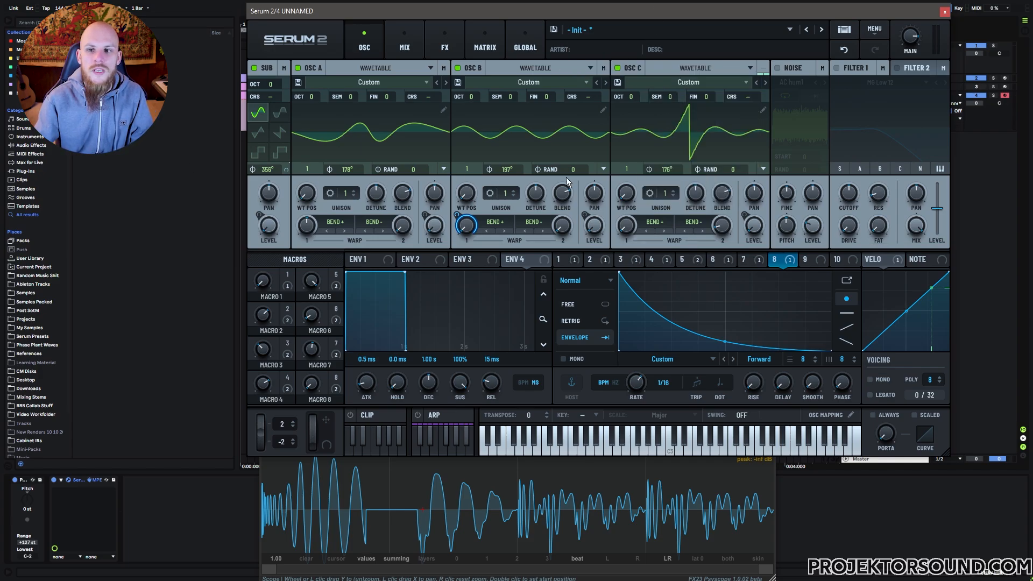
Step: Close the current Serum 2 instance and inspect the effects chain and oscillators of the instance on track 3
click(945, 12)
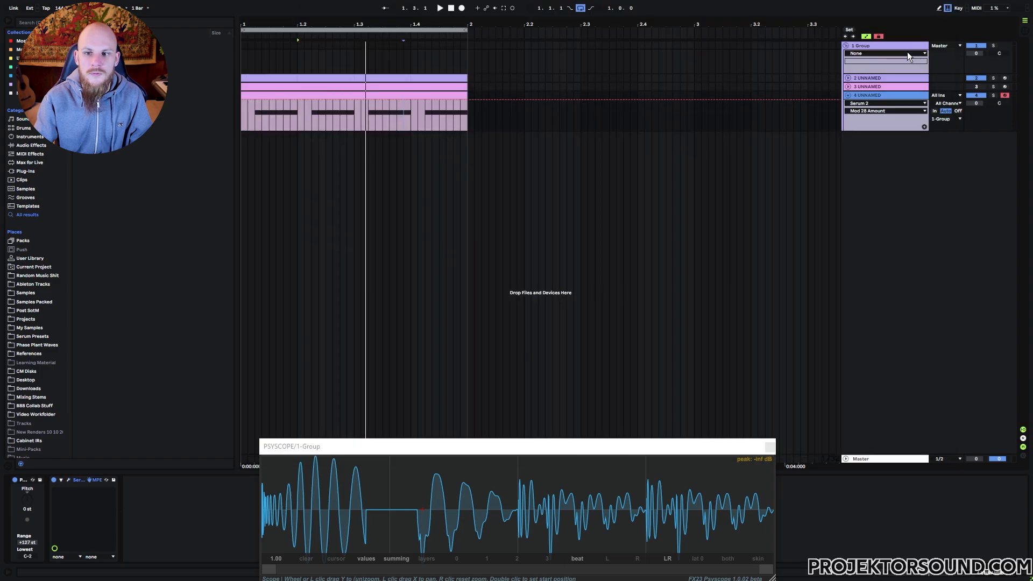
click(864, 89)
click(69, 481)
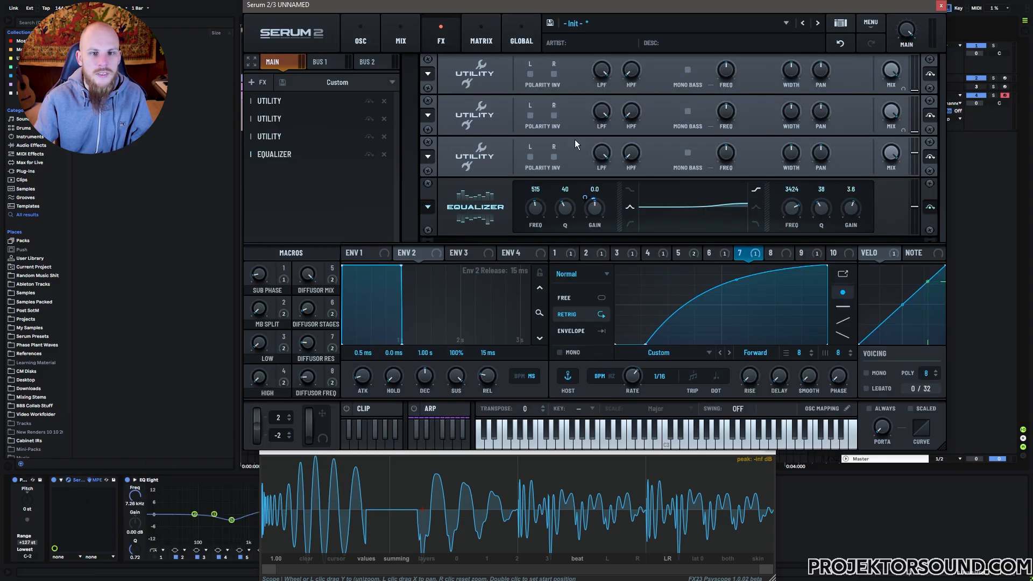
click(396, 33)
click(371, 33)
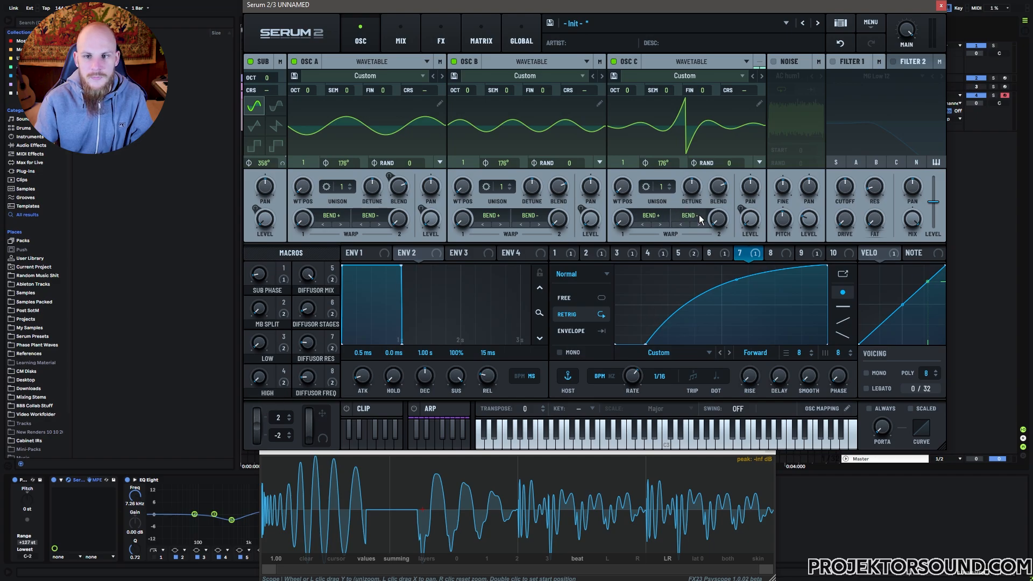
click(943, 6)
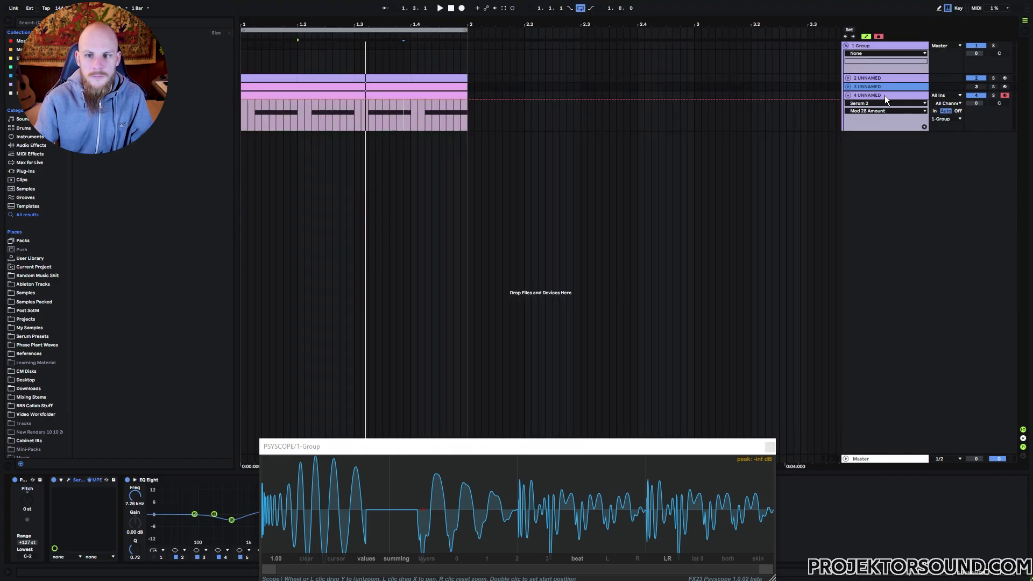